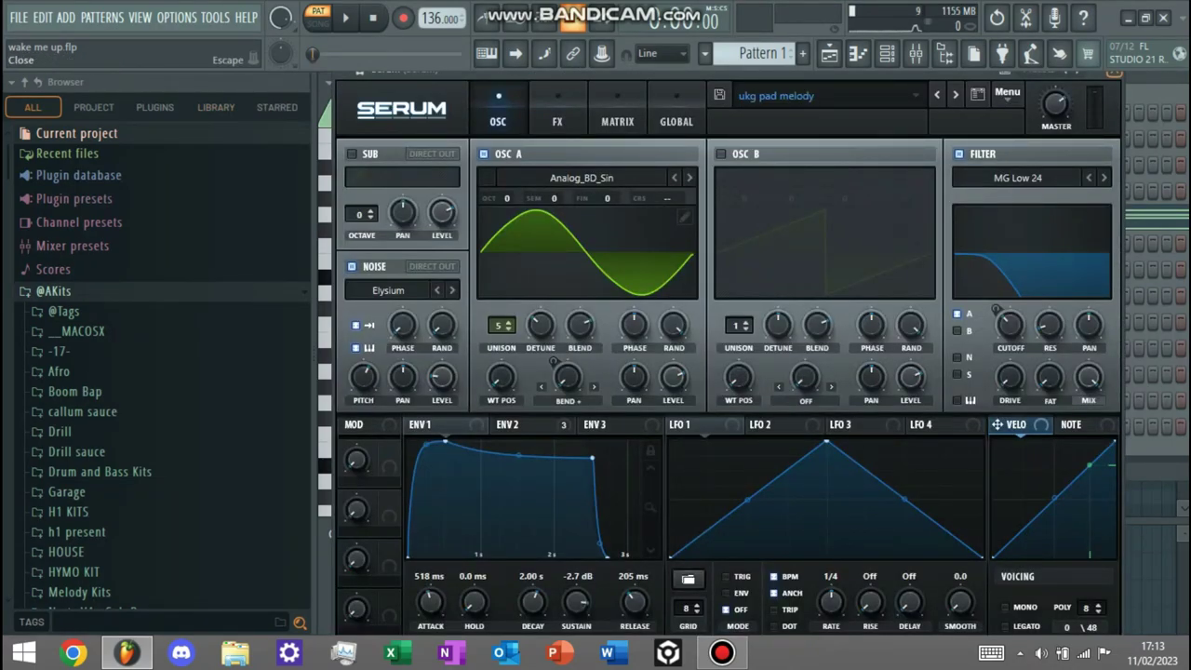
Step: Close the Serum plugin and open the playlist to survey the track's whole arrangement
left_click(1113, 71)
left_click(829, 53)
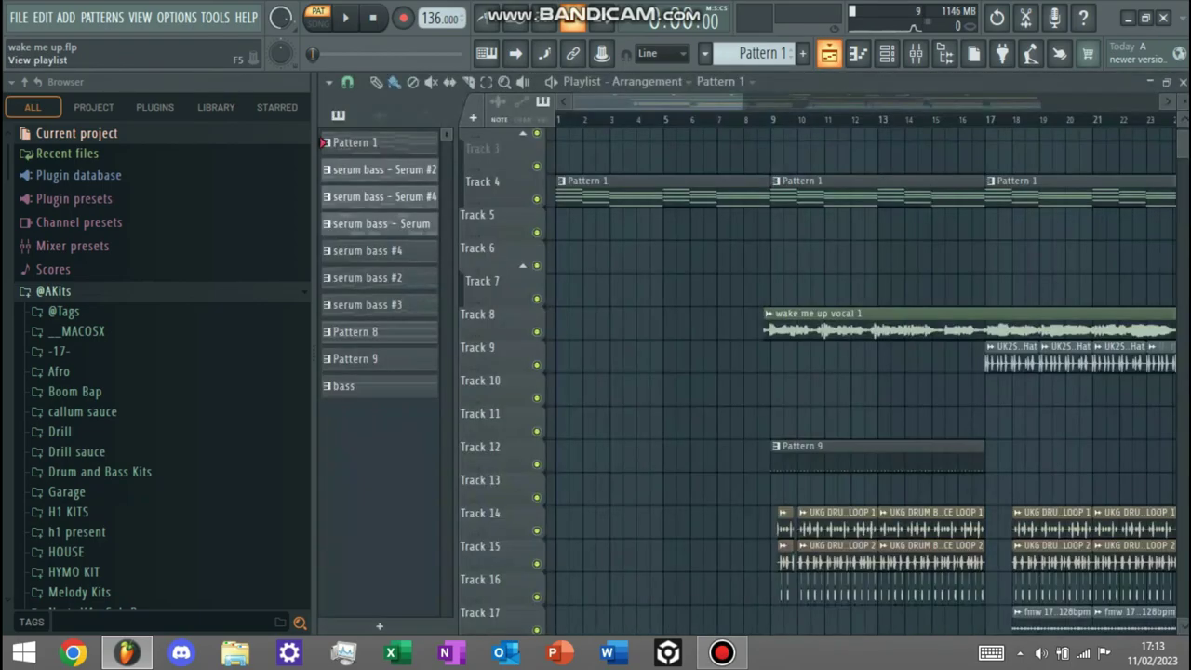
scroll(865, 372, "up", 3)
scroll(636, 268, "down", 2)
scroll(635, 268, "down", 5)
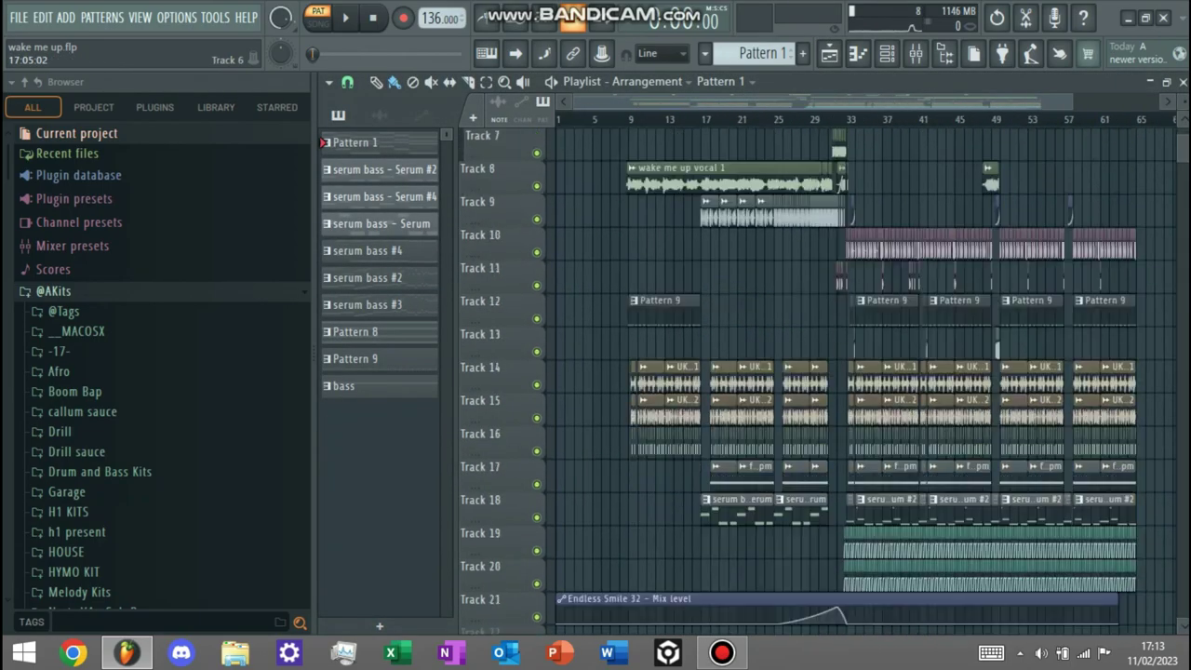
scroll(631, 268, "up", 5)
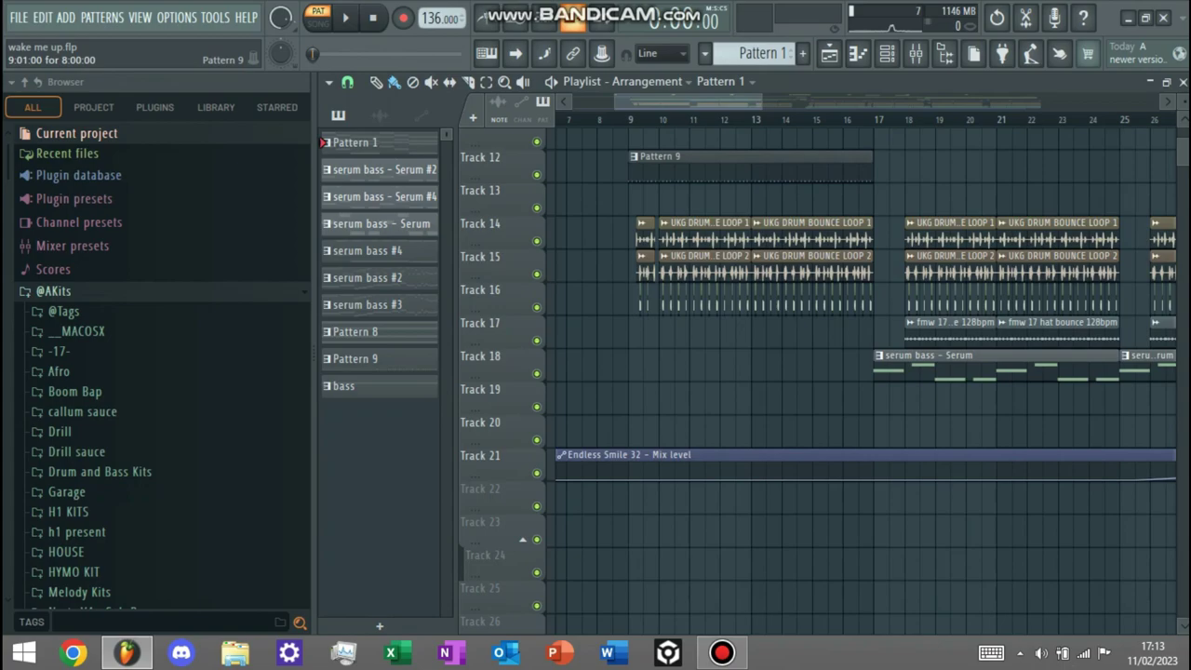
Step: Open Pattern 9's hi-hat notes in the piano roll and bring up the channel rack with its drum steps
double_click(752, 162)
scroll(752, 163, "down", 2)
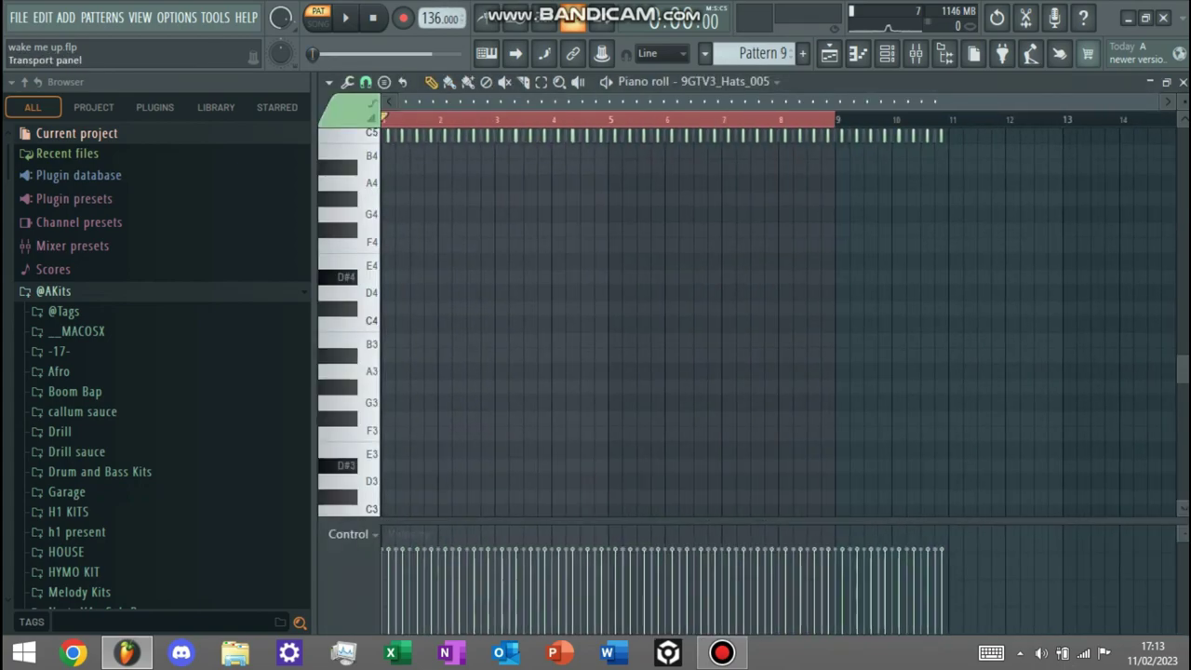
scroll(777, 317, "up", 4)
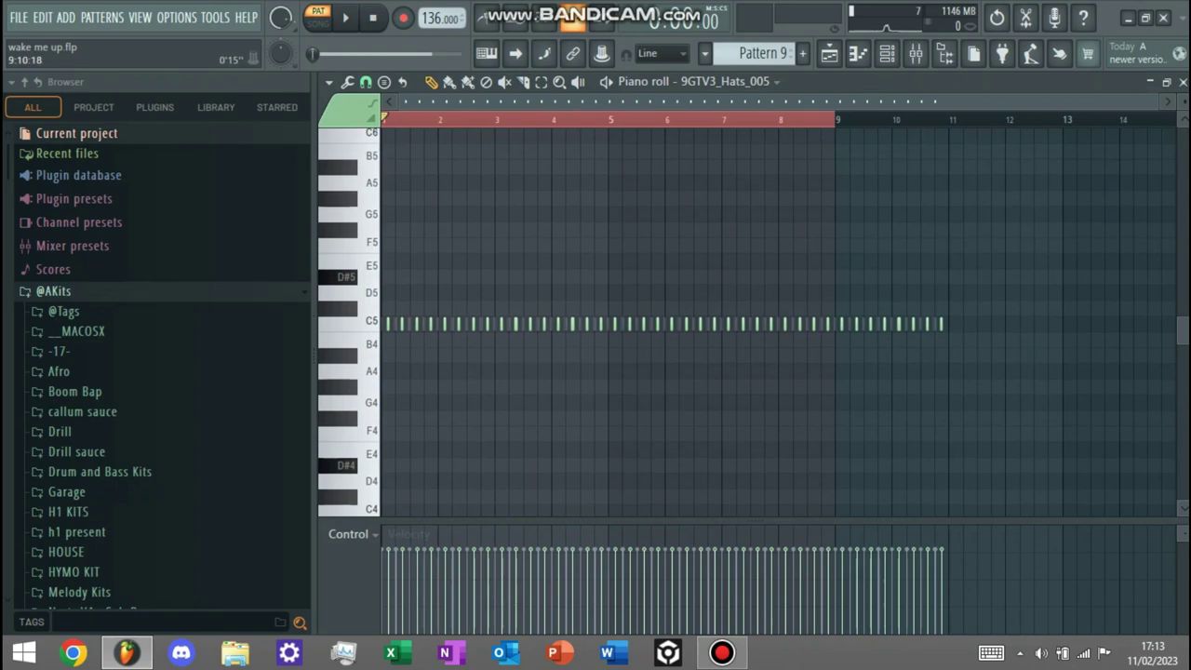
left_click(887, 53)
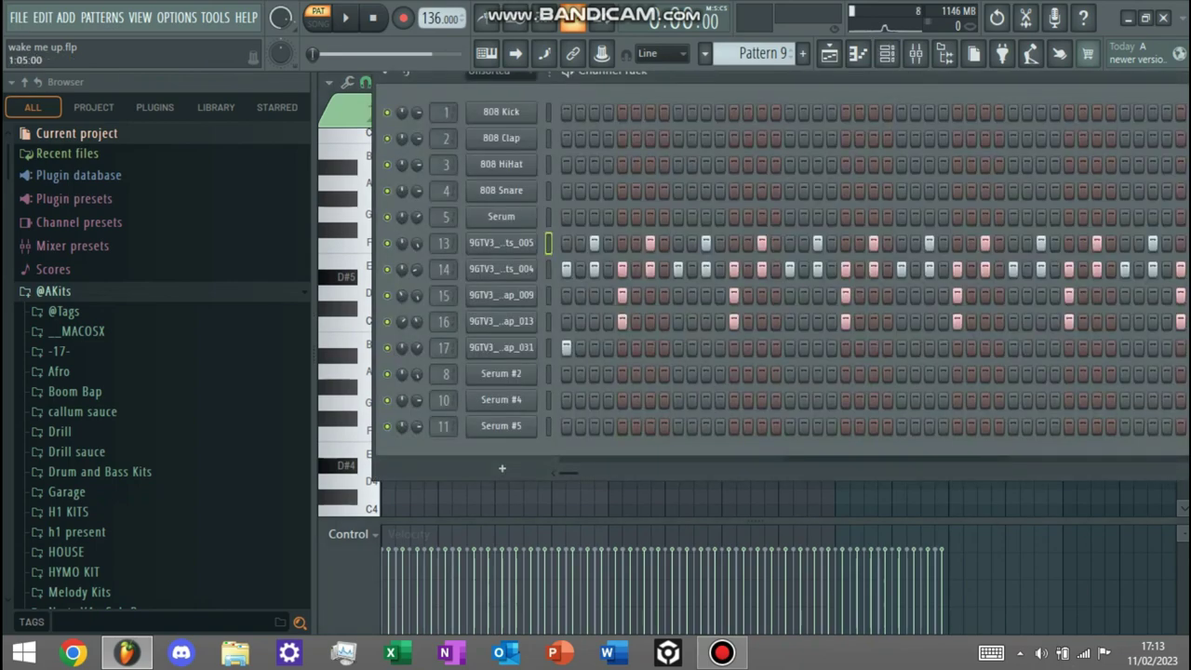
left_click_drag(670, 75, 451, 119)
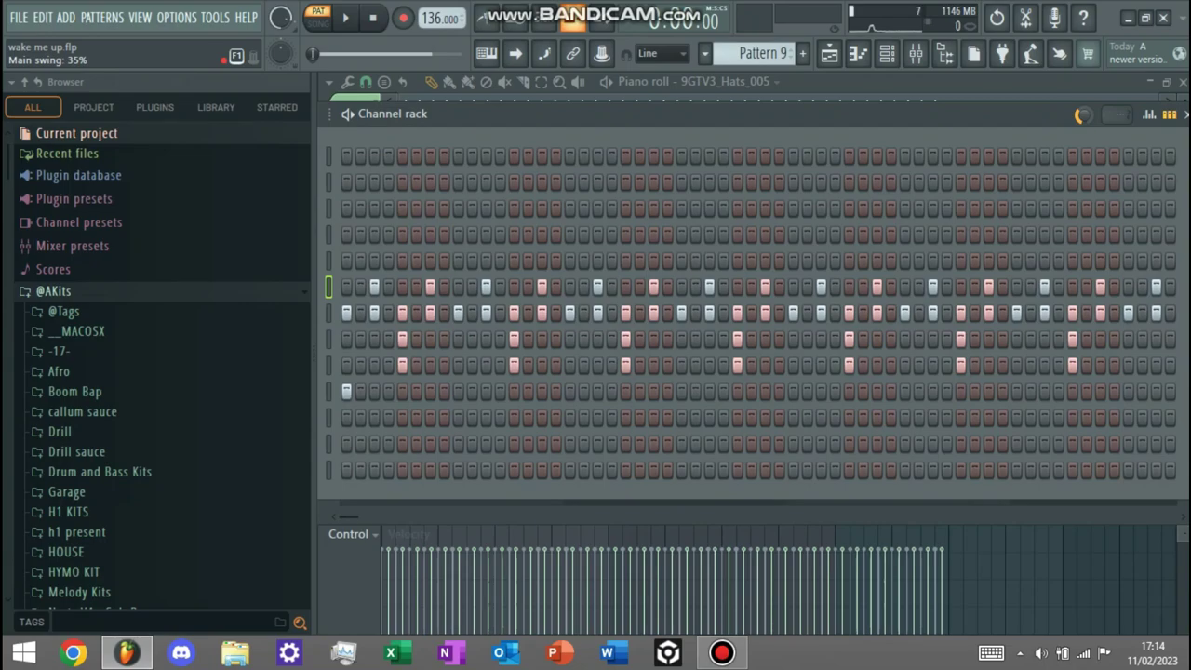
Step: Compare Pattern 9's playback with the main swing at 0% and at 35%
left_click_drag(688, 115, 733, 115)
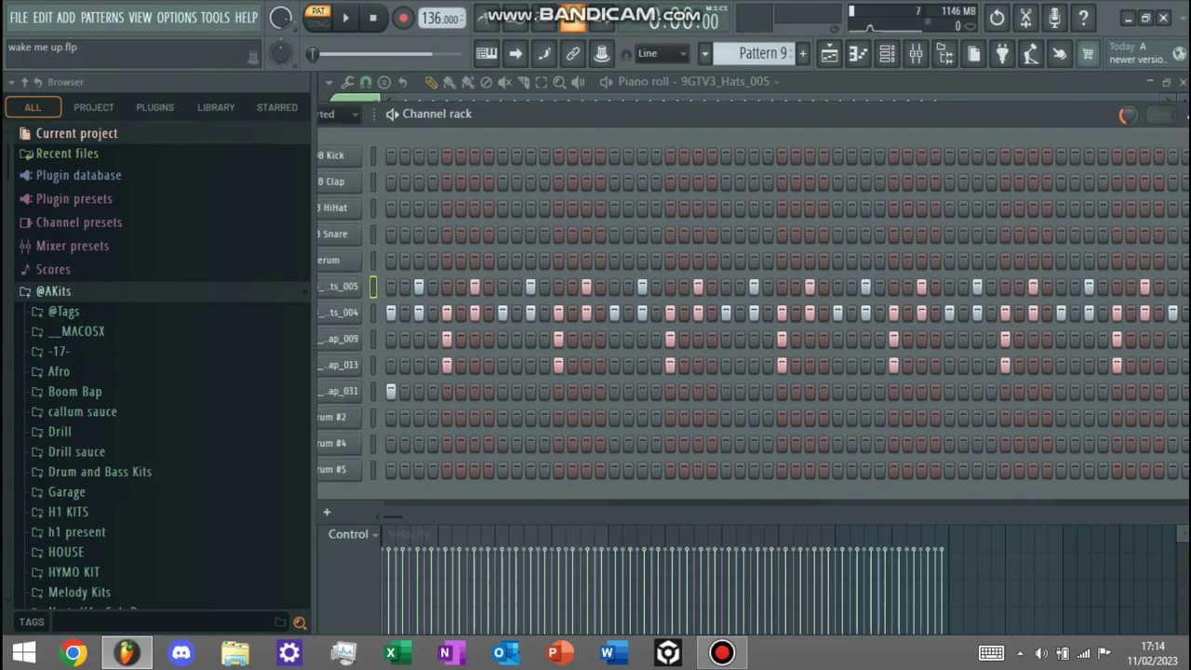
key("space")
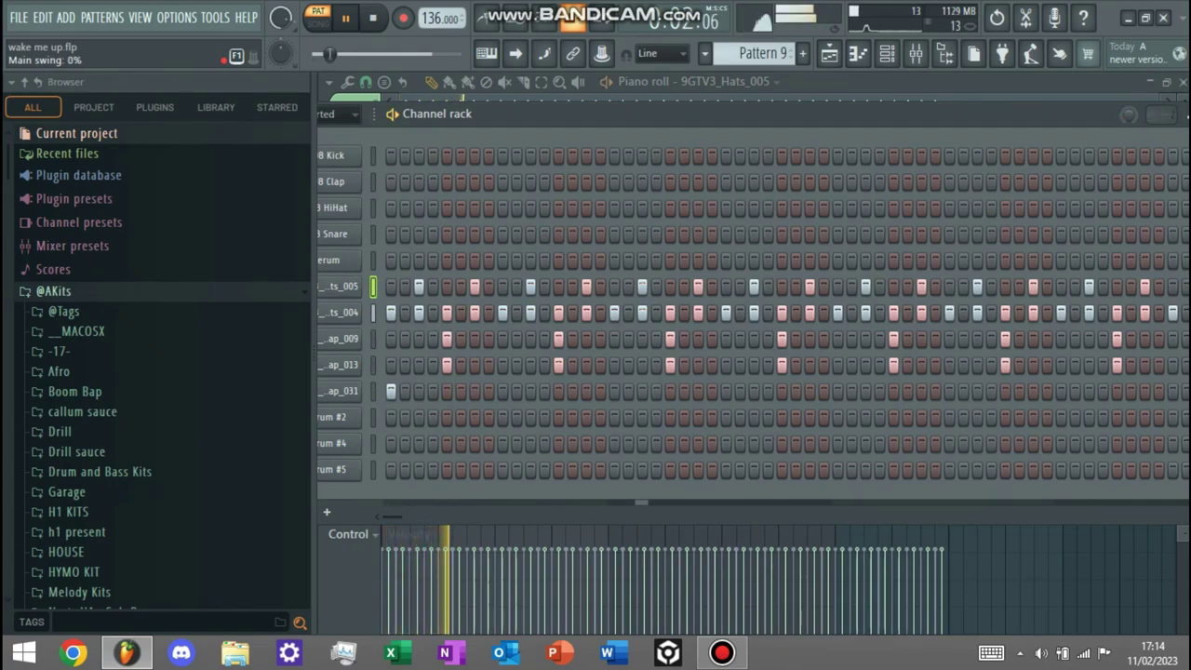
key("space")
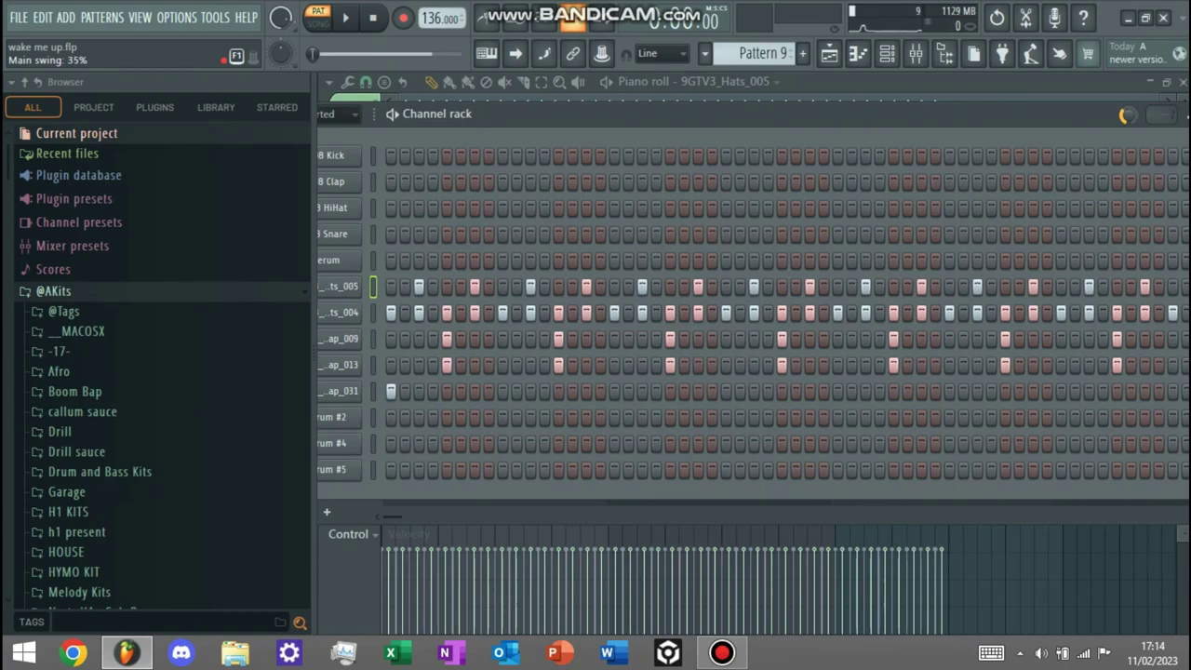
key("space")
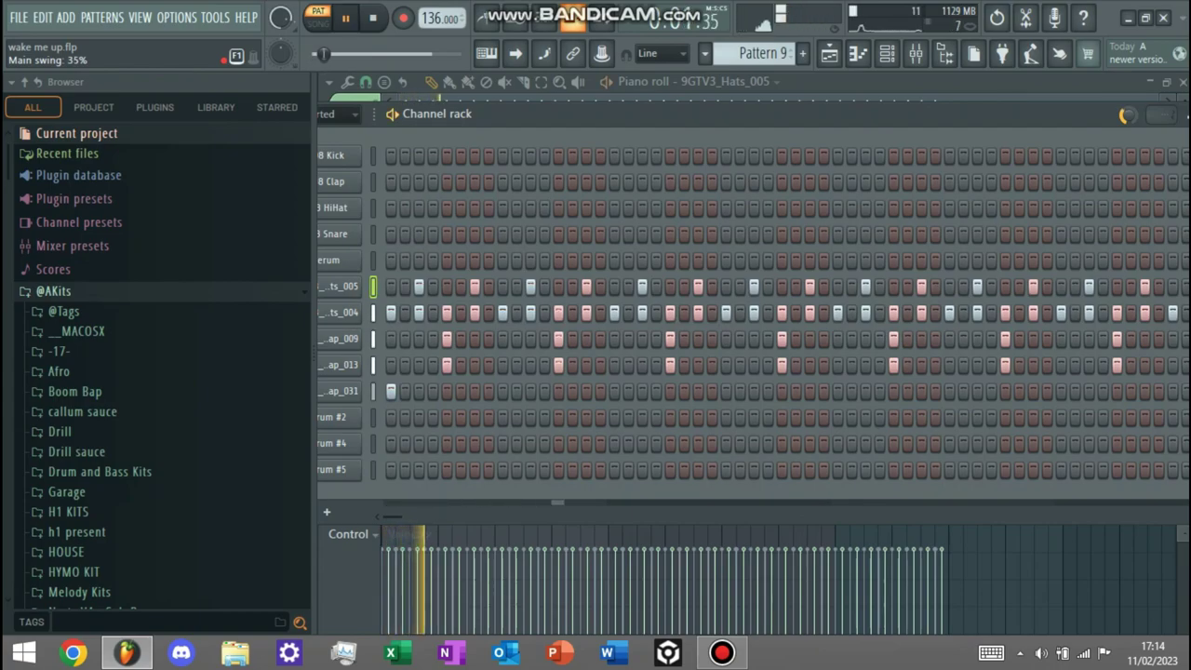
key("space")
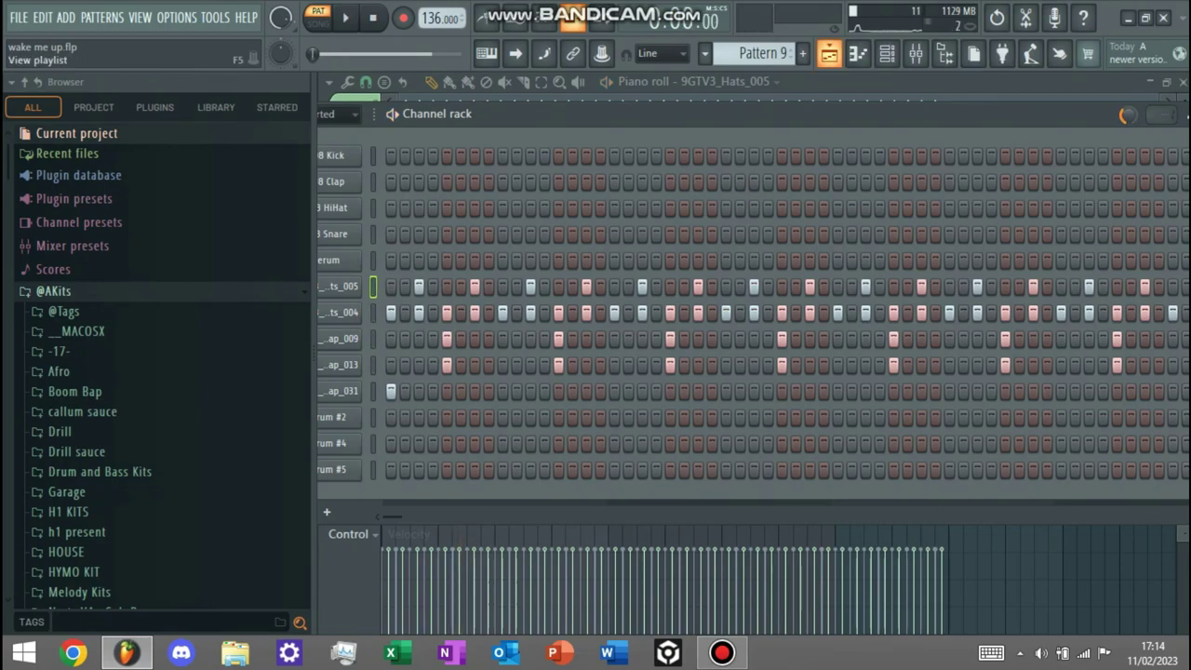
Step: Return to the playlist and set the playback position to bar 9, removing the stray Pattern 9 clip from Track 7
left_click(829, 53)
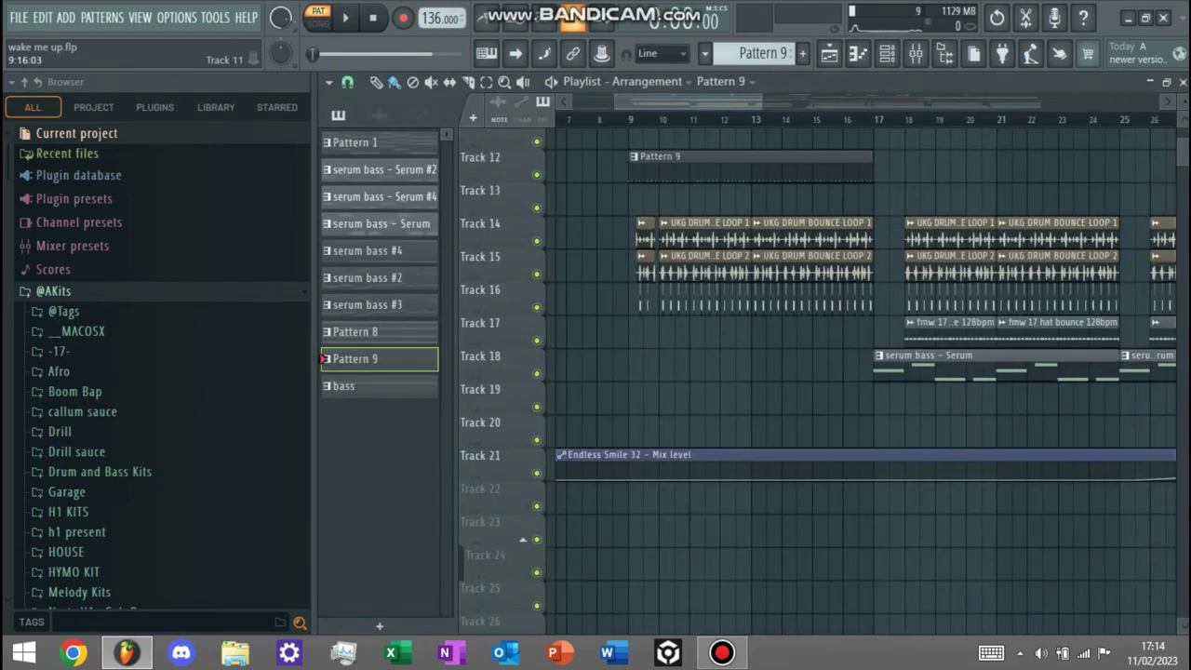
left_click(629, 120)
scroll(768, 280, "up", 3)
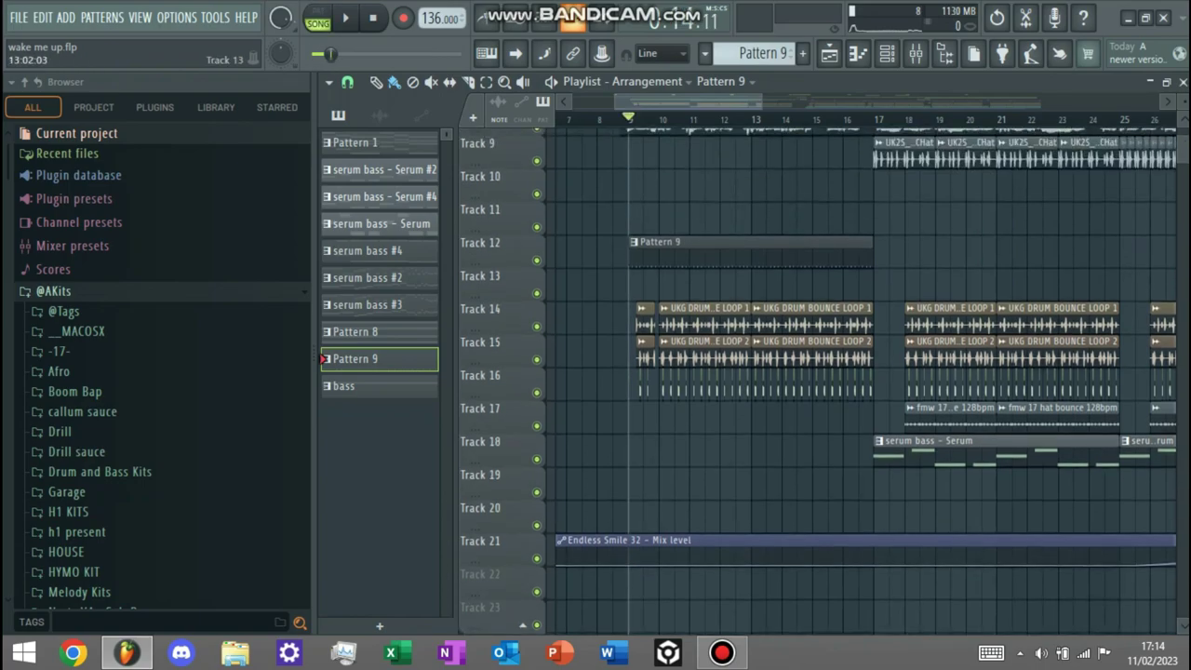
scroll(768, 279, "up", 3)
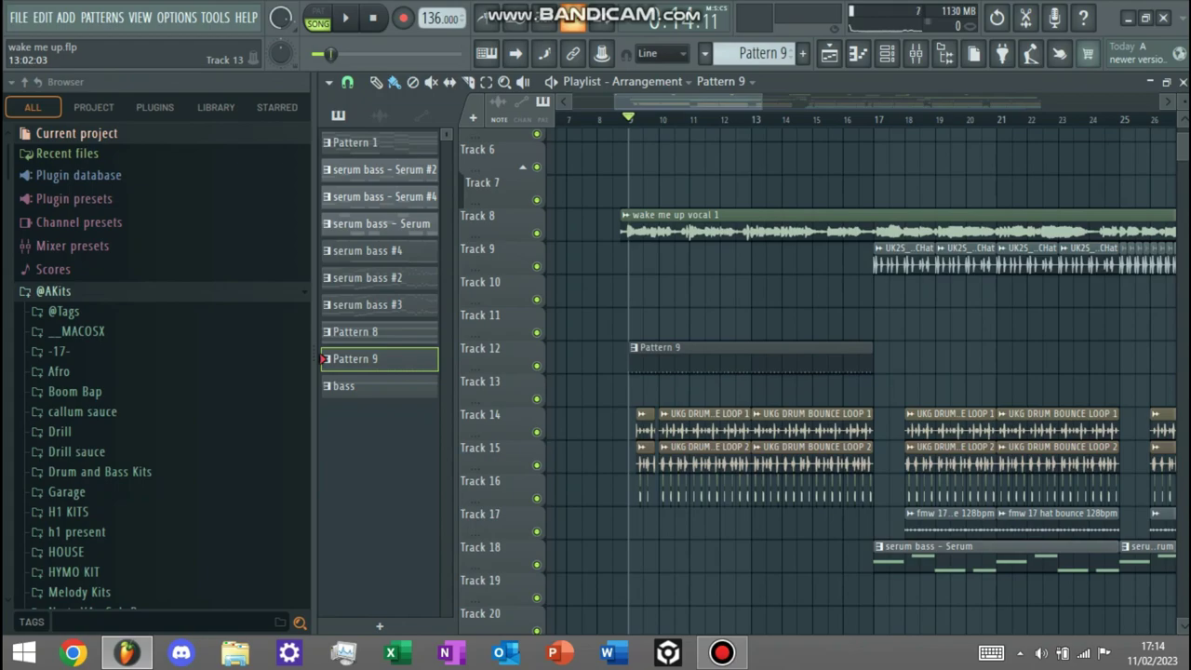
left_click(774, 189)
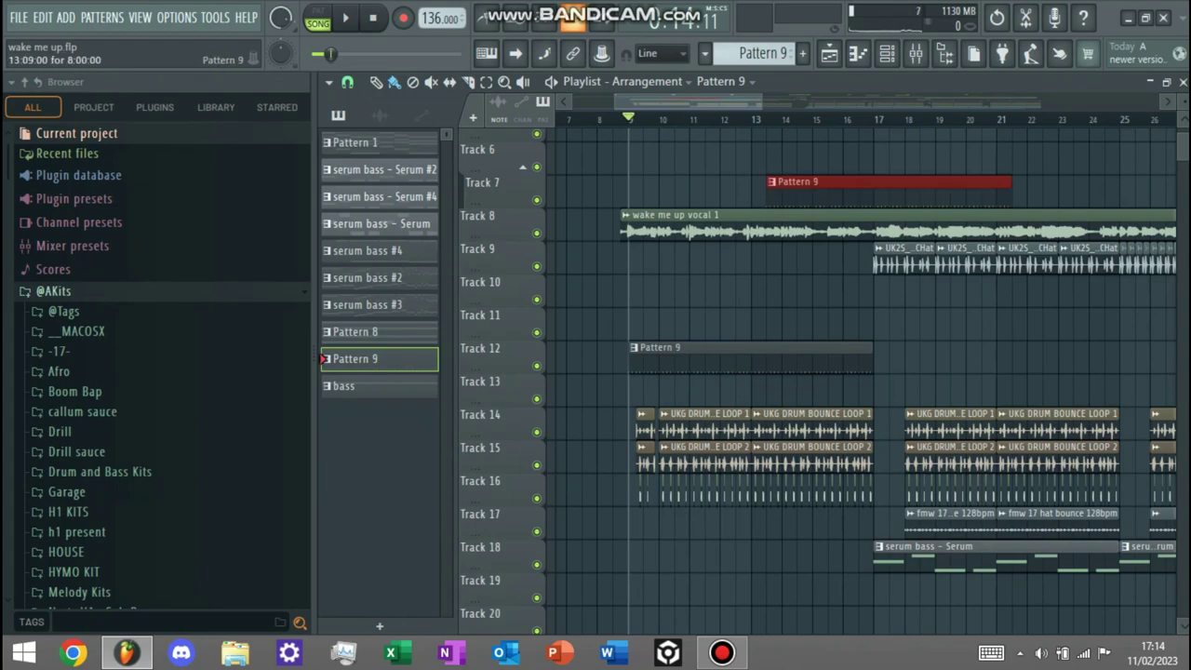
right_click(820, 189)
Step: Select the wake me up vocal 1 clip, solo Track 8 and listen to the vocal from bar 9
left_click_drag(820, 190, 735, 258)
right_click(537, 233)
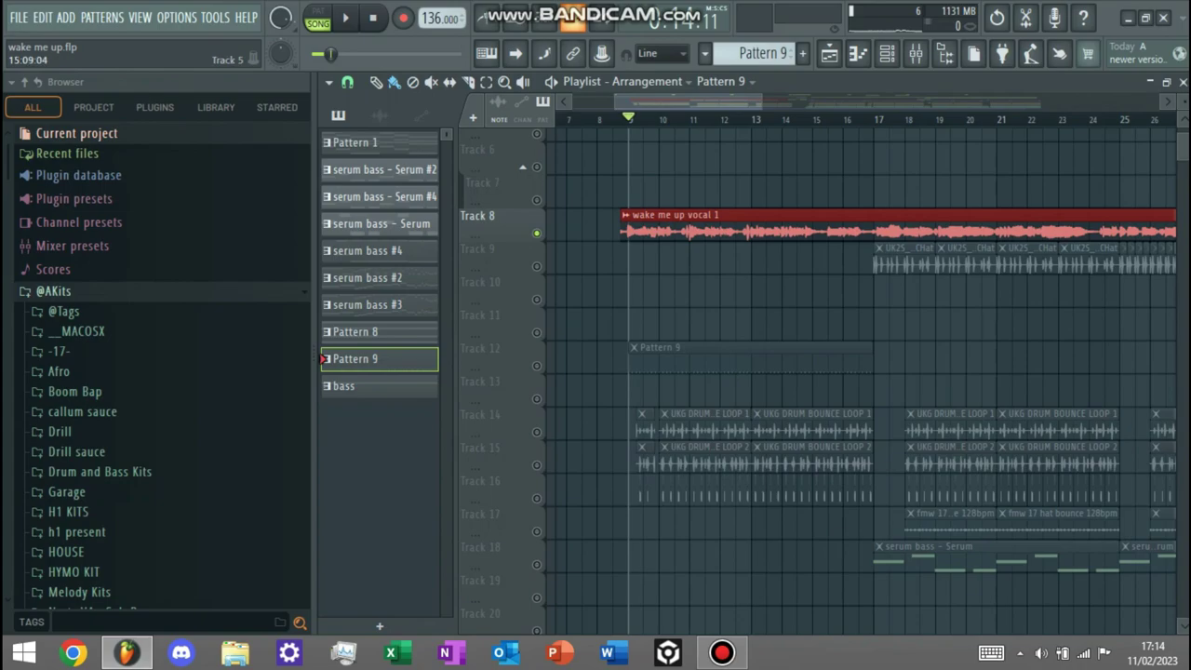
key("space")
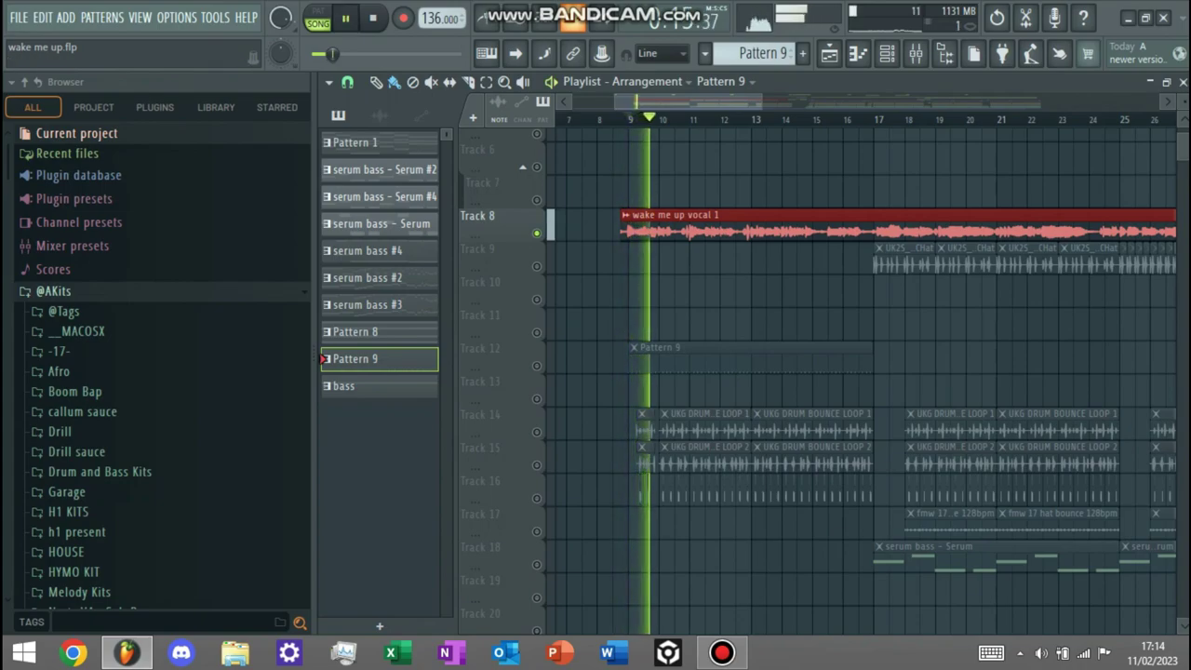
scroll(562, 483, "down", 1)
scroll(562, 484, "down", 4)
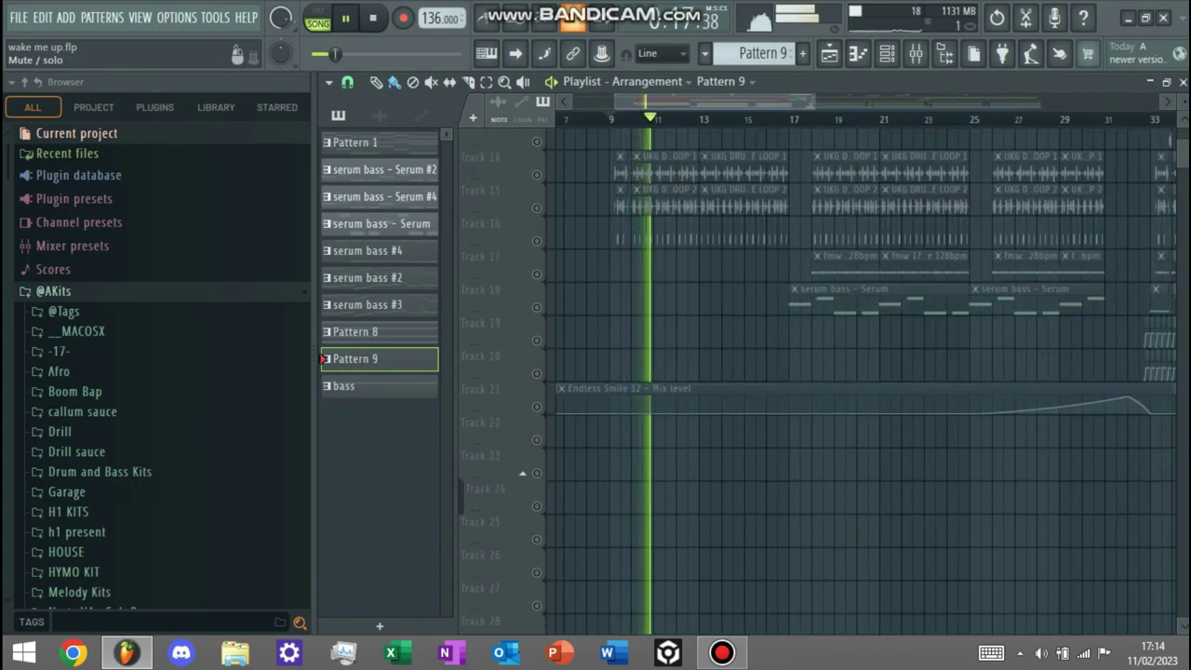
scroll(837, 298, "up", 5)
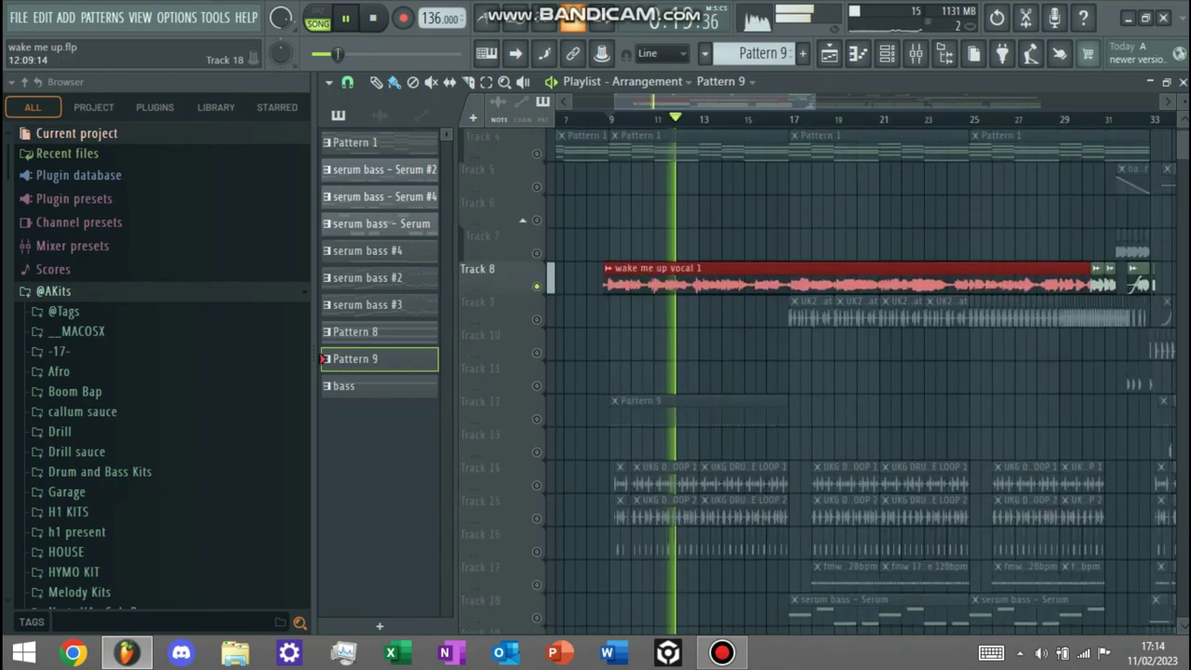
key("space")
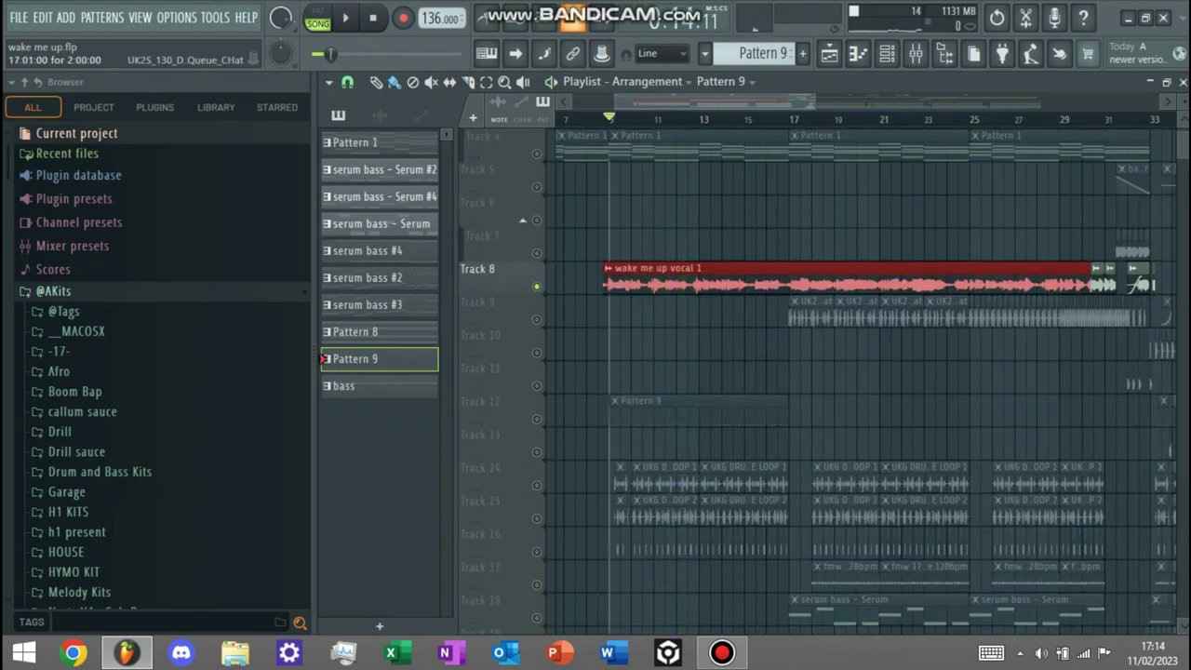
Step: Make all playlist tracks audible again and select the two serum bass clips on Track 18 from bar 17
scroll(865, 381, "right", 2)
scroll(865, 382, "down", 3)
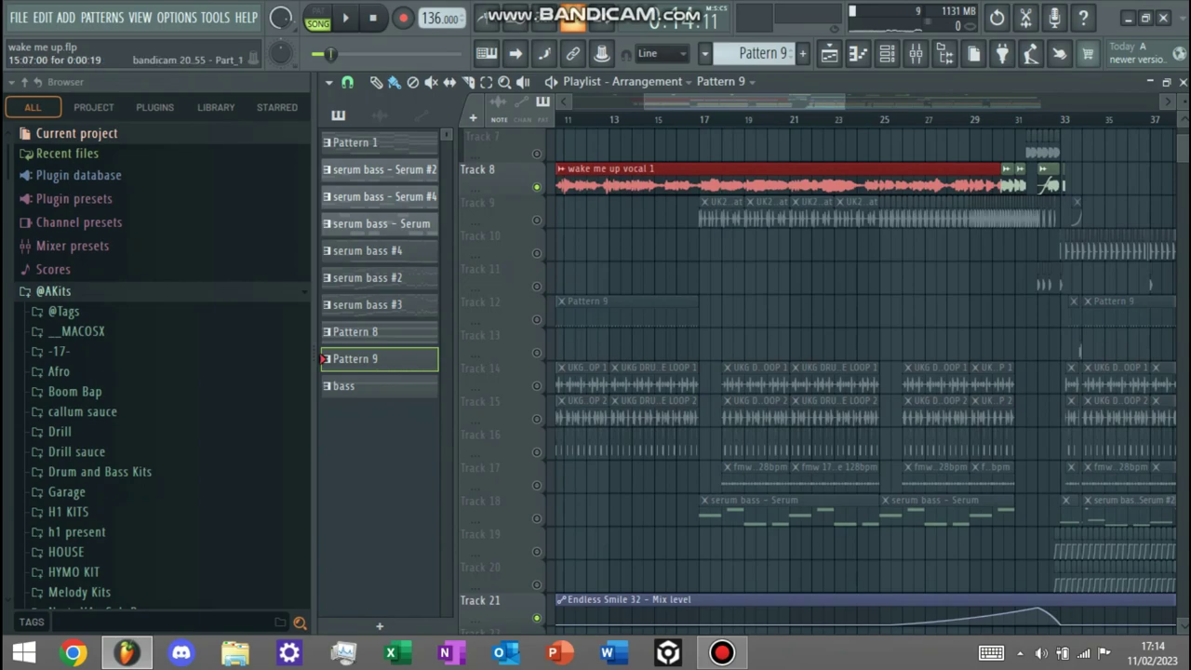
scroll(643, 512, "down", 2)
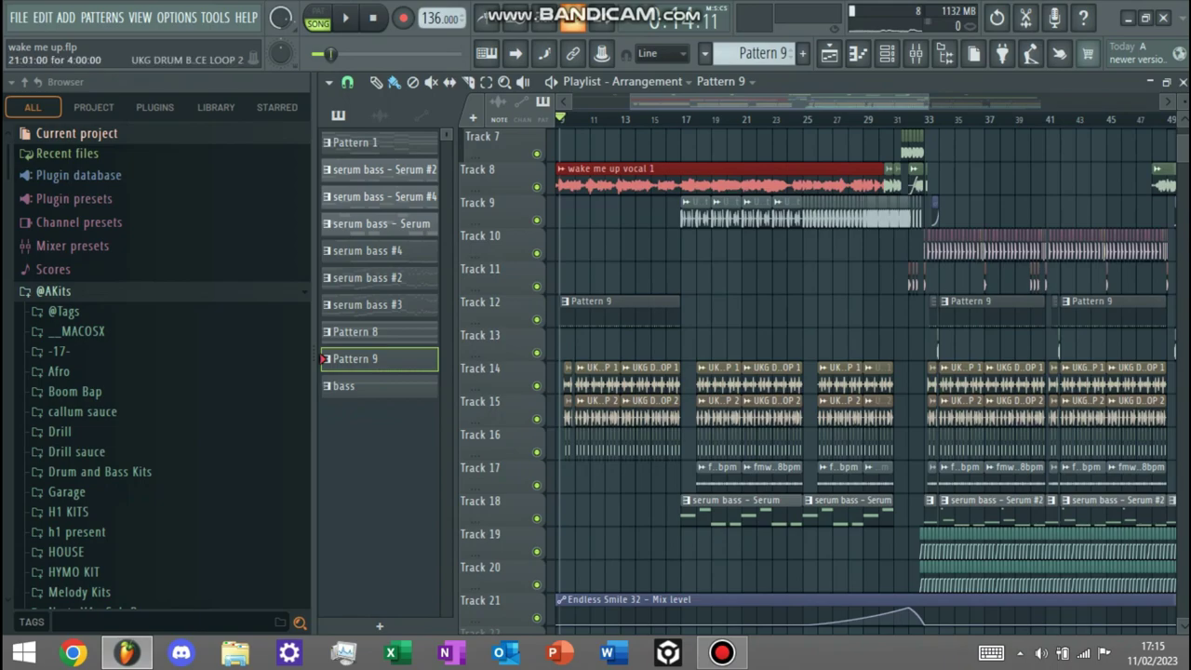
left_click_drag(731, 511, 837, 511)
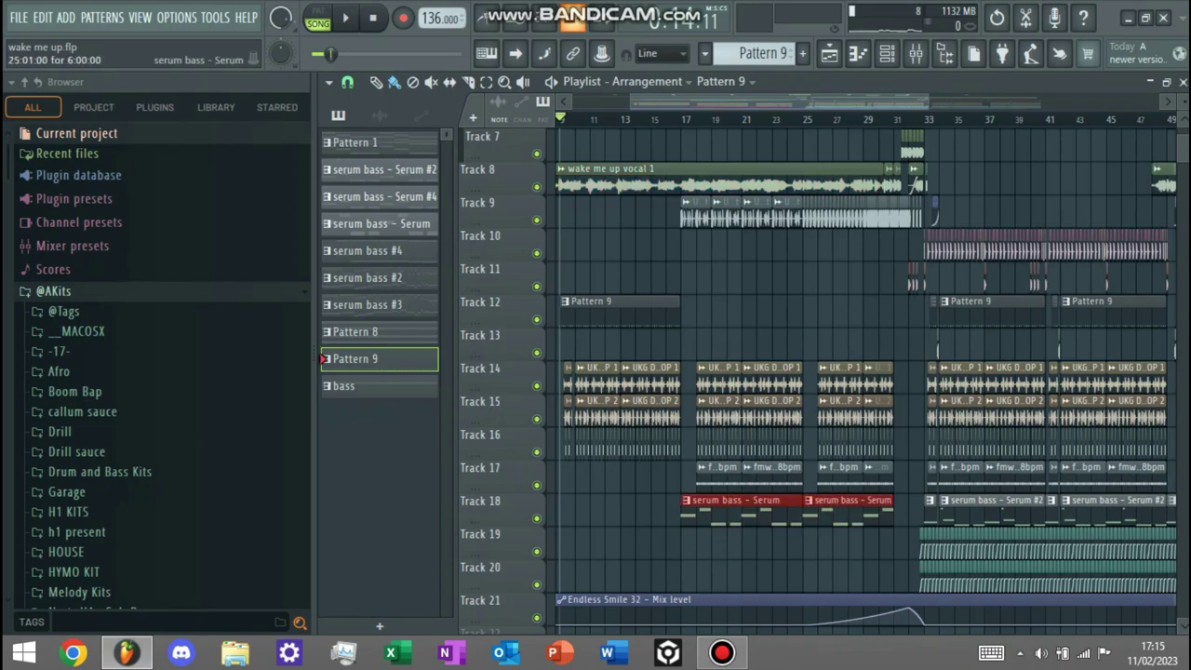
Step: Play the full arrangement briefly from bar 17
left_click(667, 118)
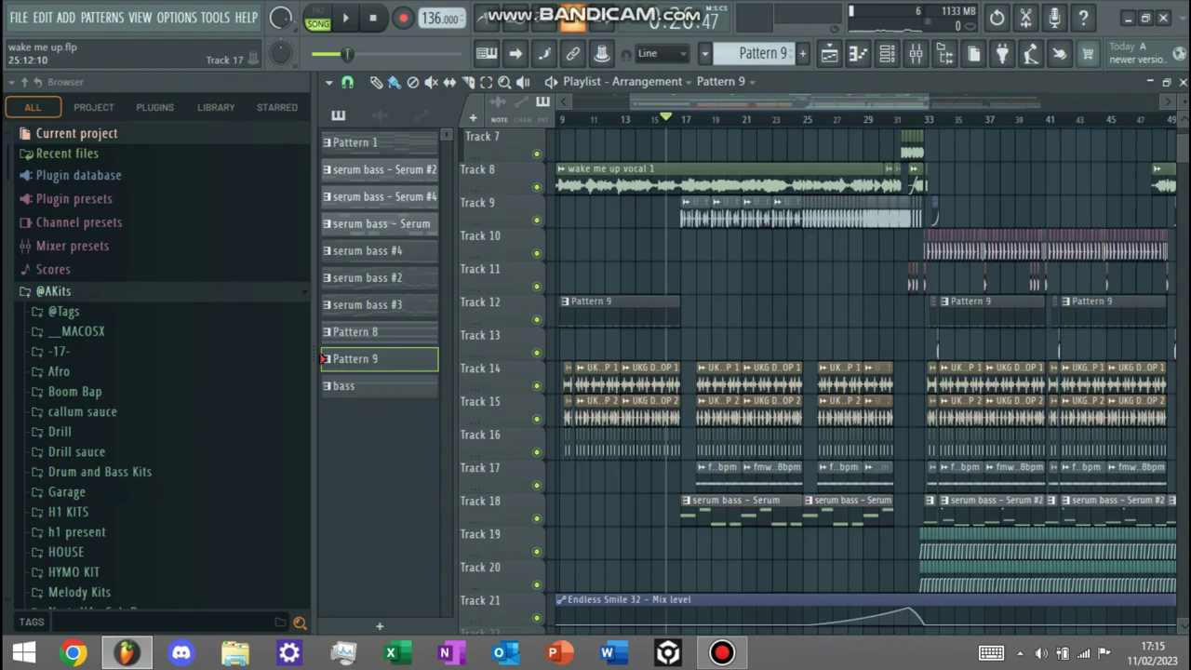
scroll(715, 344, "up", 3)
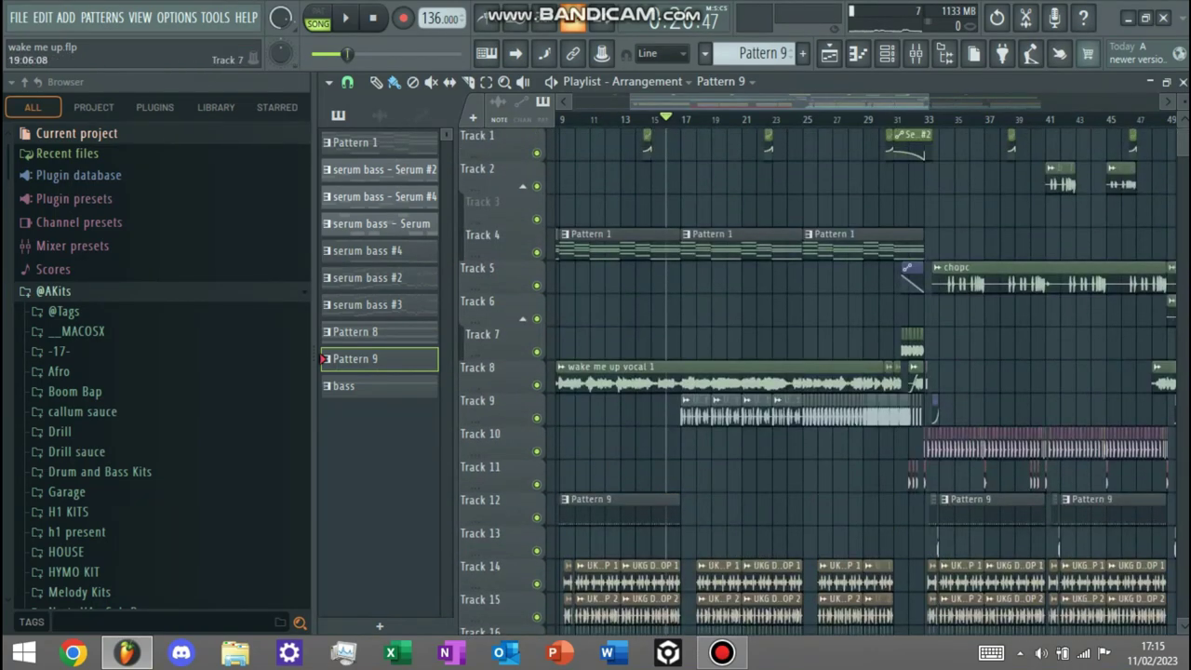
scroll(715, 344, "up", 4, "ctrl")
left_click(640, 119)
key("space")
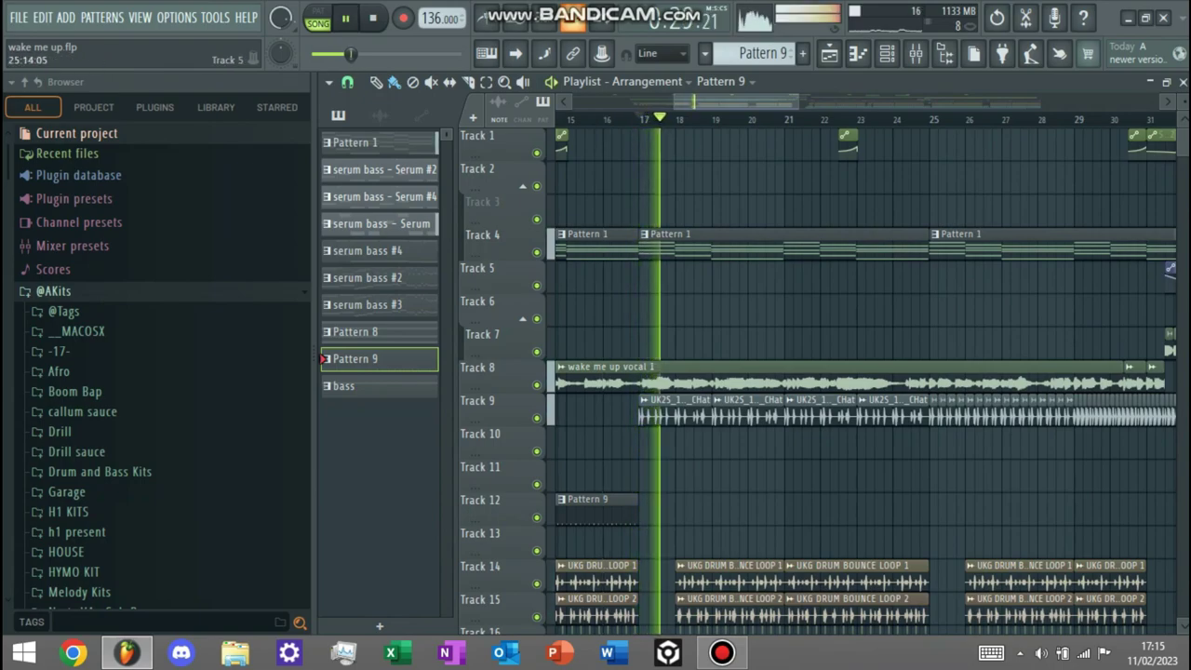
key("space")
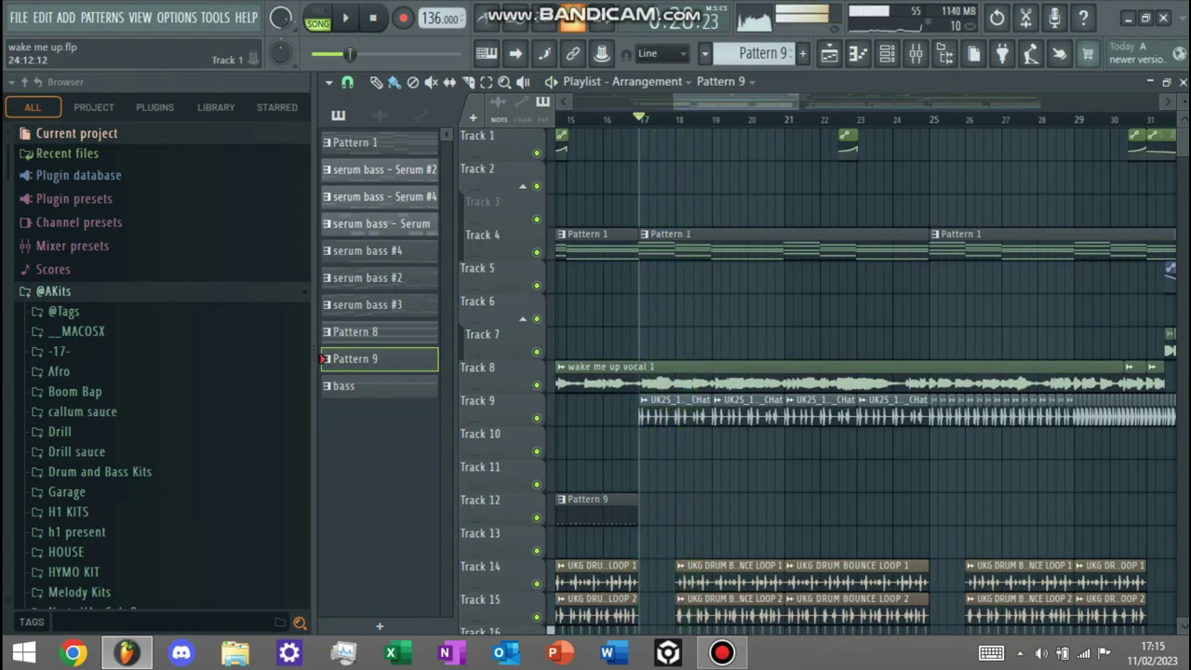
Step: Solo Track 9's hat clips together with Track 21's Endless Smile 32 mix level automation and play from bar 25
scroll(819, 372, "down", 1)
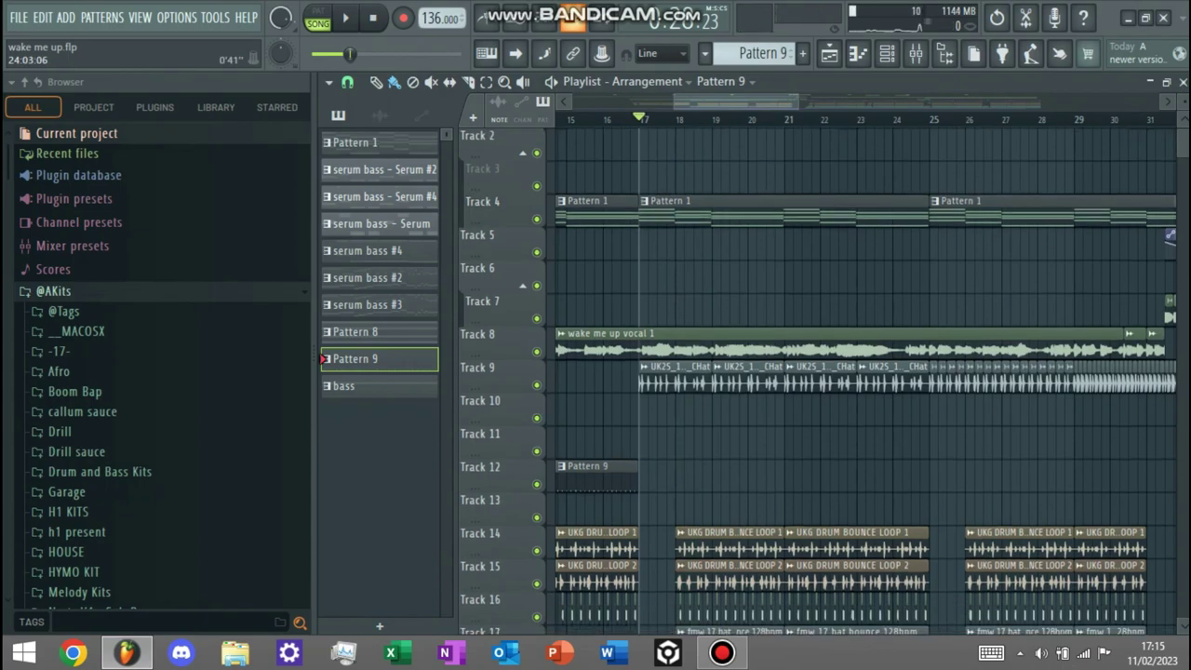
left_click(897, 119)
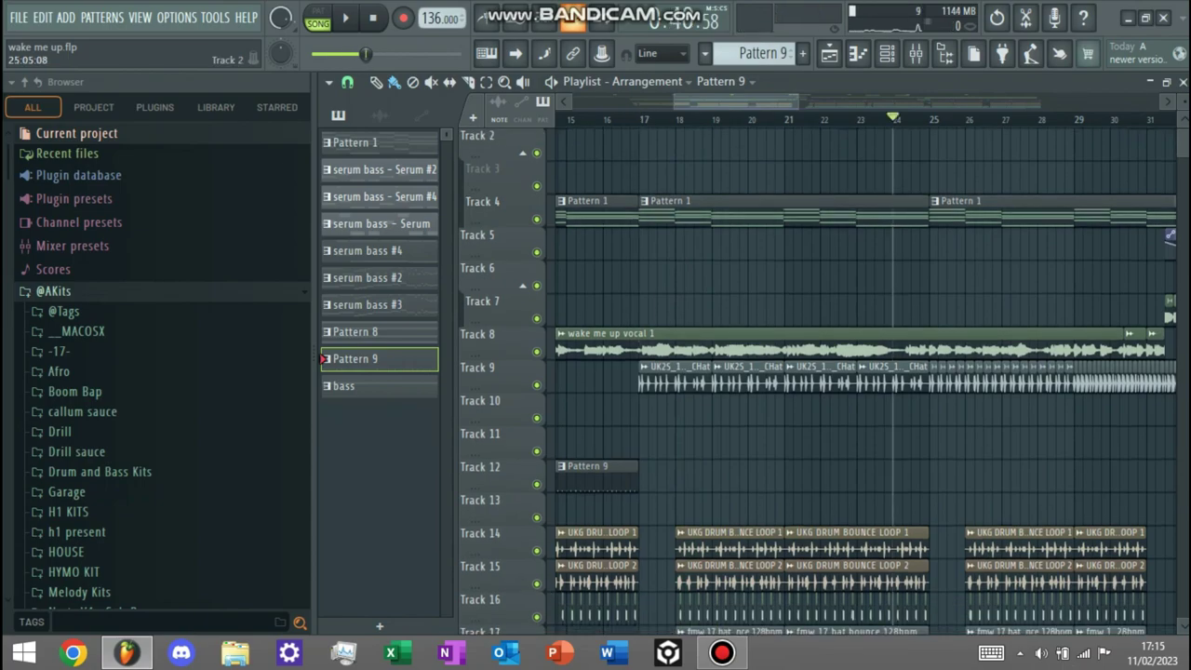
scroll(943, 144, "right", 3)
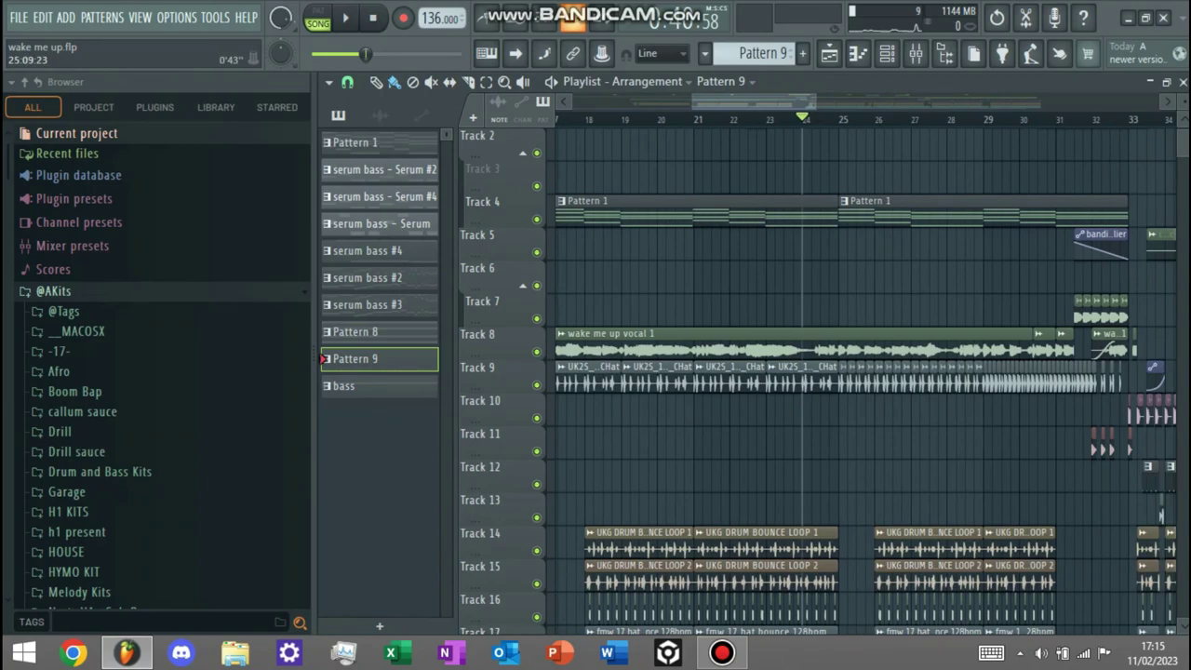
left_click(848, 119)
right_click(537, 384)
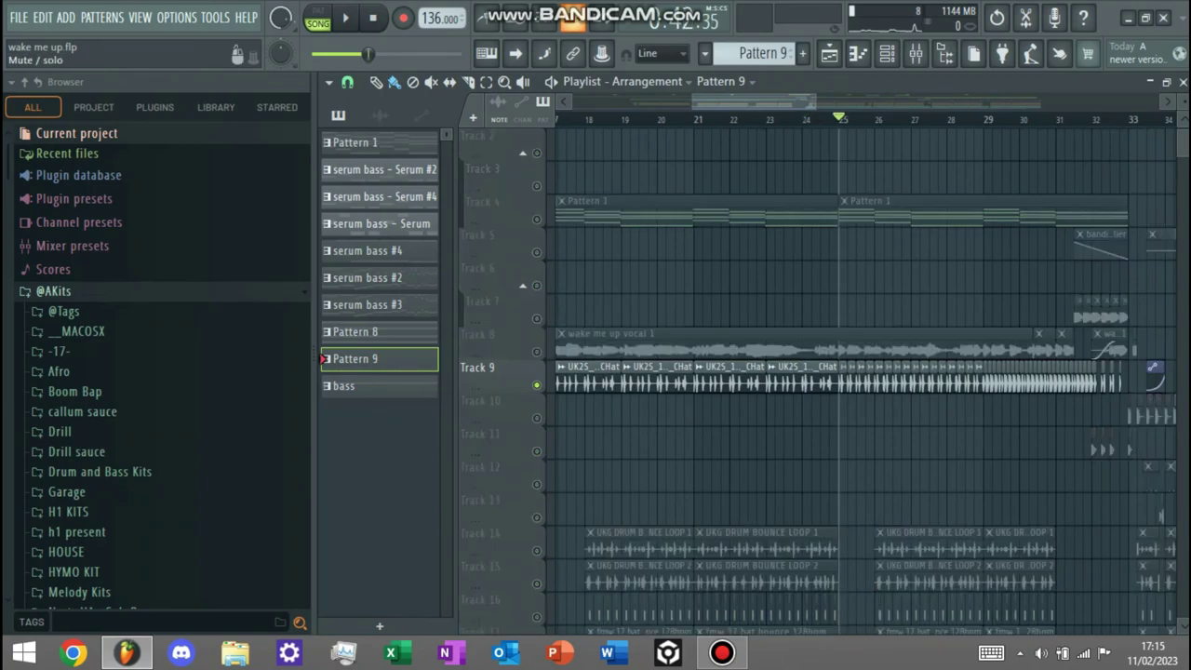
scroll(837, 372, "down", 3)
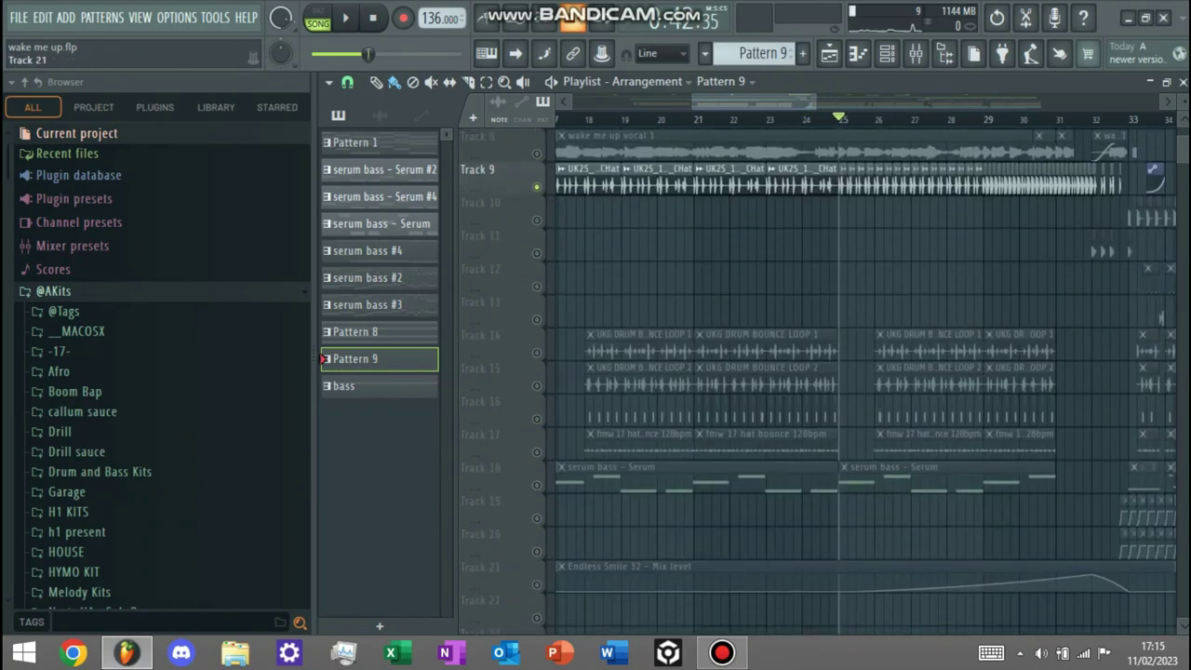
left_click(536, 585)
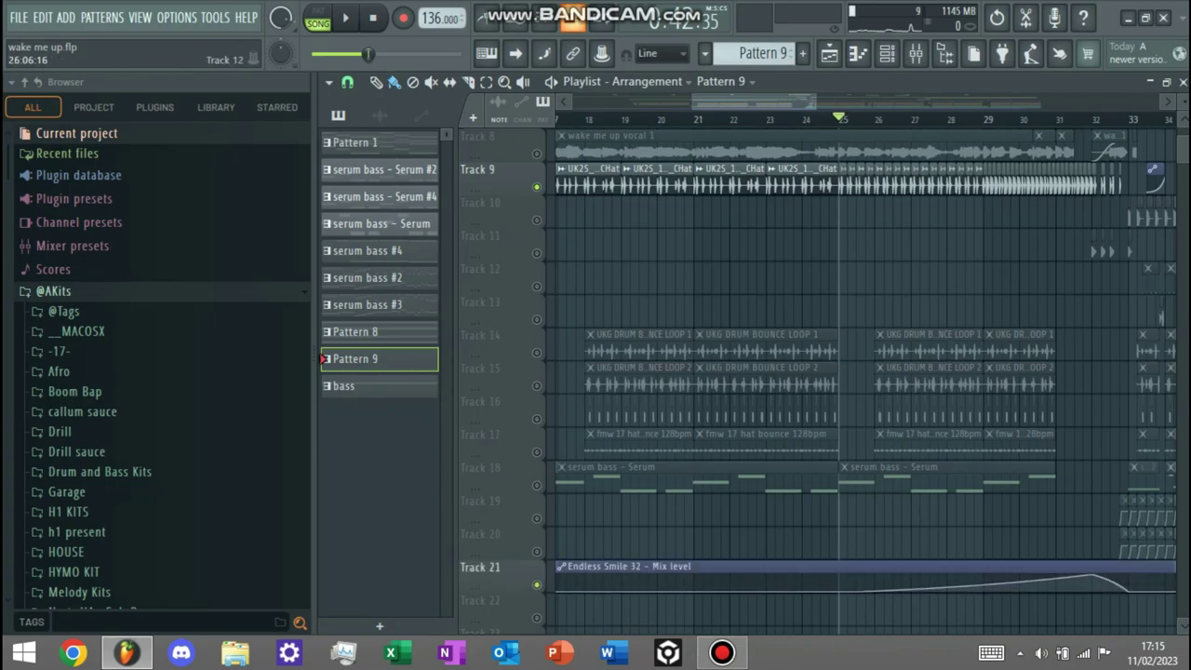
key("space")
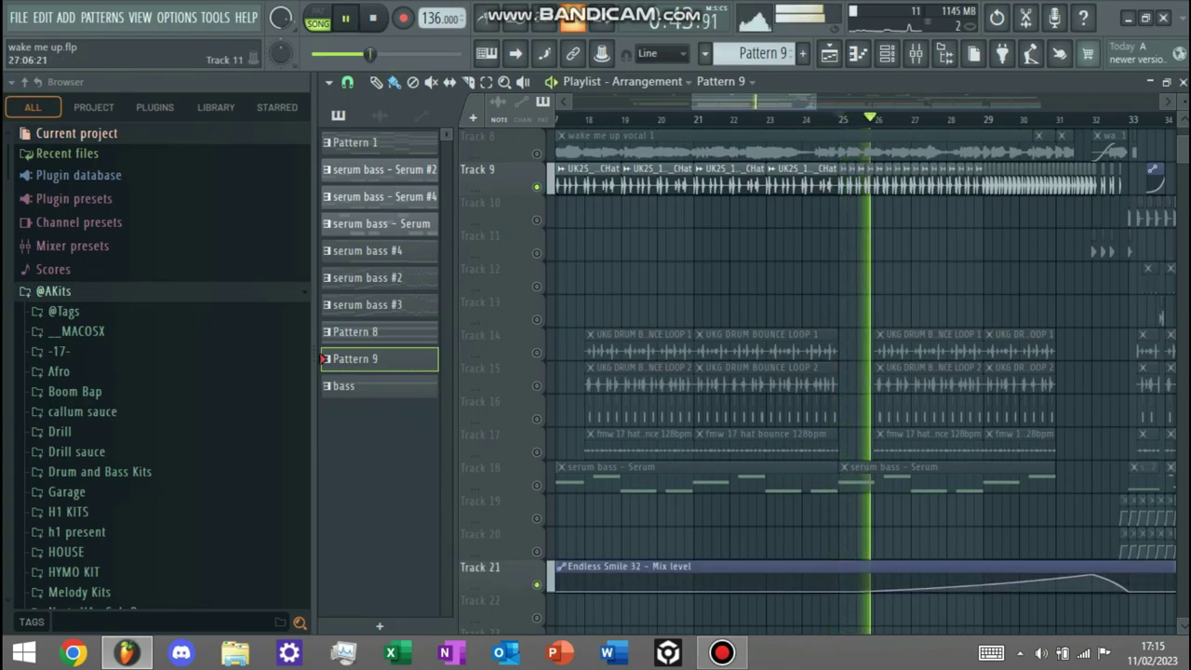
Step: Stop playback, inspect the Endless Smile 32 effect and its No Limit preset on the Master mixer track, and return to the playlist
key("space")
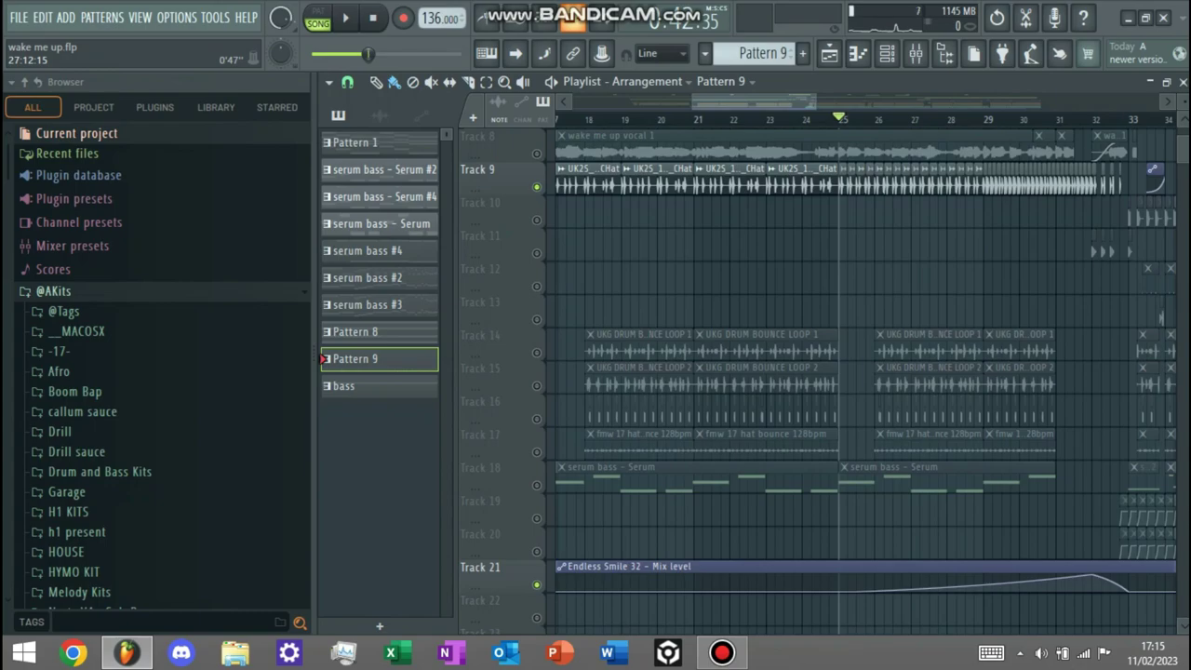
scroll(963, 182, "down", 2)
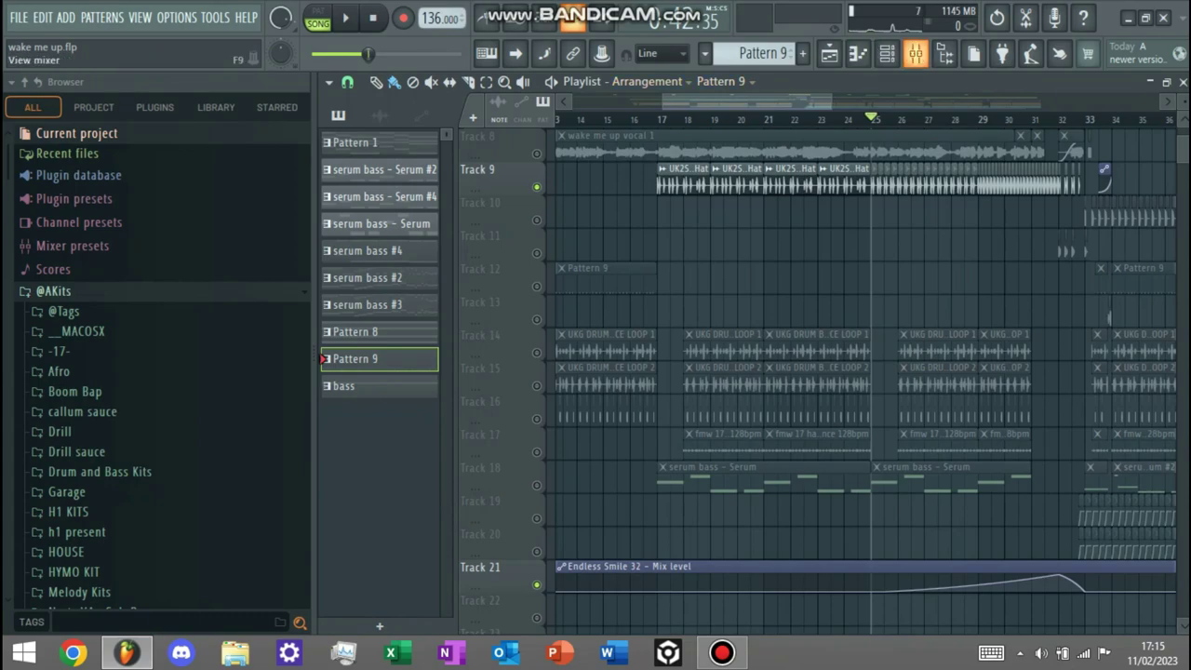
left_click(916, 53)
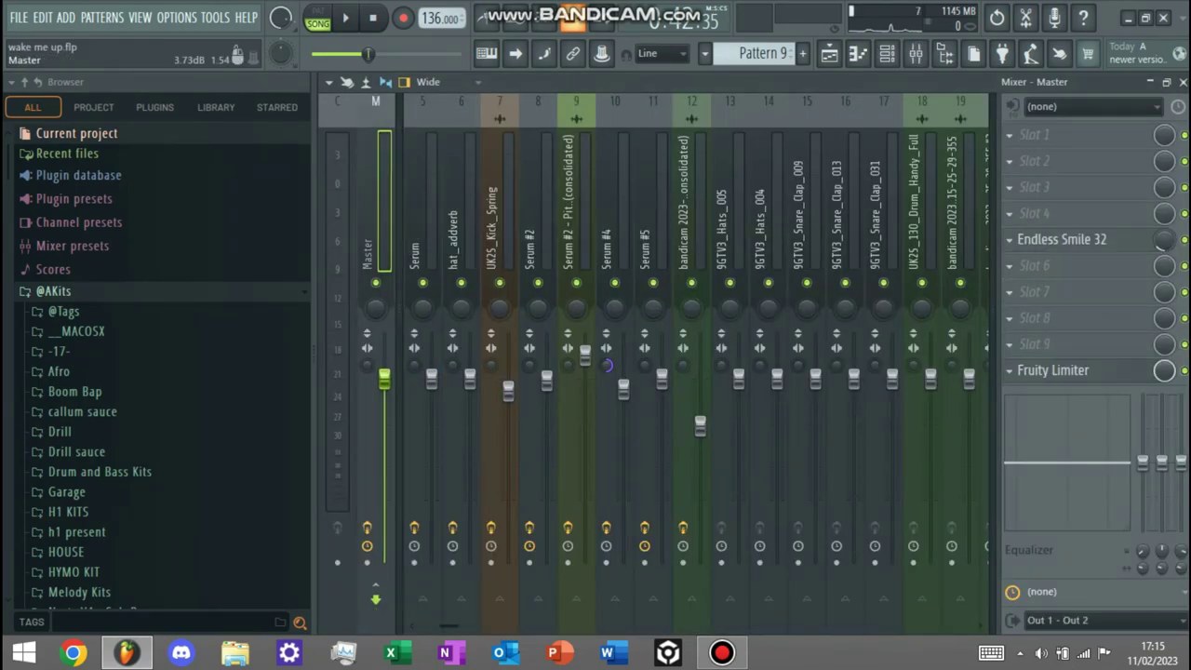
left_click(1061, 239)
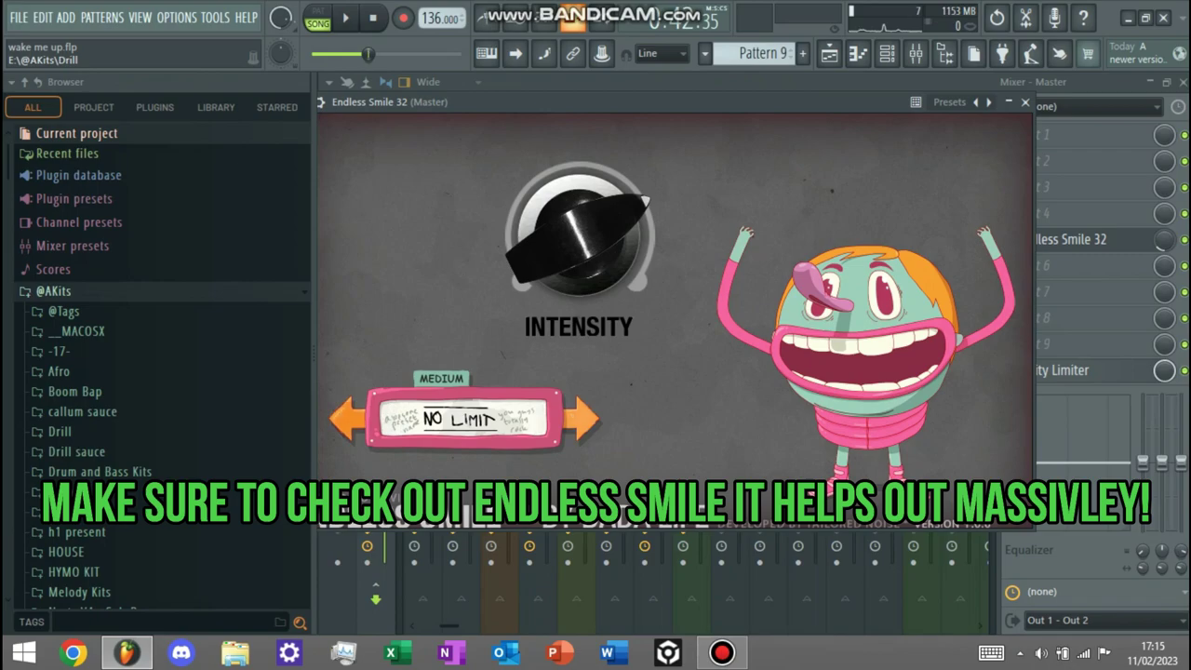
left_click(582, 419)
left_click(349, 419)
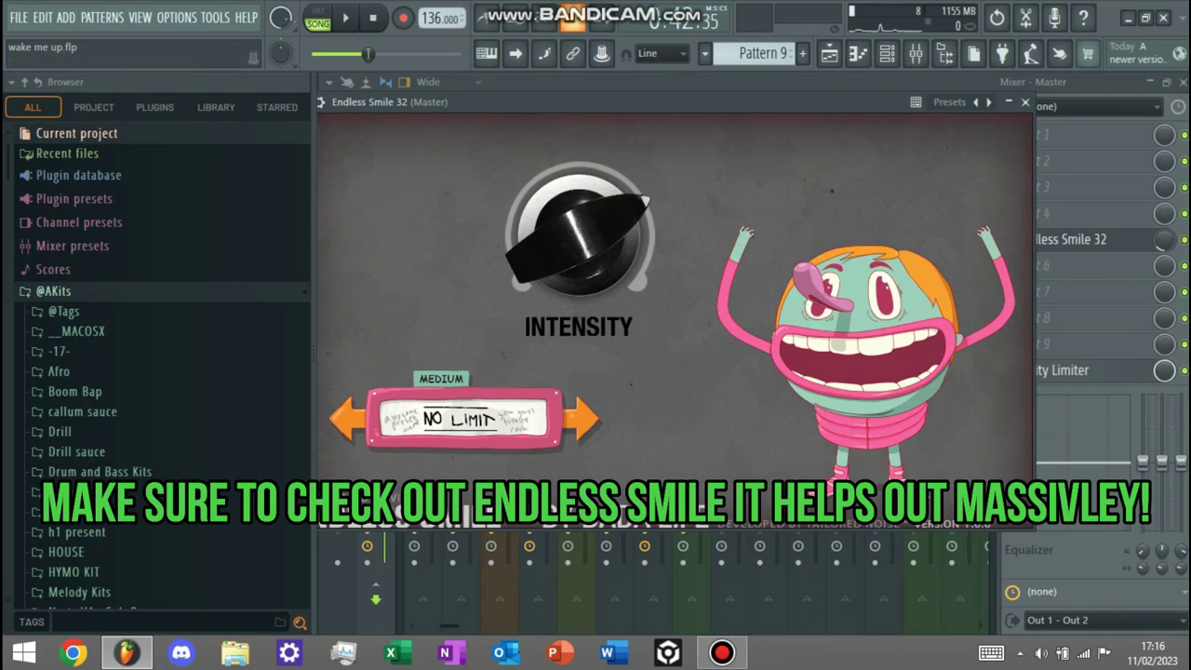
left_click(1025, 103)
left_click(829, 54)
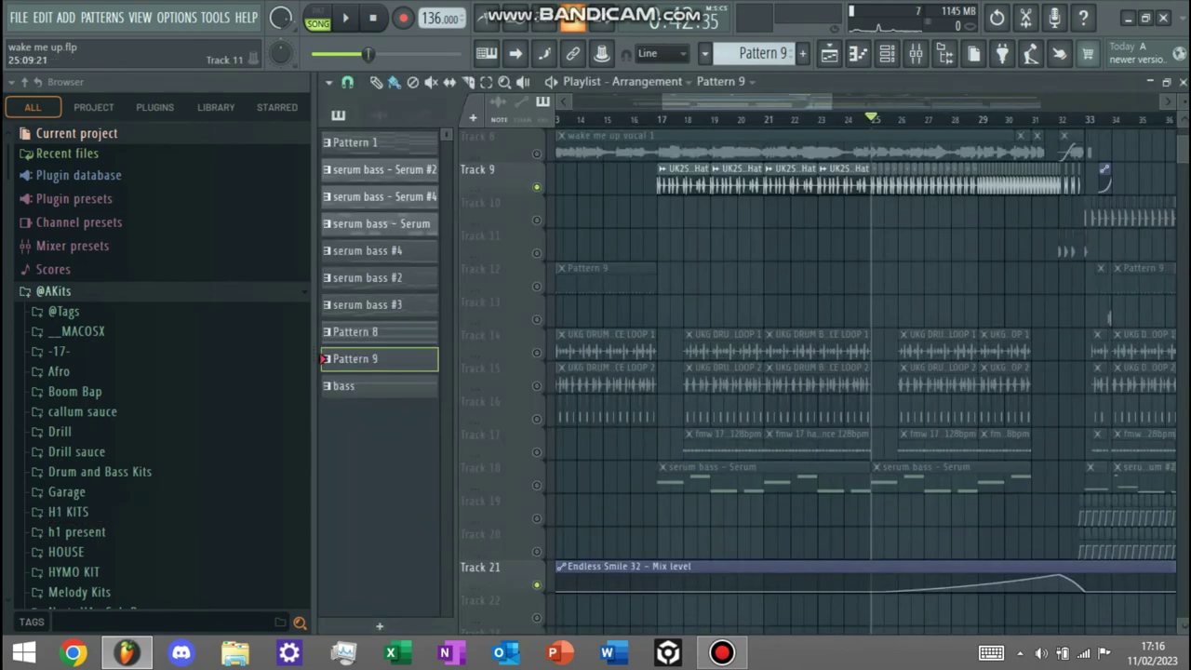
Step: Make all playlist tracks audible again
left_click_drag(792, 101, 837, 101)
right_click(537, 254)
right_click(537, 254)
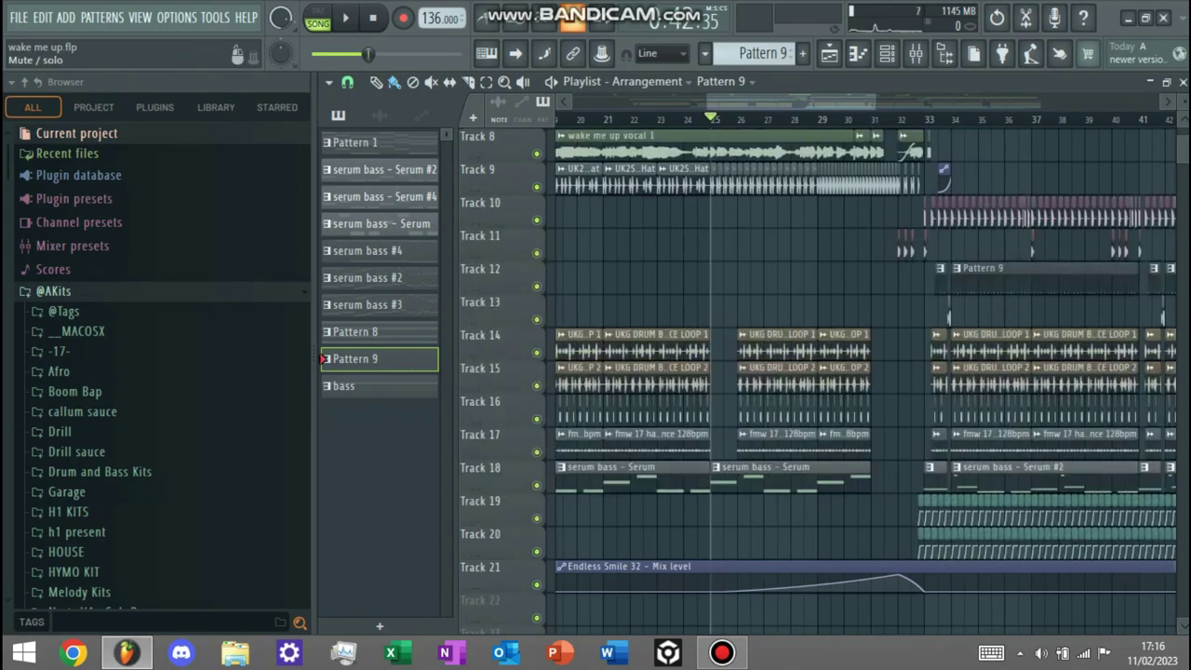
scroll(865, 372, "up", 5)
scroll(866, 372, "down", 7)
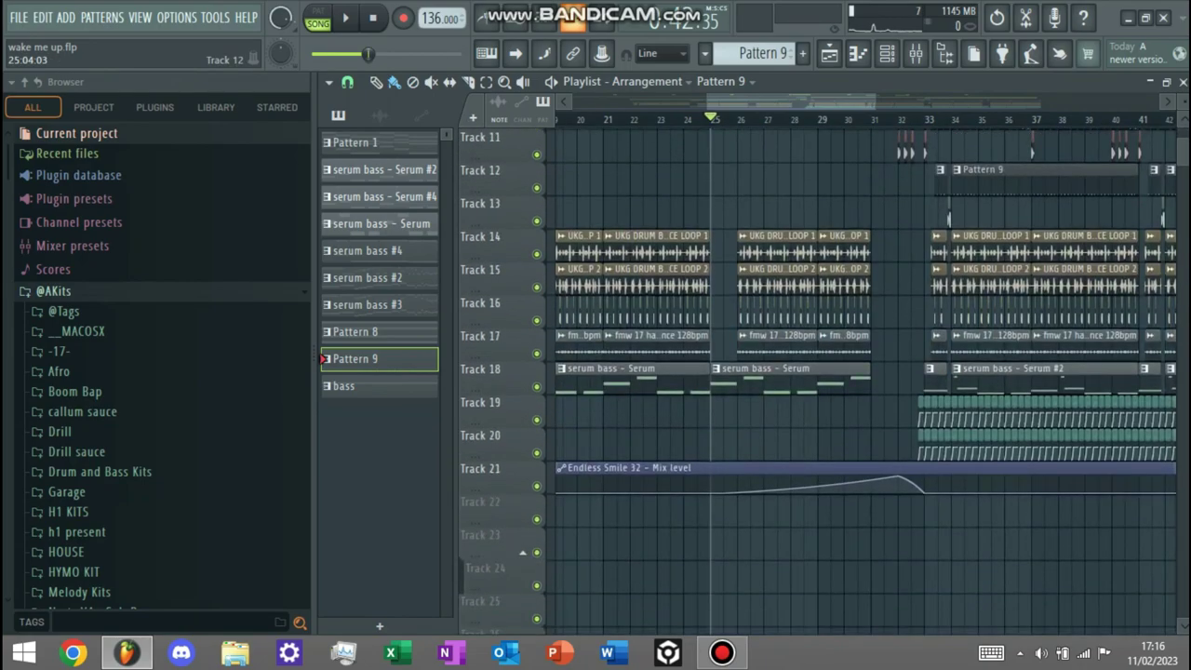
Step: Play the full build-up from bar 25 to about bar 31 and stop
key("space")
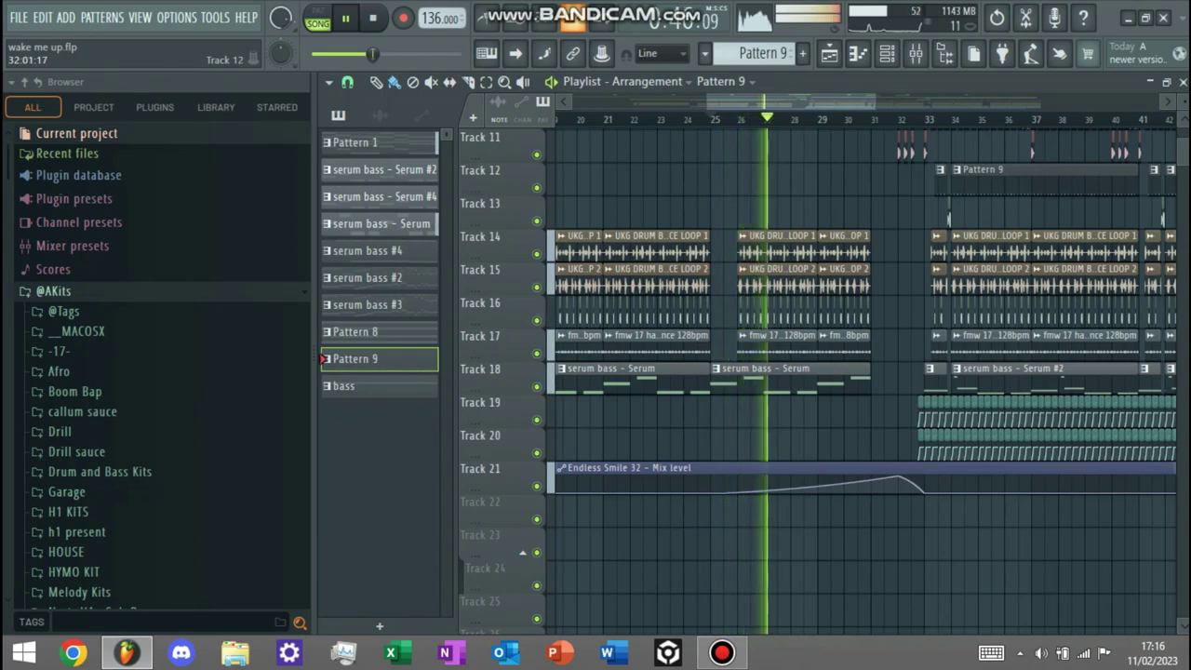
scroll(865, 372, "right", 4)
scroll(865, 372, "up", 1)
scroll(865, 372, "up", 3)
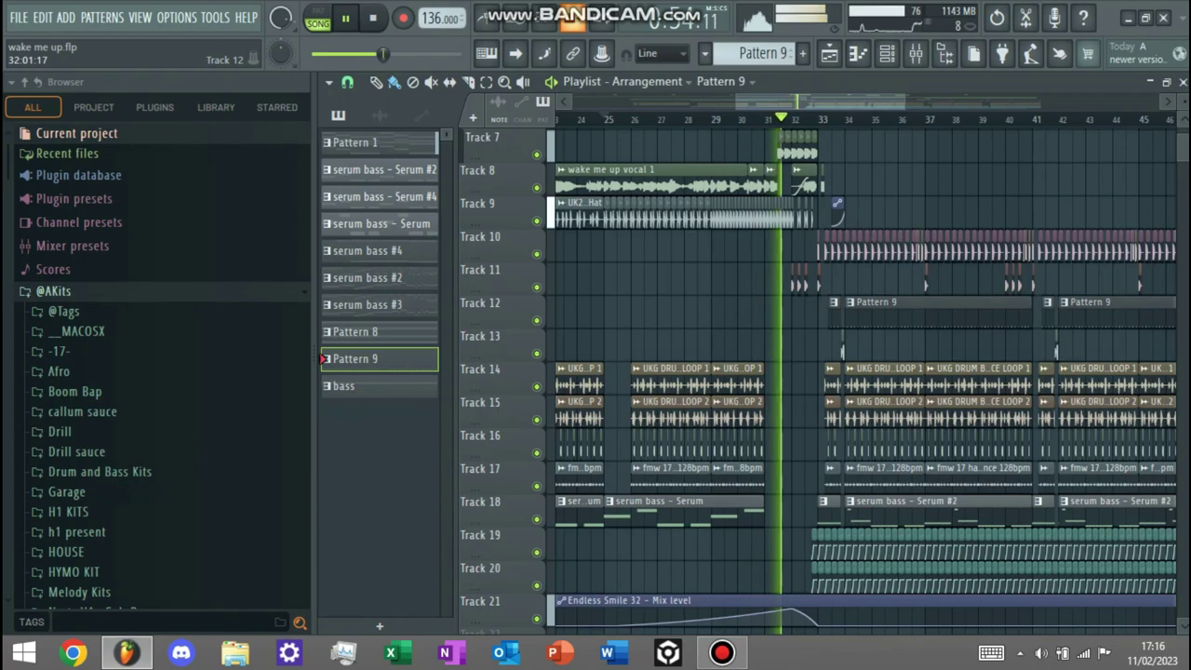
key("space")
Step: Pick the serum bass - Serum #2 pattern, select bars 33 to 41 in the playlist and solo Track 18
scroll(862, 377, "up", 4)
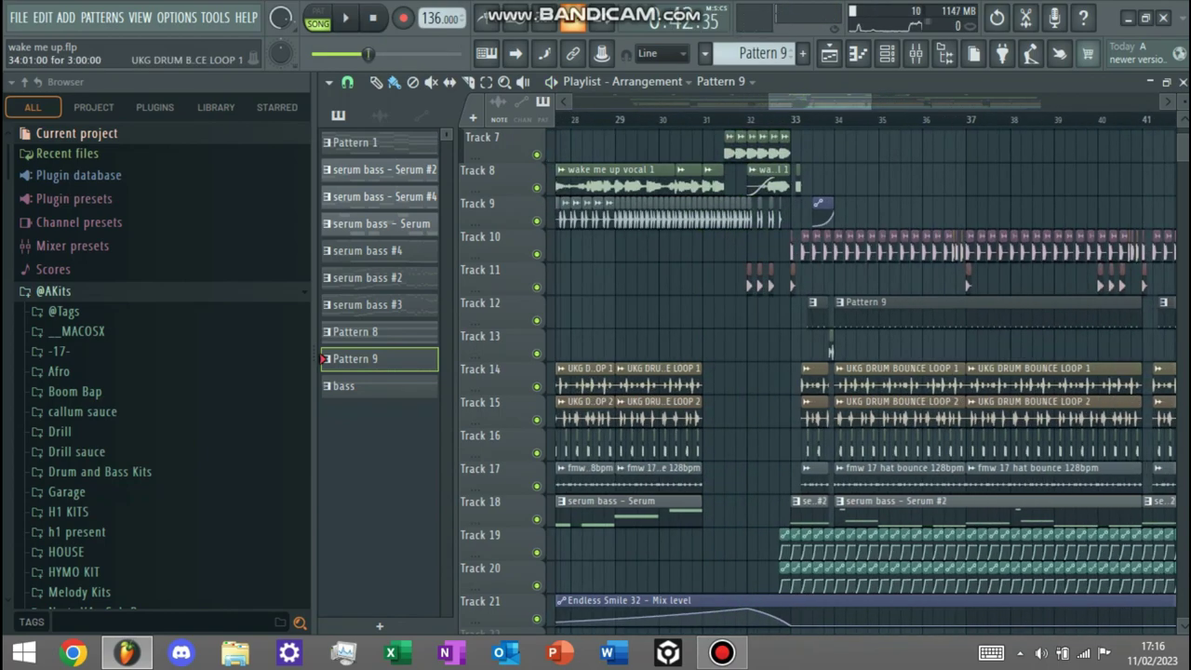
left_click(839, 512)
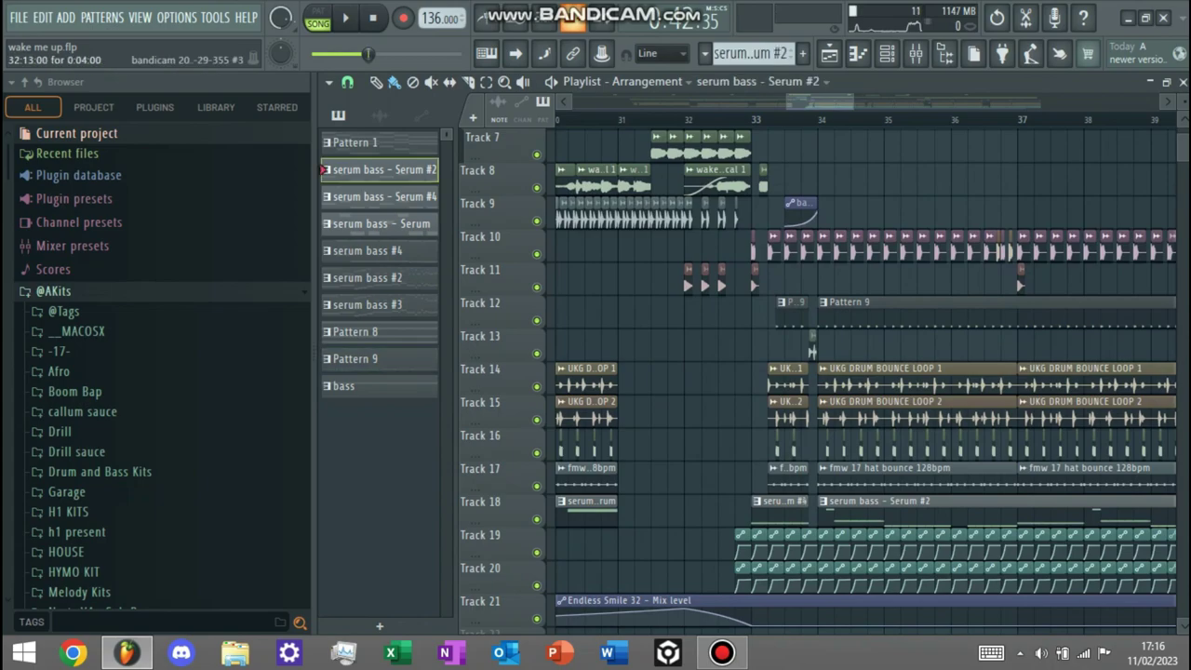
left_click_drag(752, 120, 1150, 120)
right_click(536, 518)
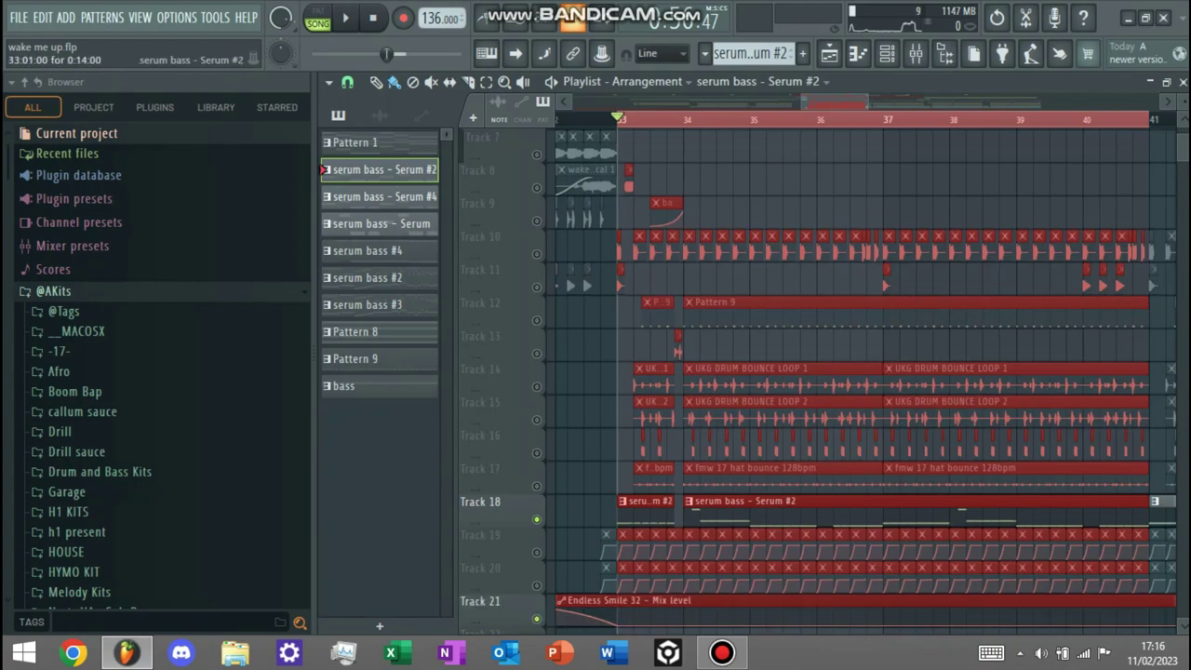
Step: Delete the short bass clip at bar 33 on Track 18 and extend the following serum bass - Serum #2 clip back to bar 33
right_click(646, 501)
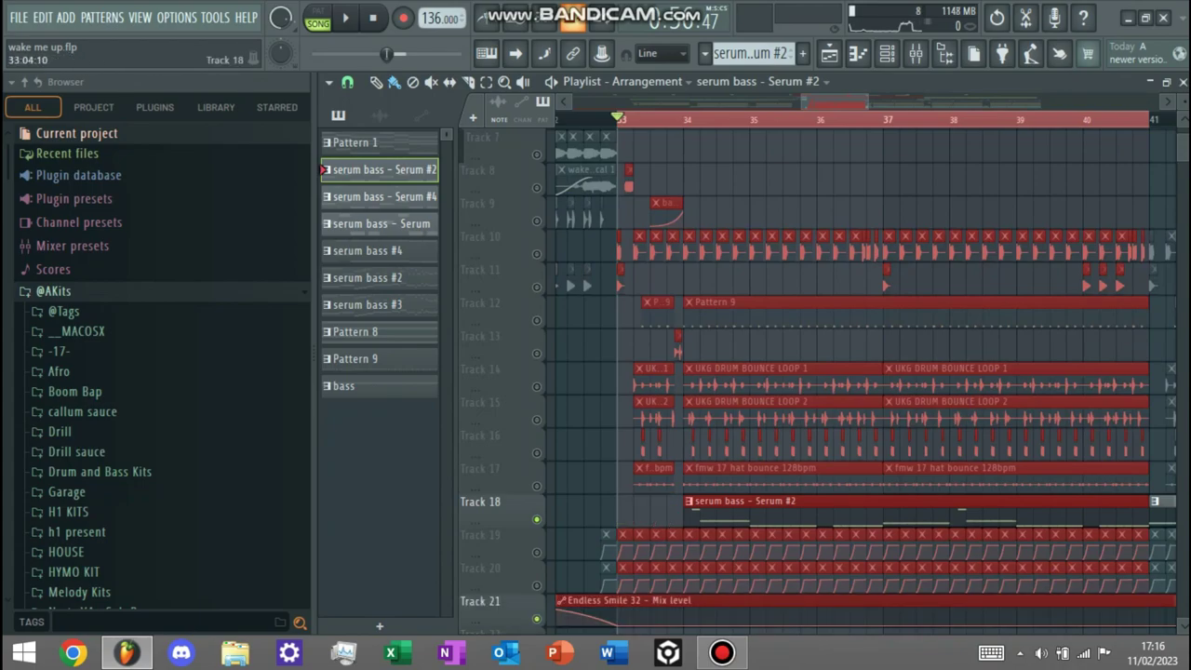
left_click(626, 502, "ctrl")
left_click_drag(685, 510, 617, 510)
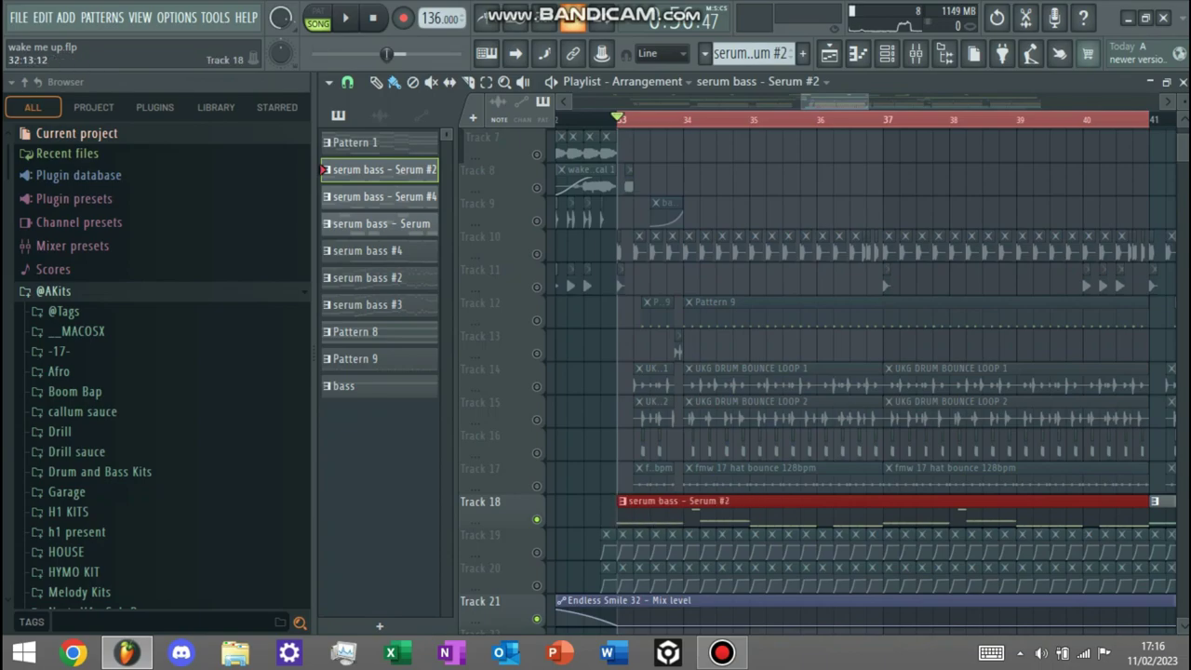
Step: Show the Serum #2 channel's notes in the piano roll and play them briefly
left_click(886, 54)
scroll(813, 198, "up", 1)
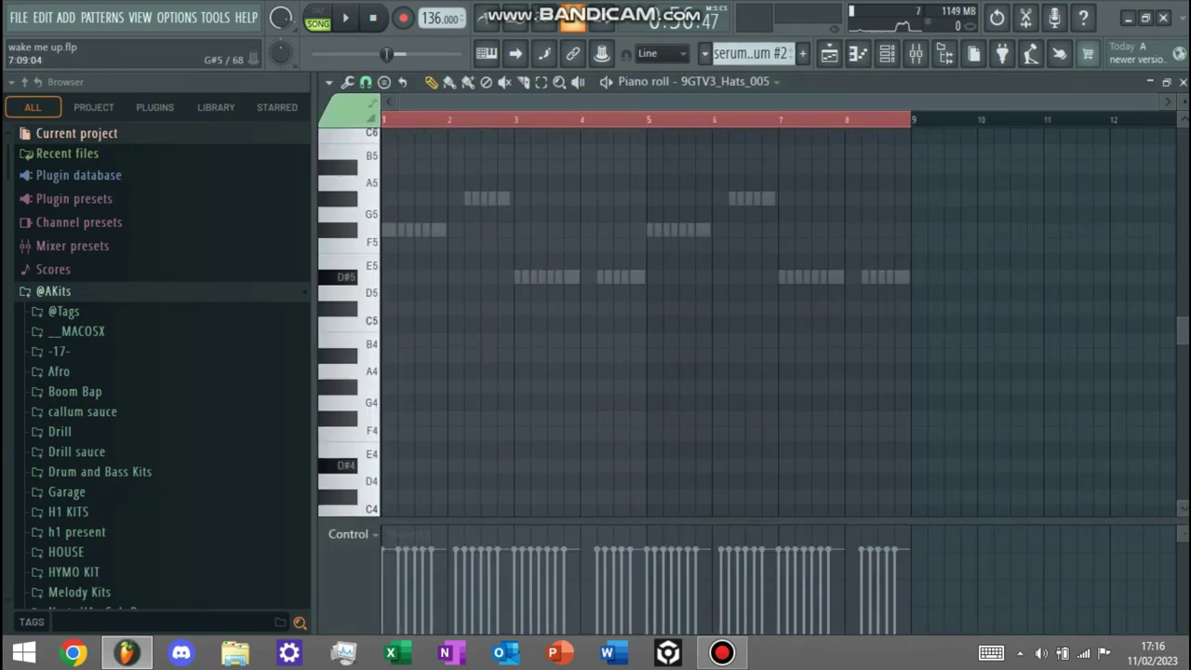
left_click(725, 82)
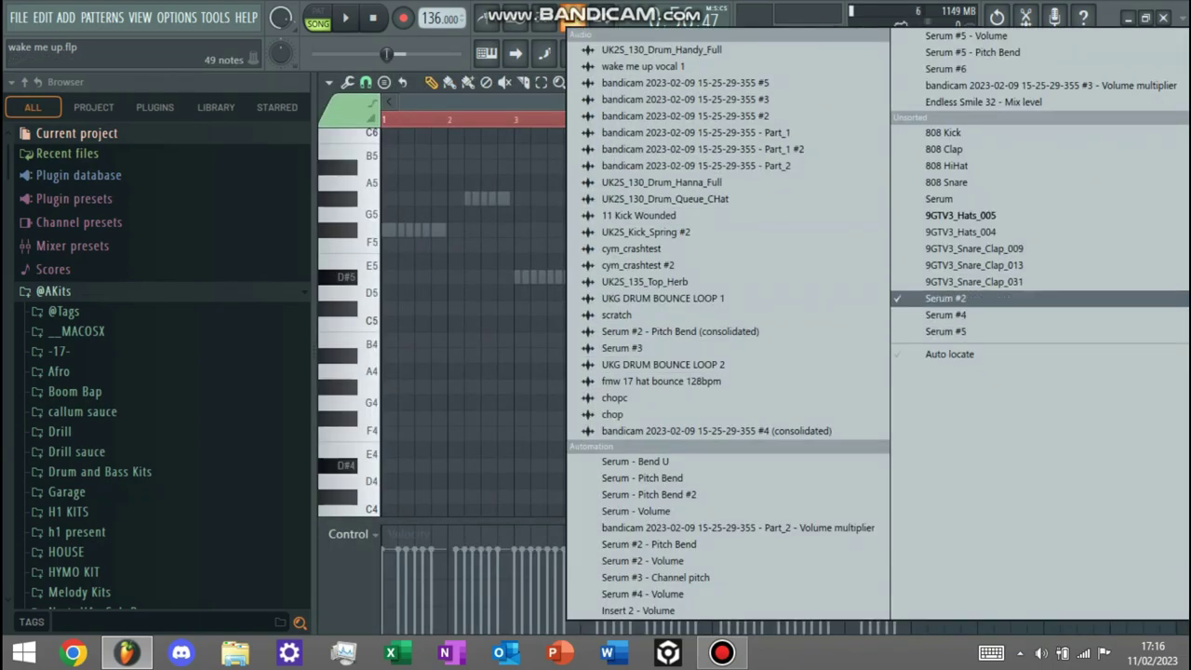
left_click(954, 298)
key("space")
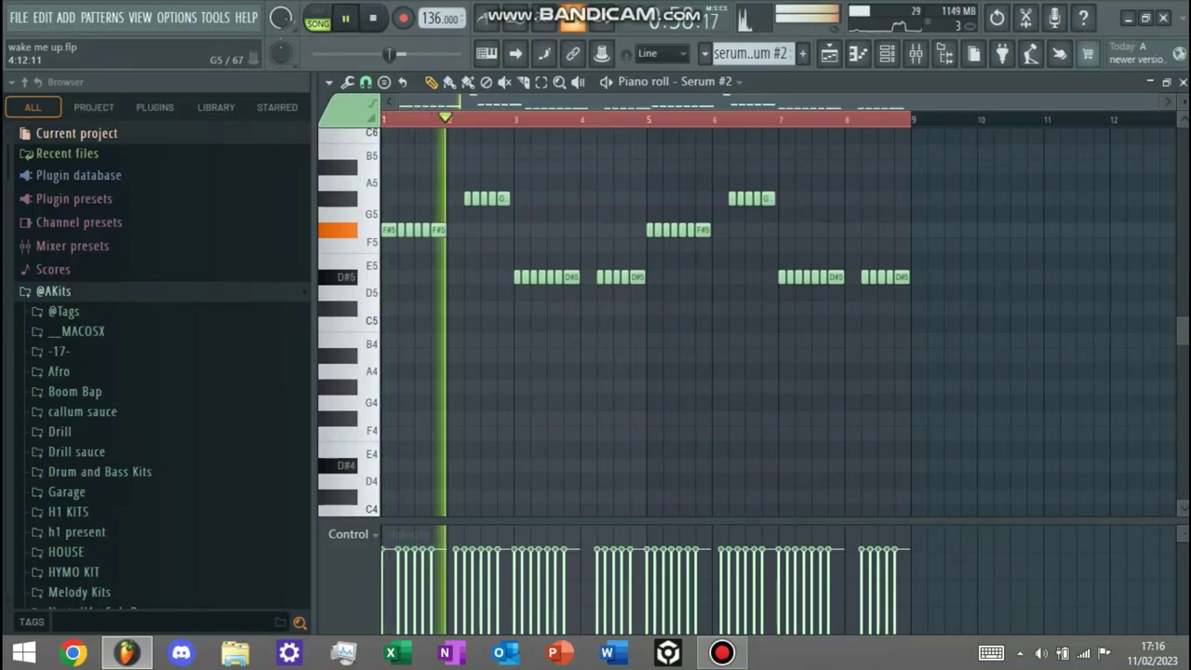
key("space")
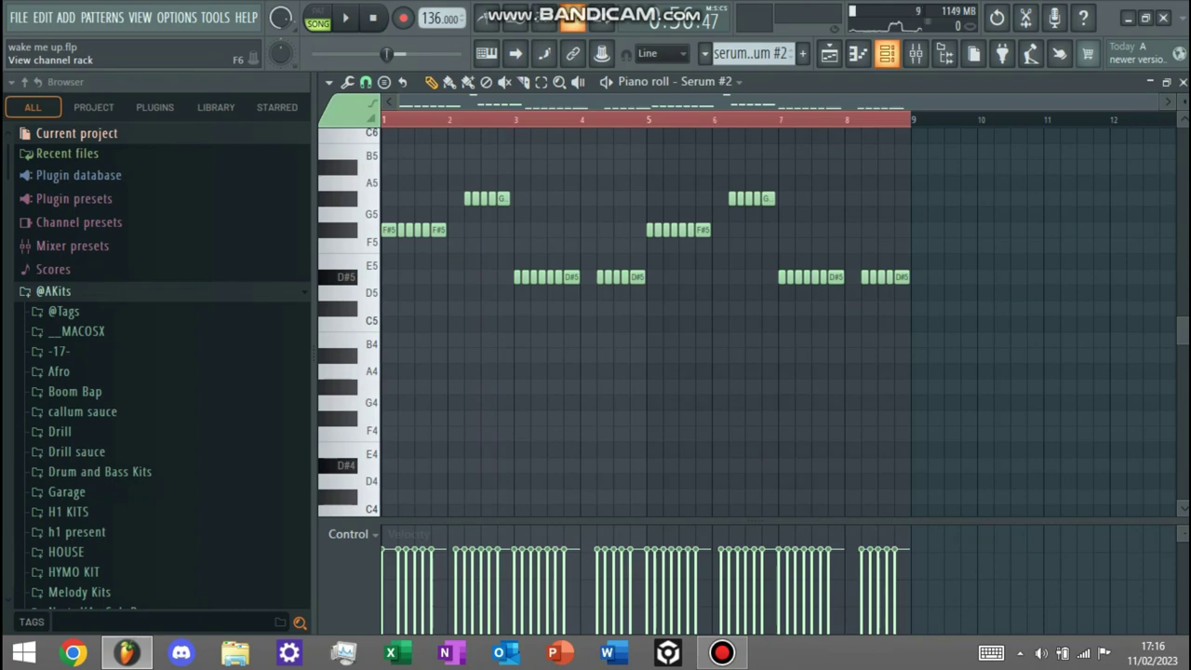
Step: View the Serum #2 synth with its fmw ukg rolling synth preset, and return to the channel's piano roll
left_click(886, 53)
left_click(335, 417)
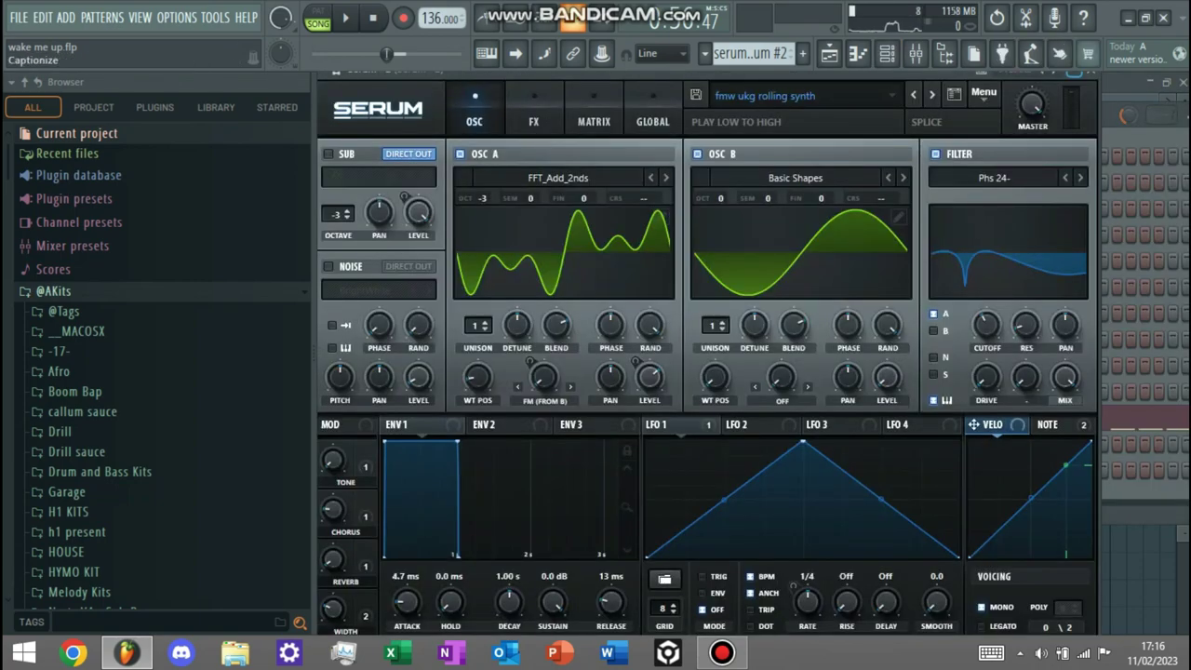
key("Escape")
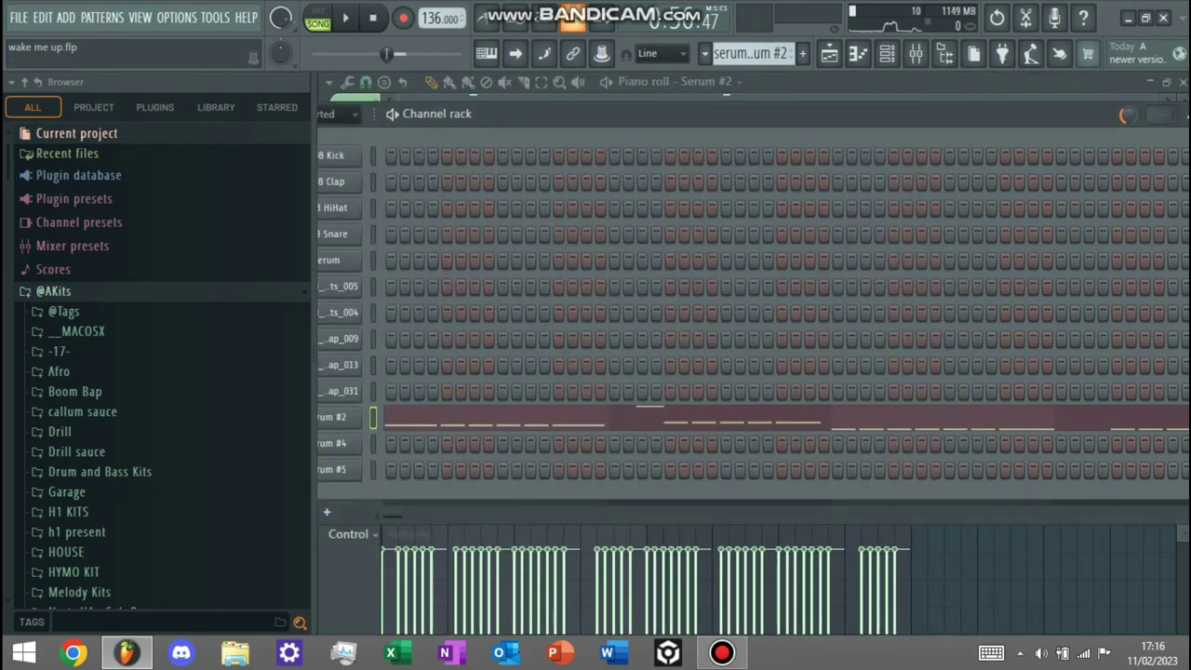
left_click(595, 418)
Step: Examine the low and high notes of the Serum #2 pattern and the effect chain on its mixer track
scroll(744, 344, "up", 3)
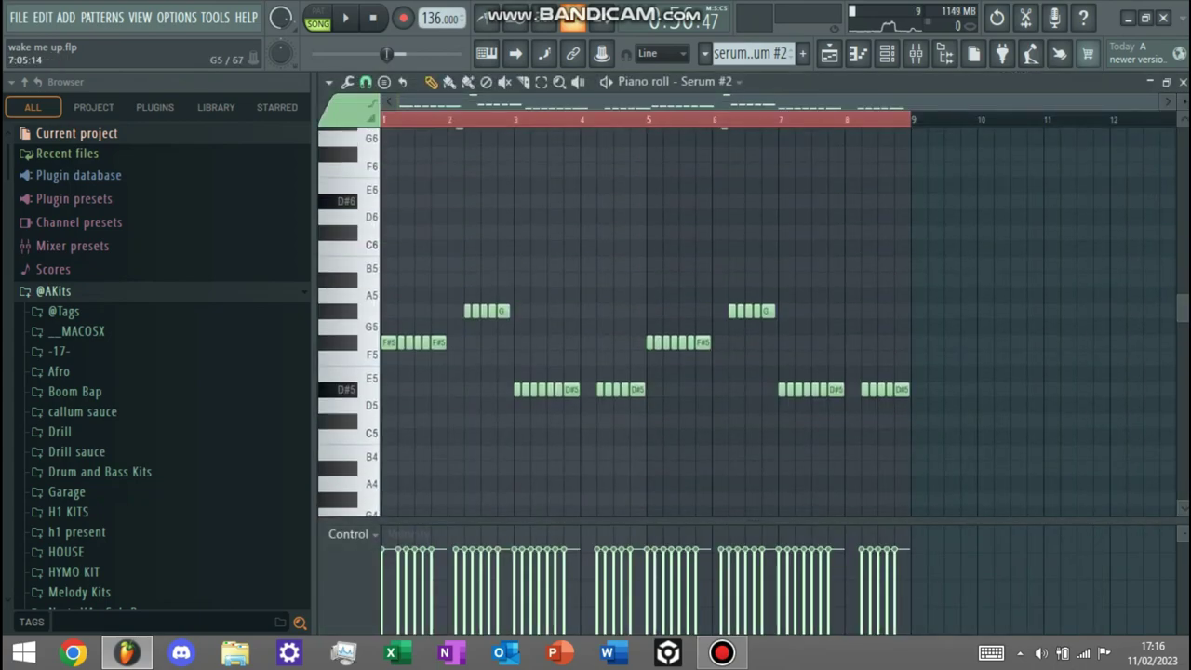
scroll(798, 335, "down", 3)
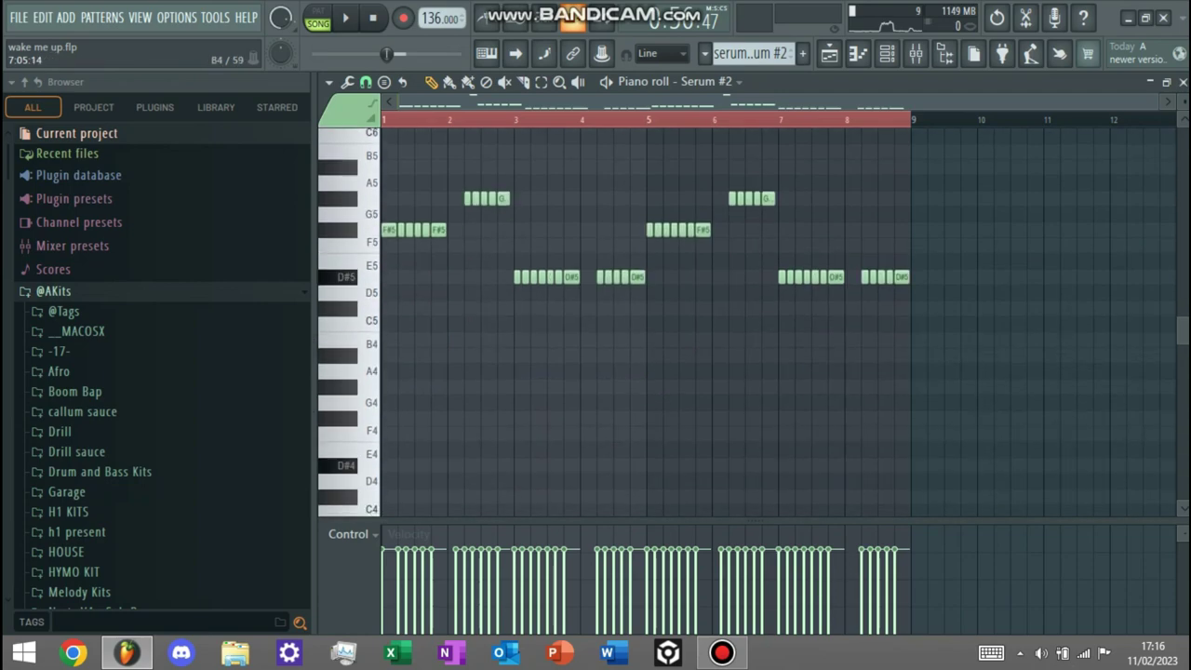
scroll(798, 335, "up", 4)
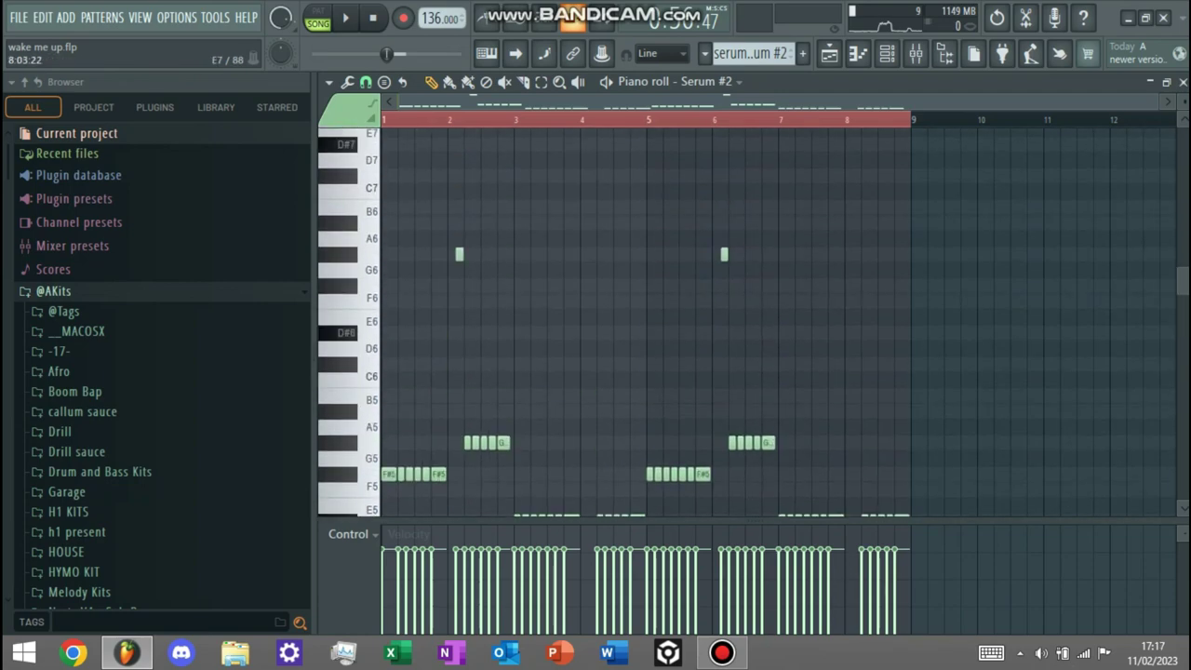
left_click(915, 53)
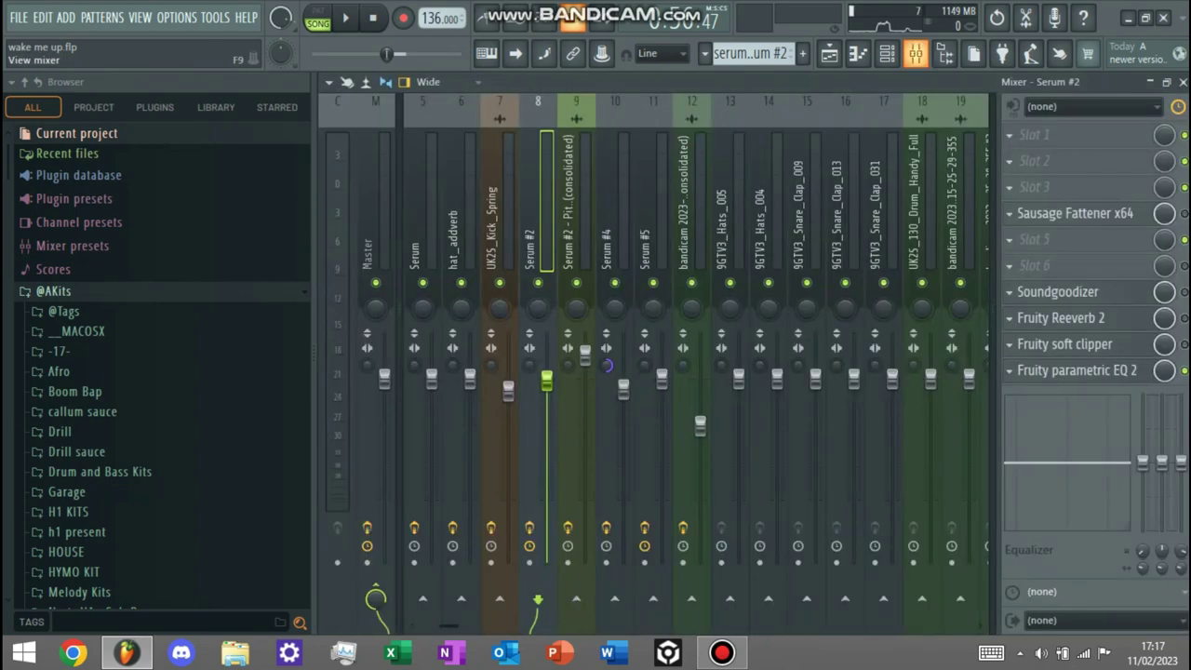
left_click(858, 53)
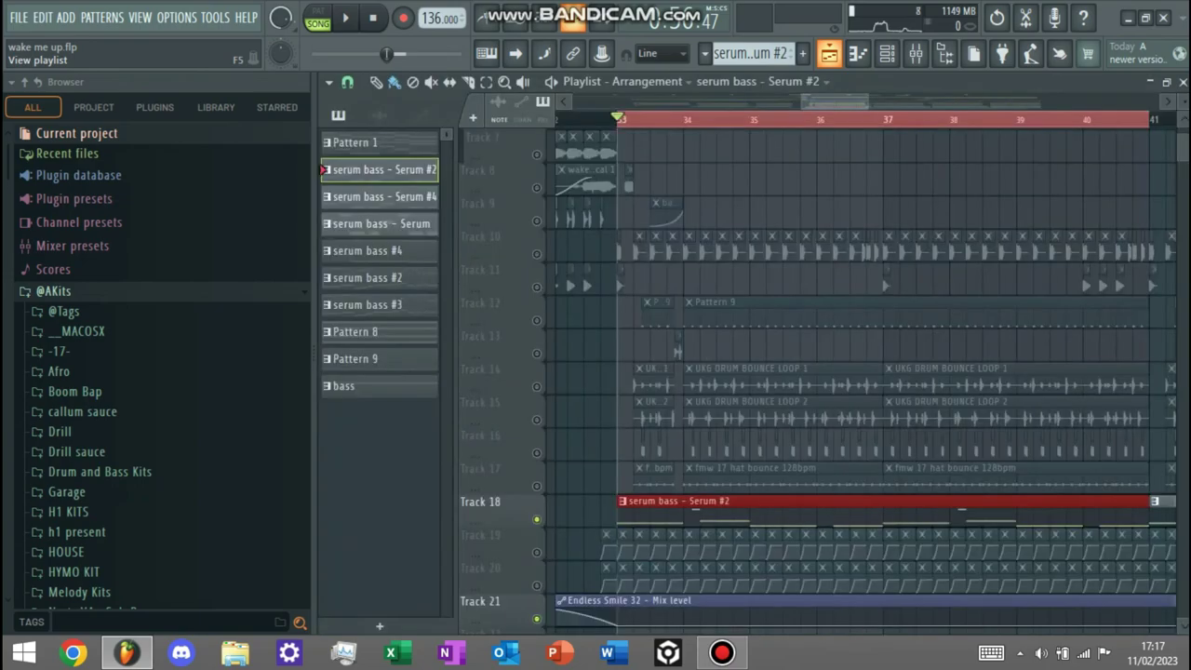
Step: Reopen the Track 18 bass clip's notes and examine the repeated F#5 notes in the first bar
scroll(733, 384, "down", 2)
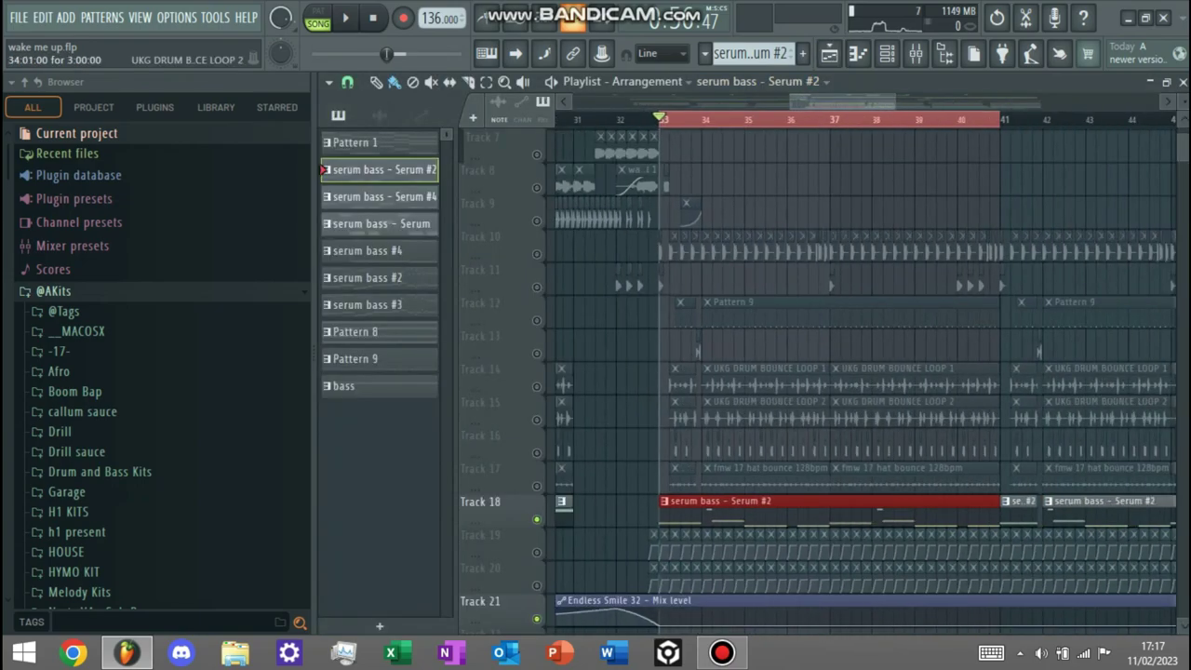
scroll(866, 381, "down", 3)
double_click(715, 348)
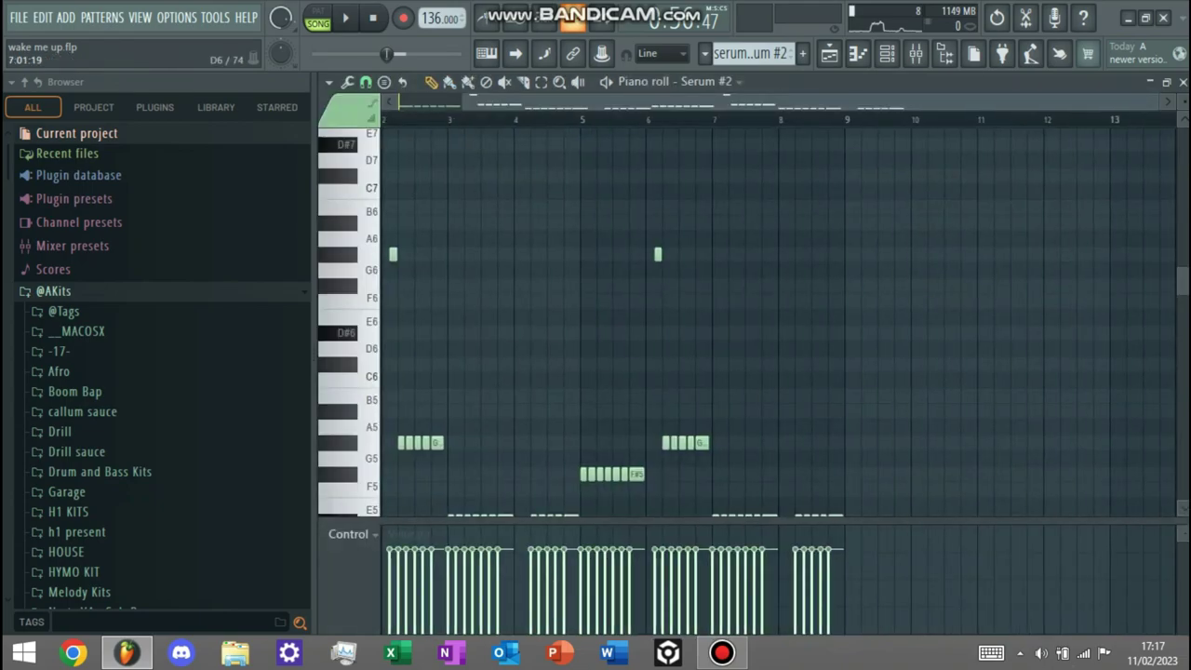
scroll(772, 325, "down", 3)
scroll(773, 326, "left", 3)
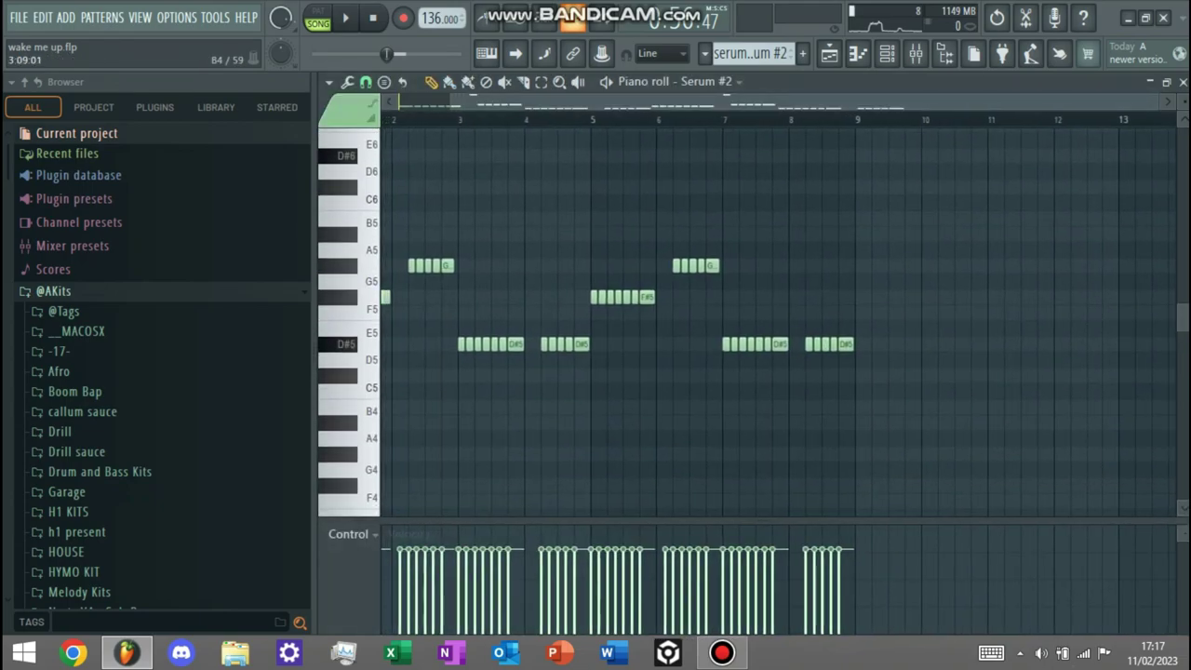
scroll(772, 326, "left", 2)
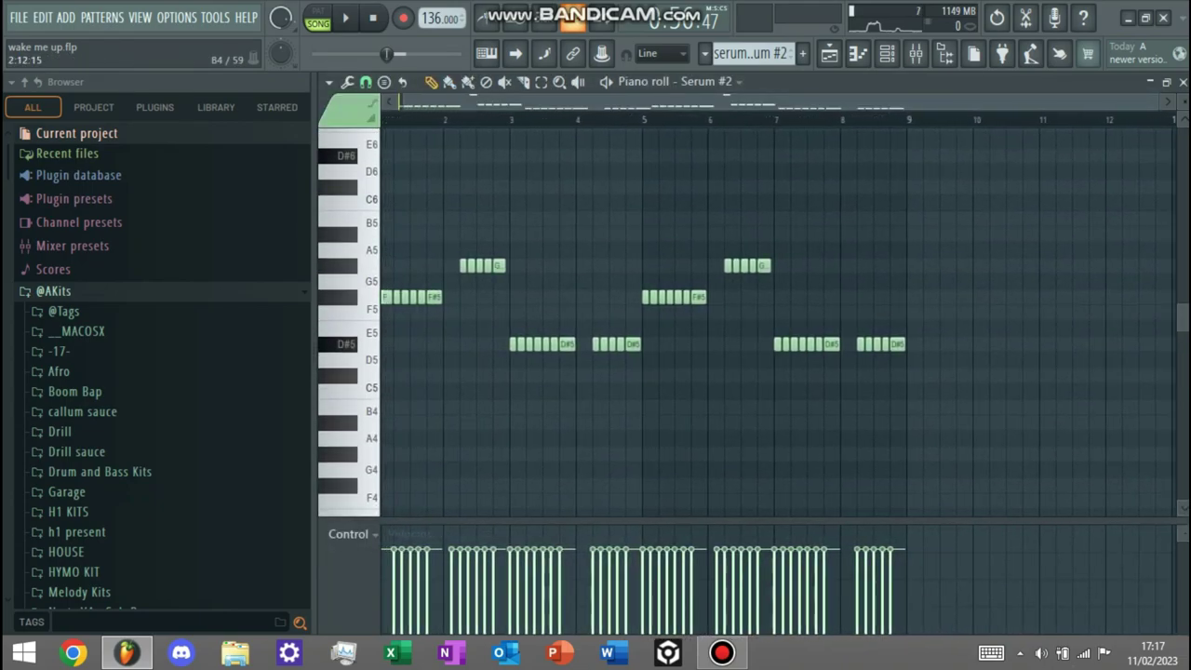
scroll(398, 328, "up", 6)
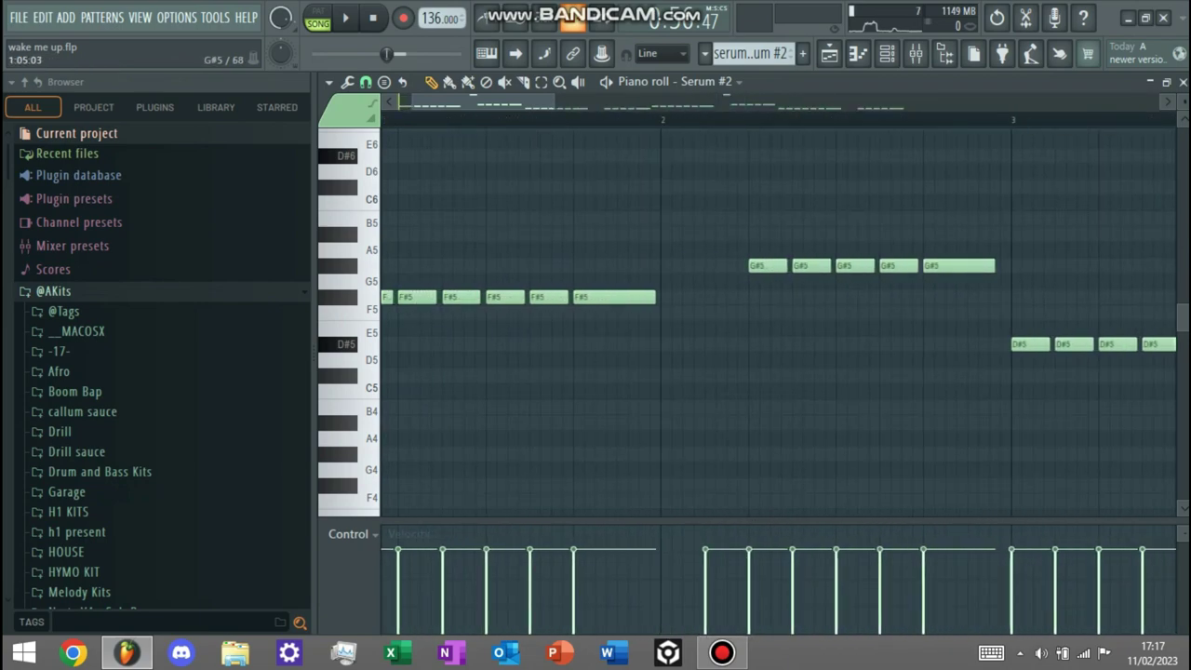
left_click_drag(431, 274, 417, 320)
left_click_drag(501, 256, 492, 307)
left_click_drag(609, 211, 586, 306)
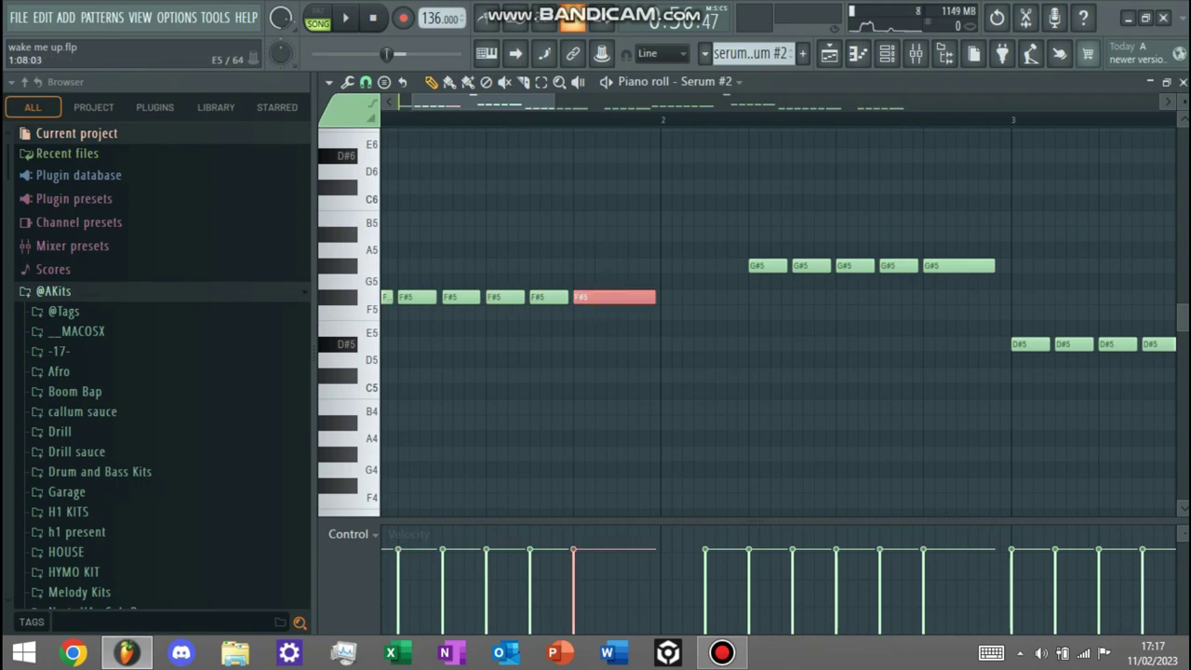
Step: Examine the high G#6 note in bar 2 of the bass pattern and play the pattern to hear it
scroll(632, 333, "down", 3)
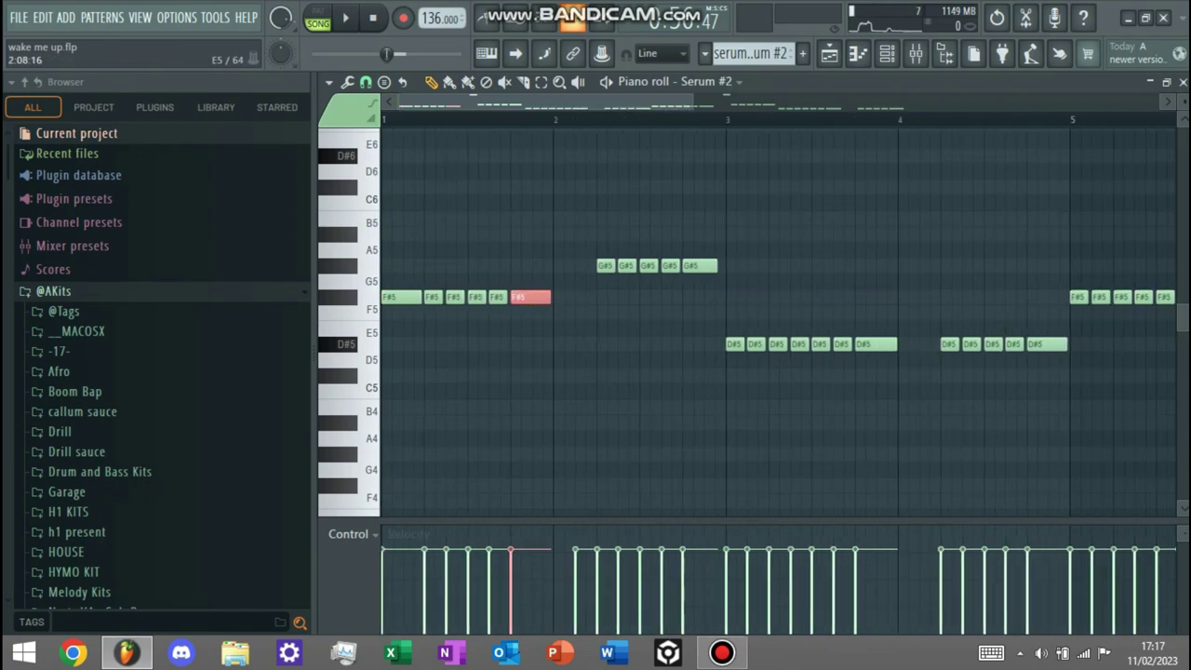
scroll(633, 332, "up", 6)
scroll(747, 323, "down", 3)
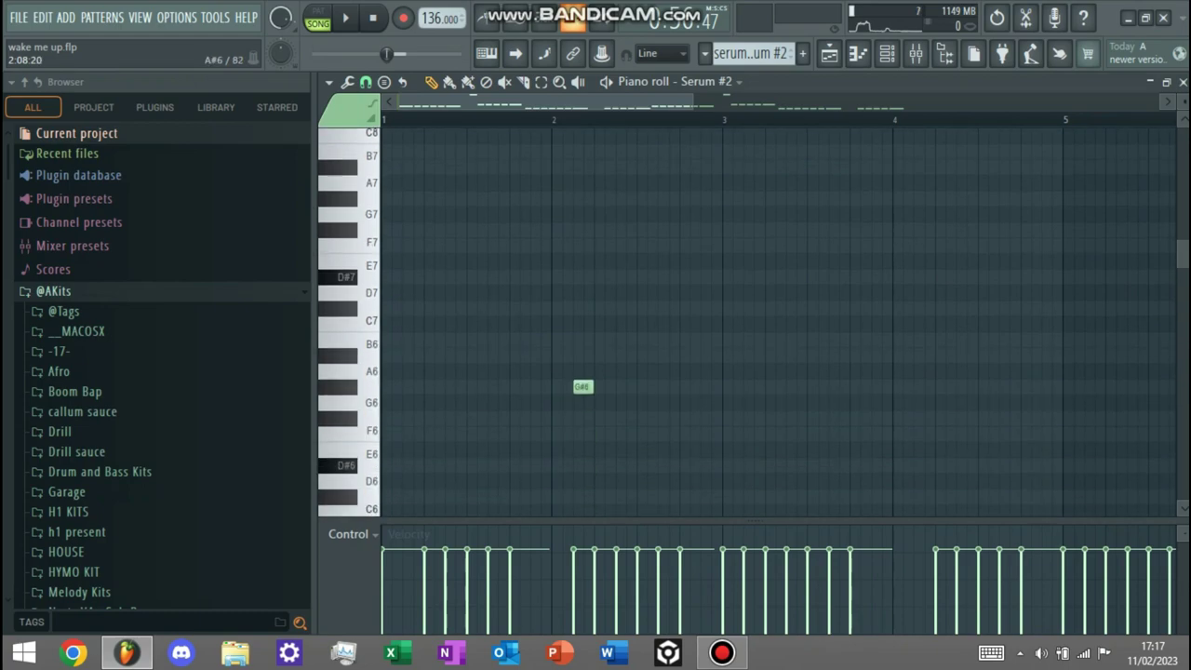
key("space")
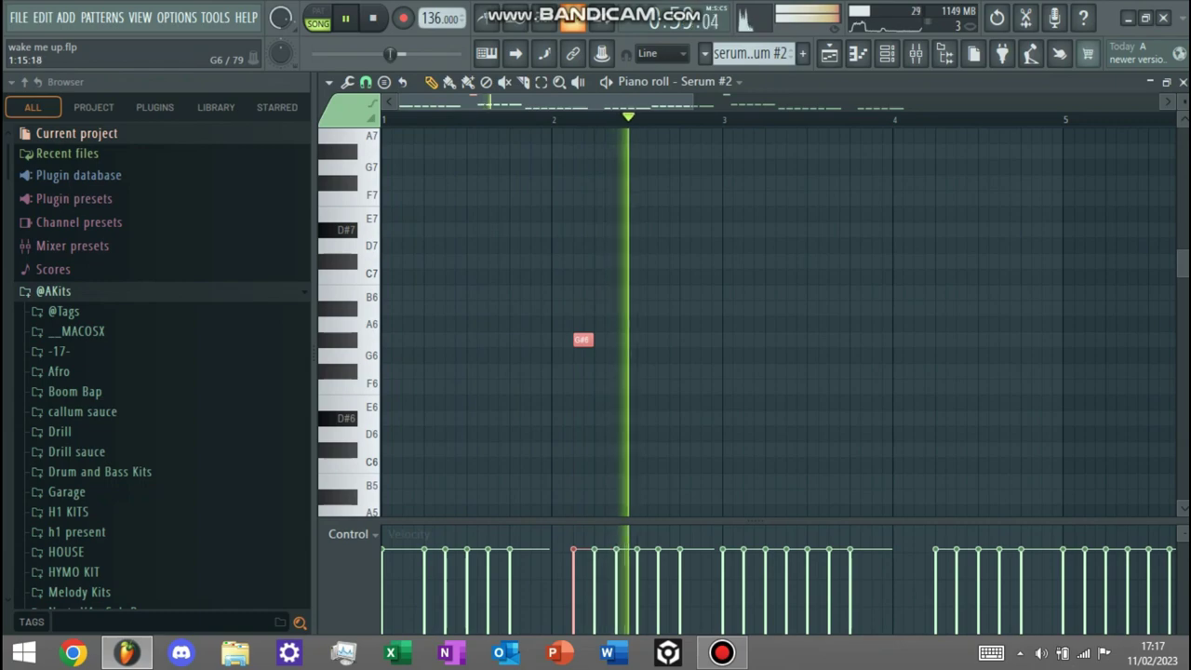
Step: Stop playback, examine the whole Serum #2 note pattern across its eight bars, and return to the playlist
key("space")
scroll(693, 354, "down", 2)
scroll(694, 355, "down", 4)
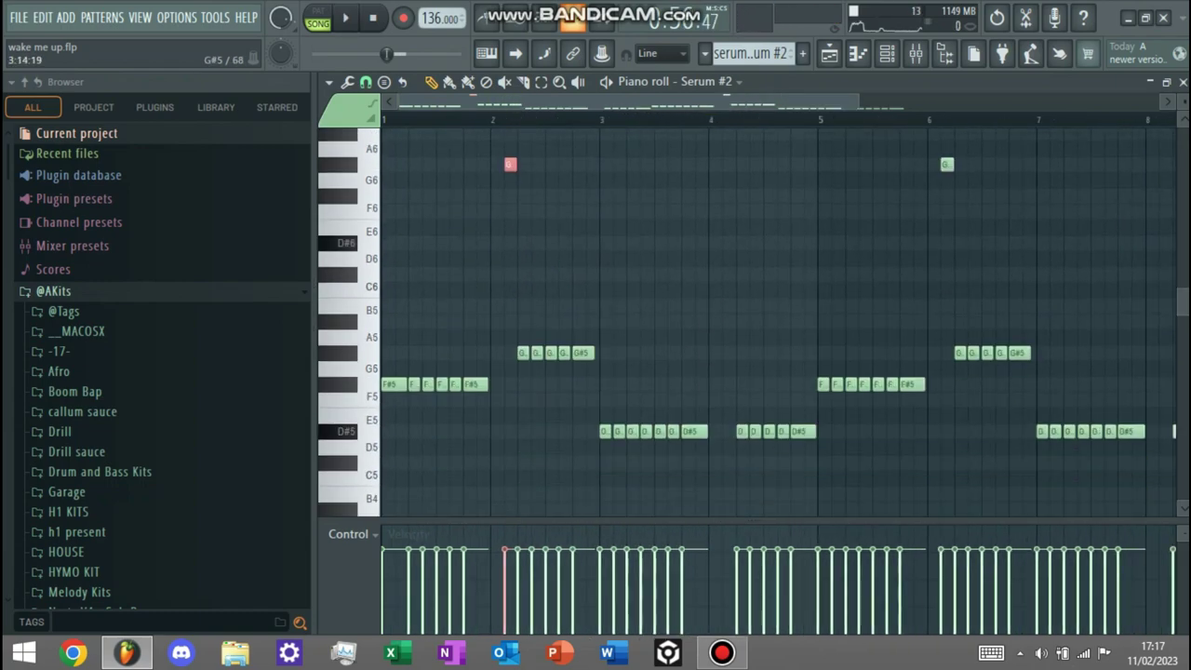
scroll(694, 353, "down", 2)
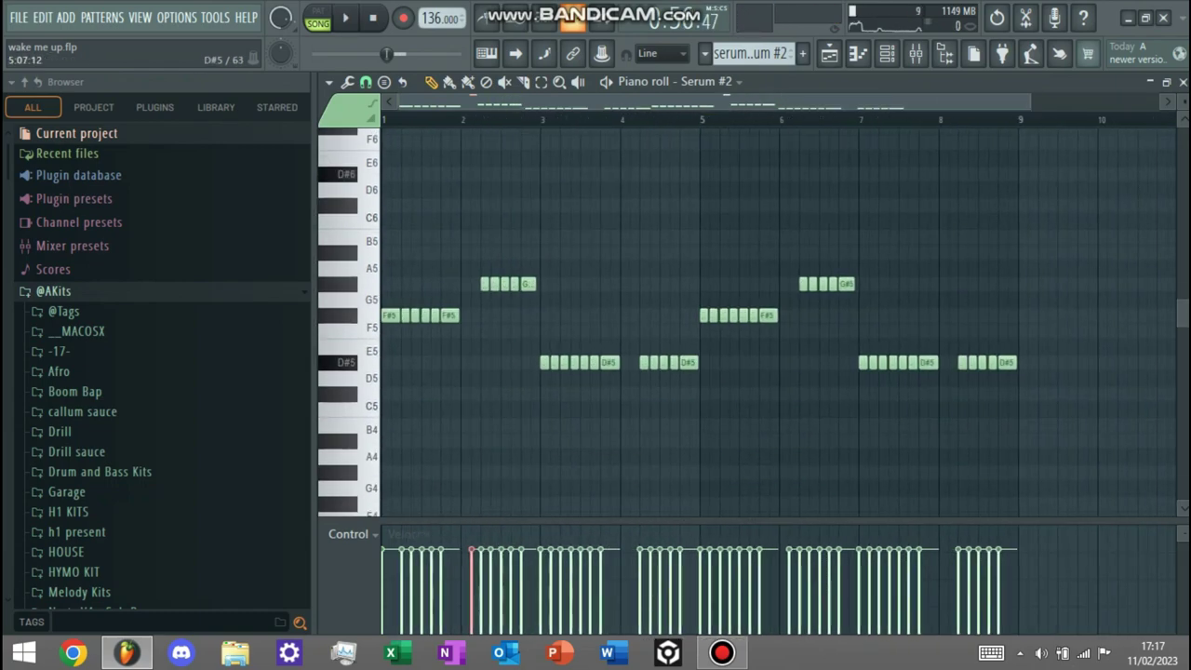
scroll(695, 352, "down", 1)
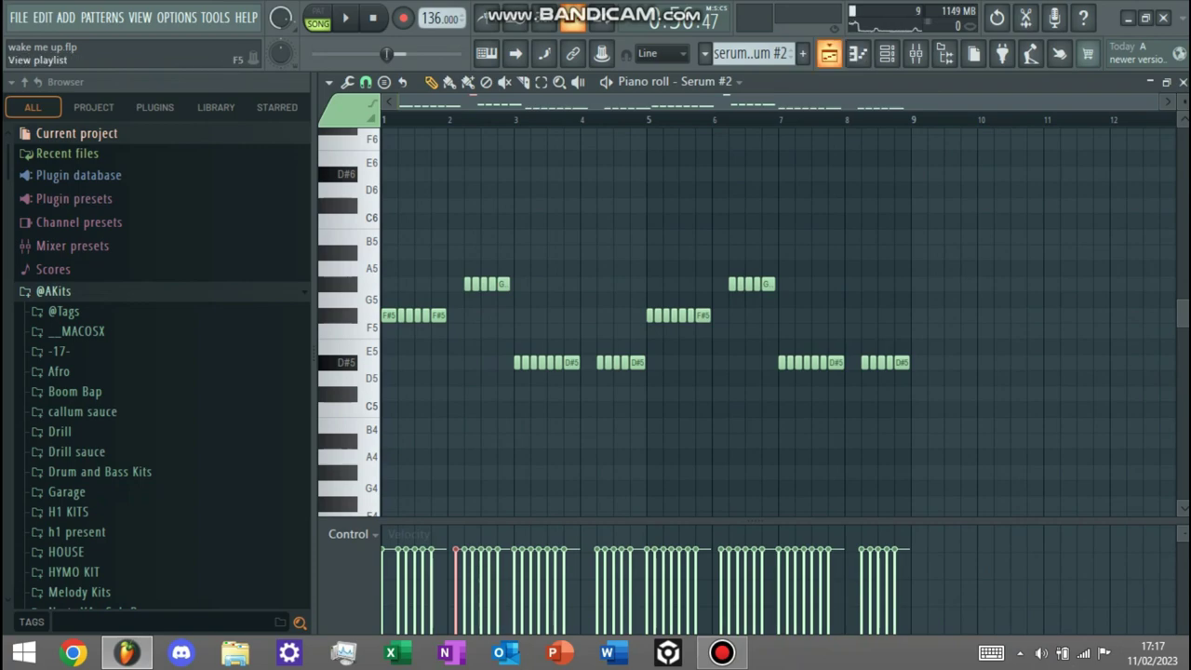
left_click(828, 53)
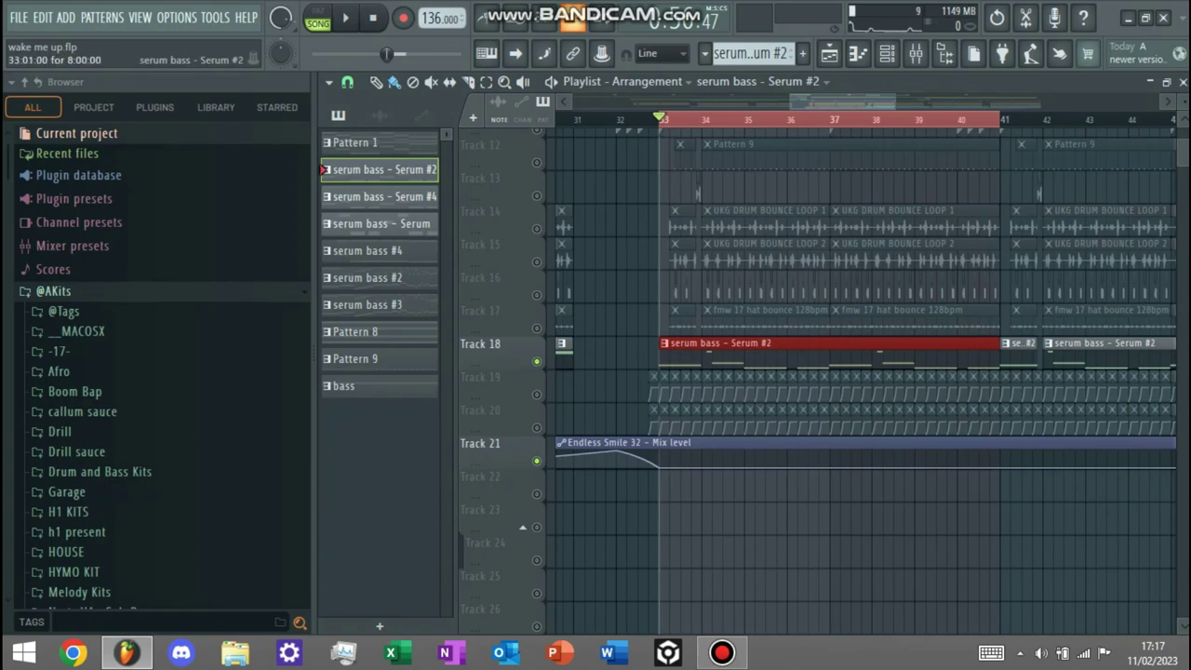
Step: Clear the bar 33 to 41 selection and unsolo Track 18 so every playlist track is active
left_click(642, 361, "ctrl")
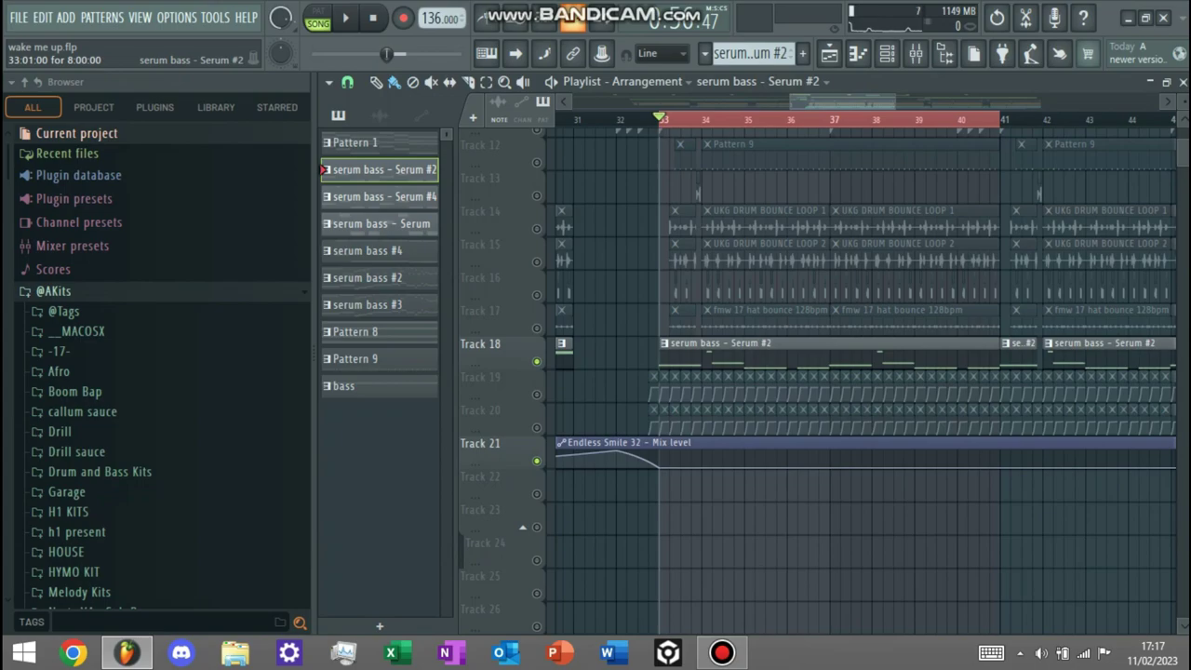
scroll(698, 357, "up", 3)
key("c")
left_click_drag(710, 344, 709, 365)
scroll(728, 357, "down", 5)
right_click(537, 361)
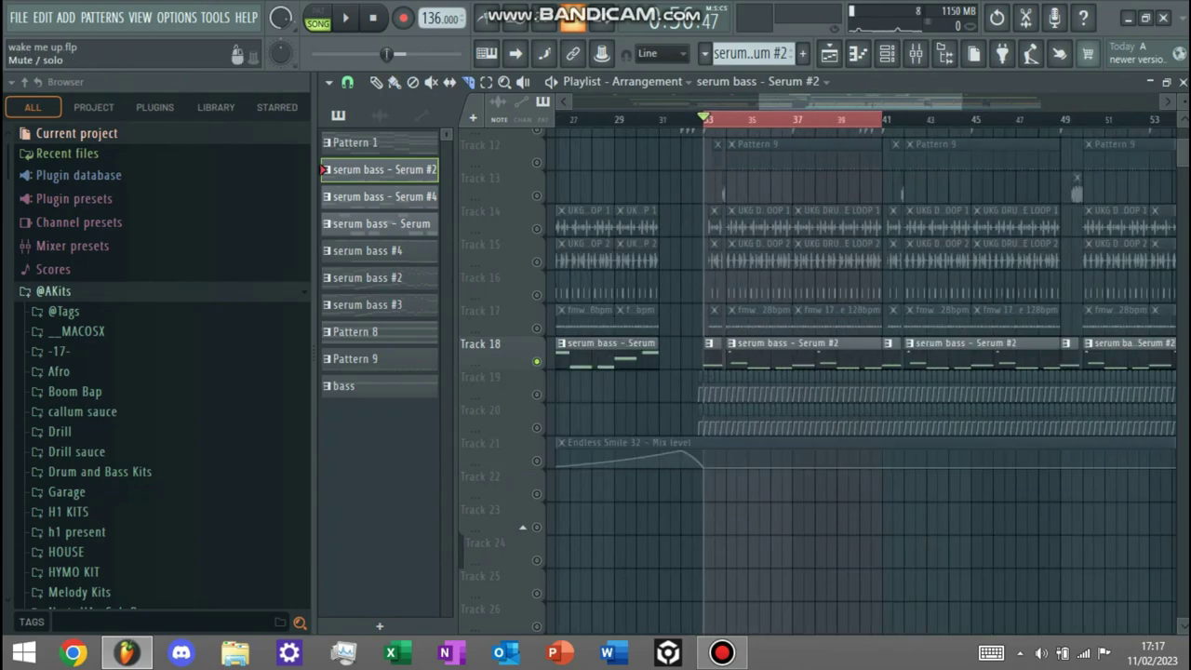
right_click(537, 362)
Step: Play the full arrangement from bar 31 into the drop to hear the bass with the drums, and stop playback
left_click(666, 119)
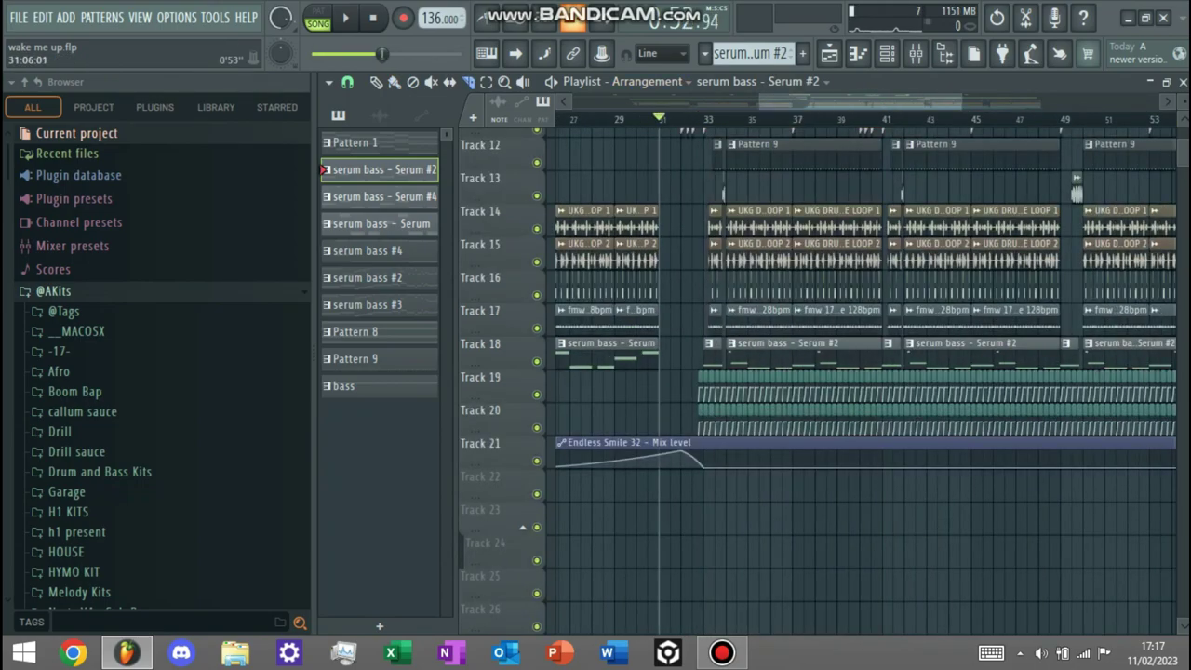
key("space")
scroll(778, 326, "up", 1)
scroll(865, 381, "up", 1)
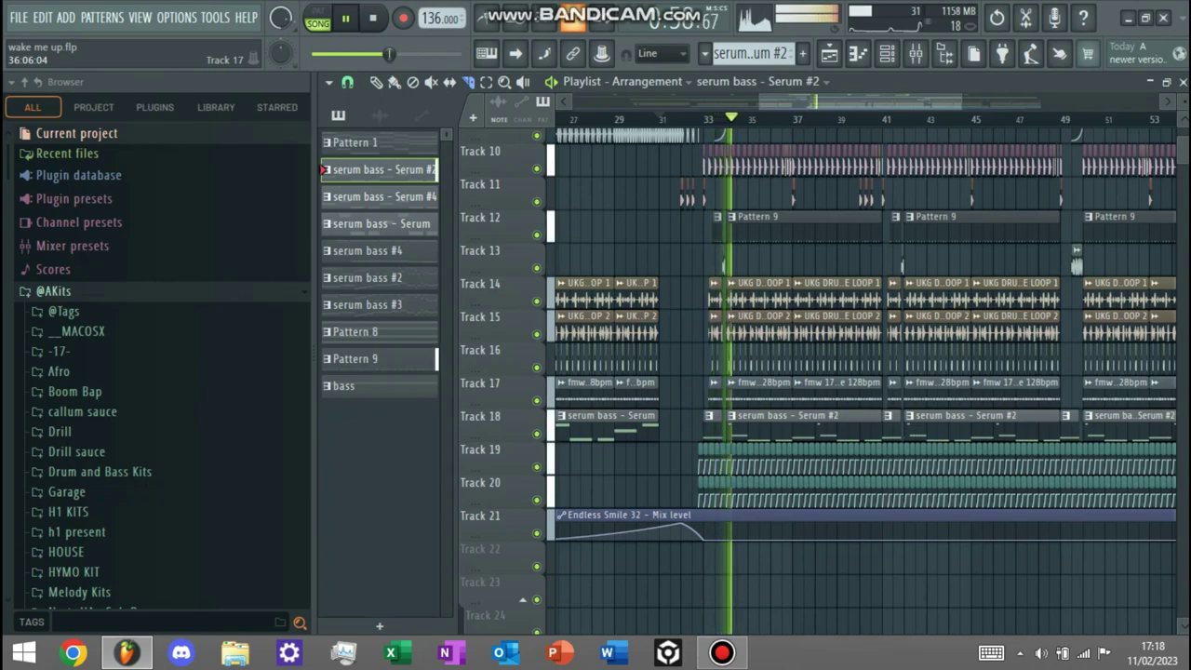
scroll(866, 381, "right", 1)
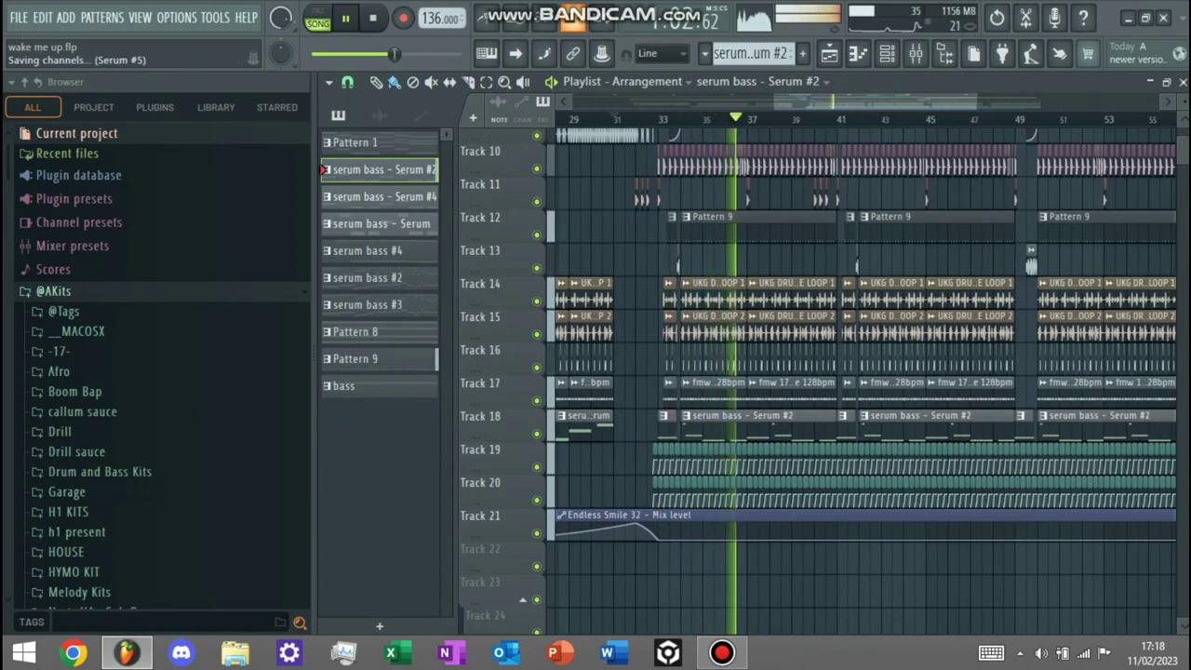
key("space")
Step: Solo the kick on Track 10 and keep the Endless Smile automation on Track 21 active
scroll(865, 317, "up", 2)
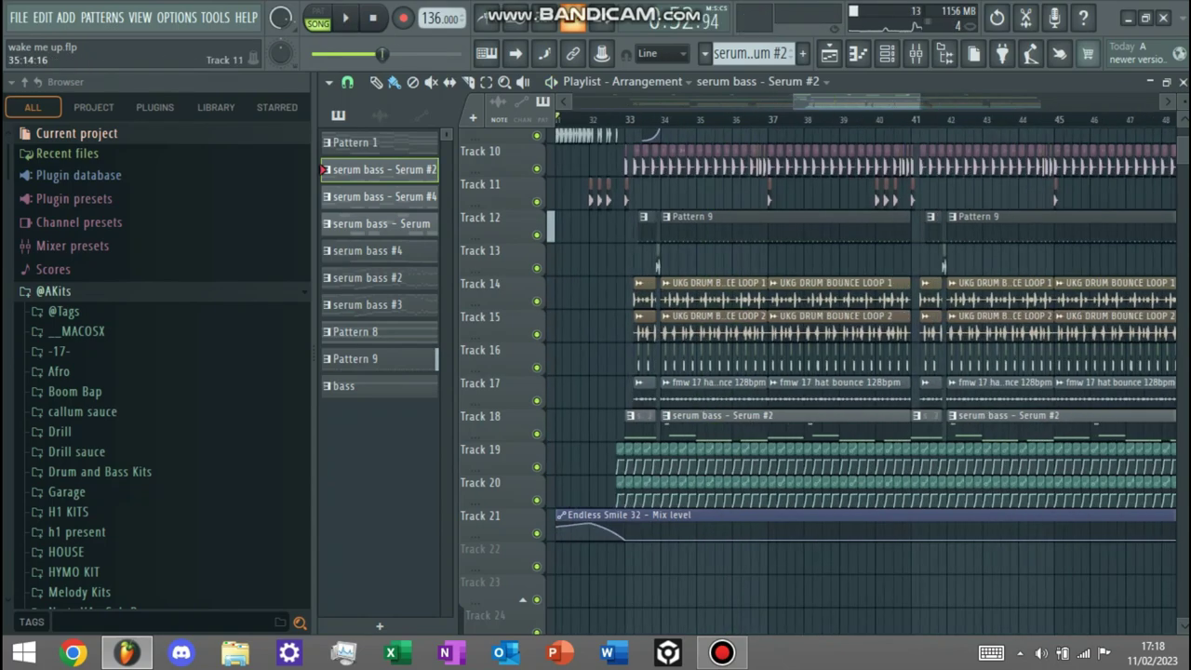
right_click(536, 168)
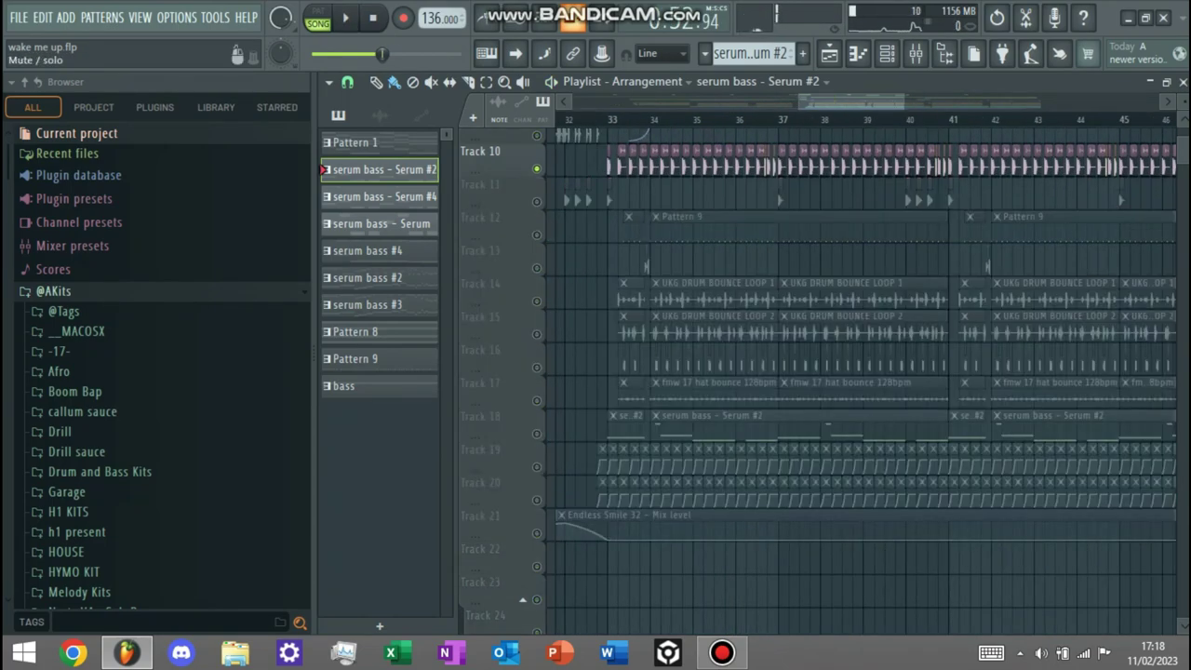
left_click(535, 533)
scroll(656, 242, "up", 1)
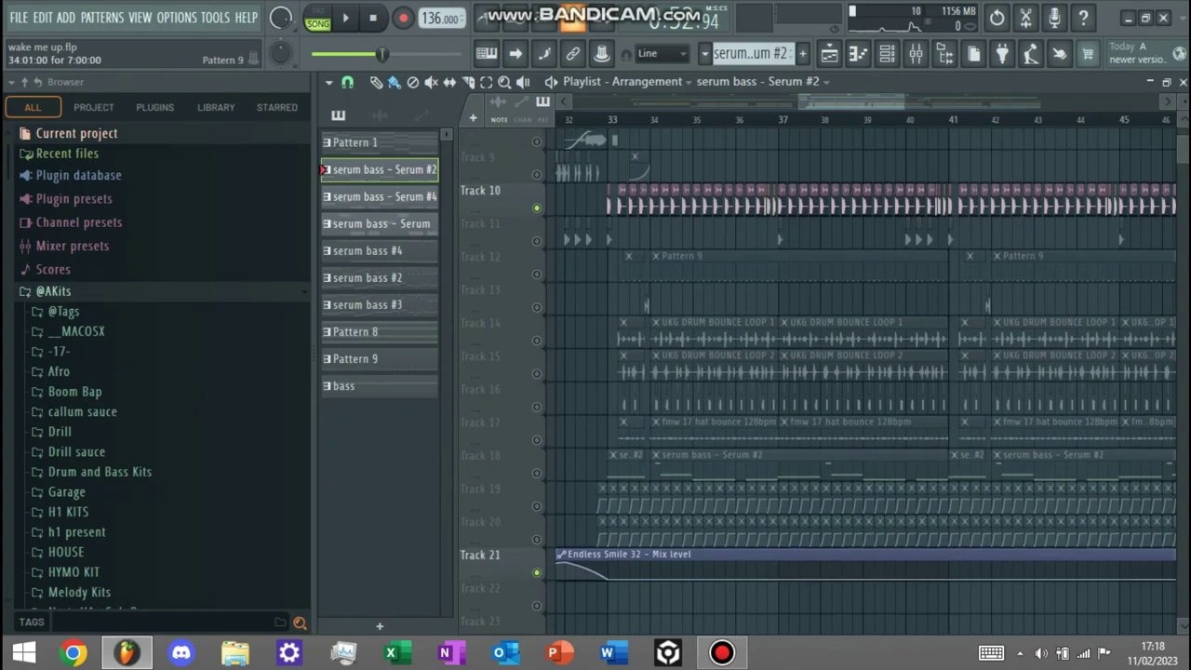
Step: Examine the kick clips and the small fill before bar 37, and play them from bar 36
left_click(612, 119)
scroll(738, 119, "up", 4)
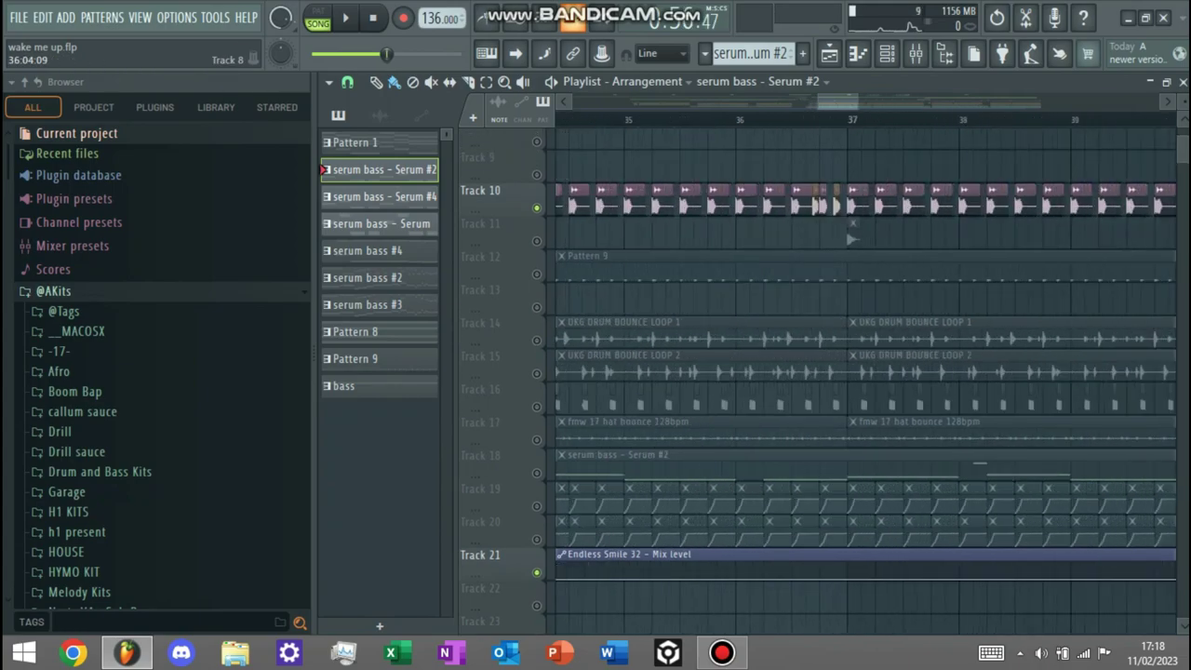
scroll(851, 234, "up", 2)
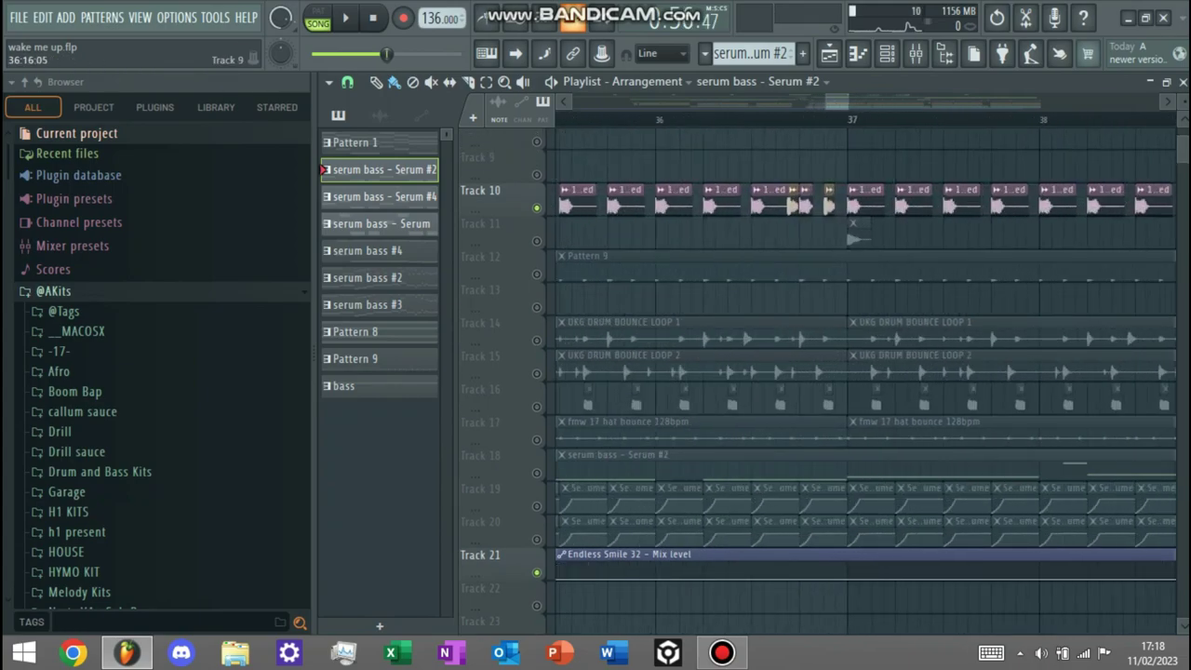
left_click(657, 119)
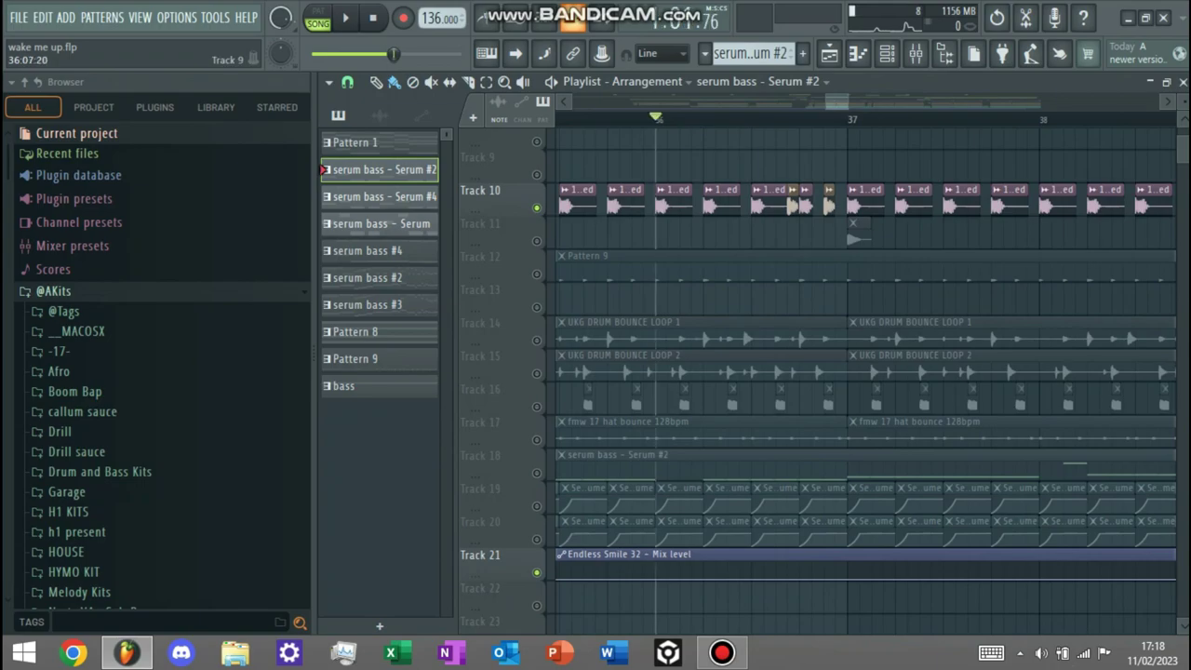
scroll(755, 279, "down", 3)
key("space")
scroll(754, 279, "up", 3)
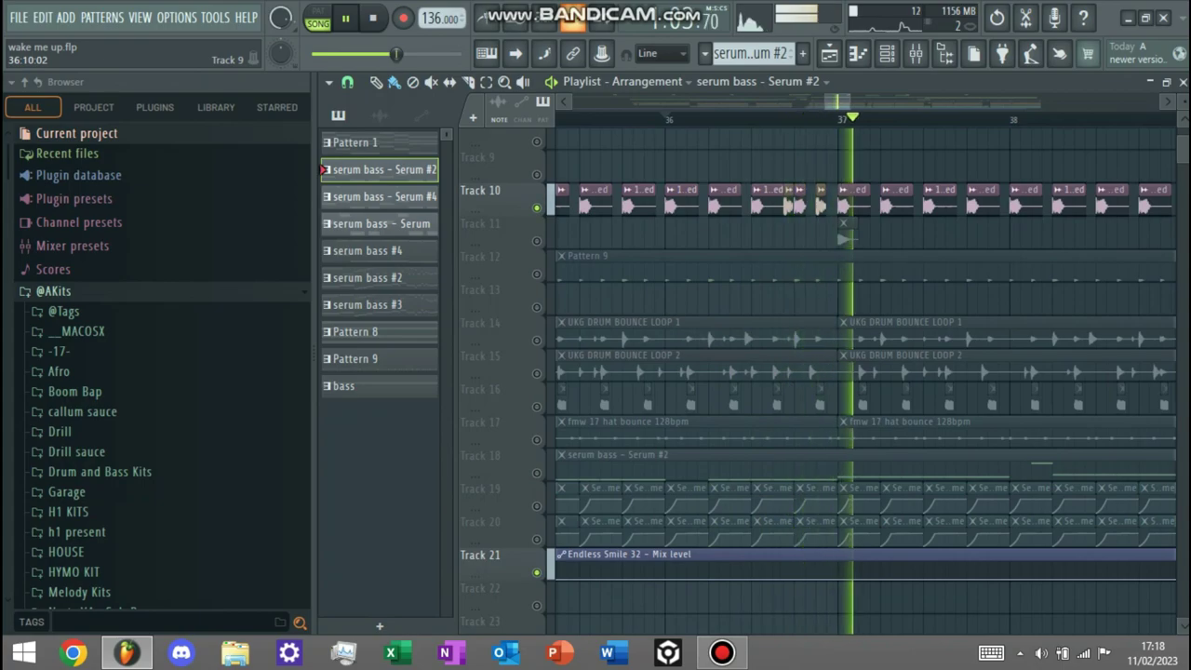
key("space")
Step: Unmute the volume automation on Tracks 19 and 20 and select three of the clips on each track around bar 36
scroll(754, 279, "down", 5)
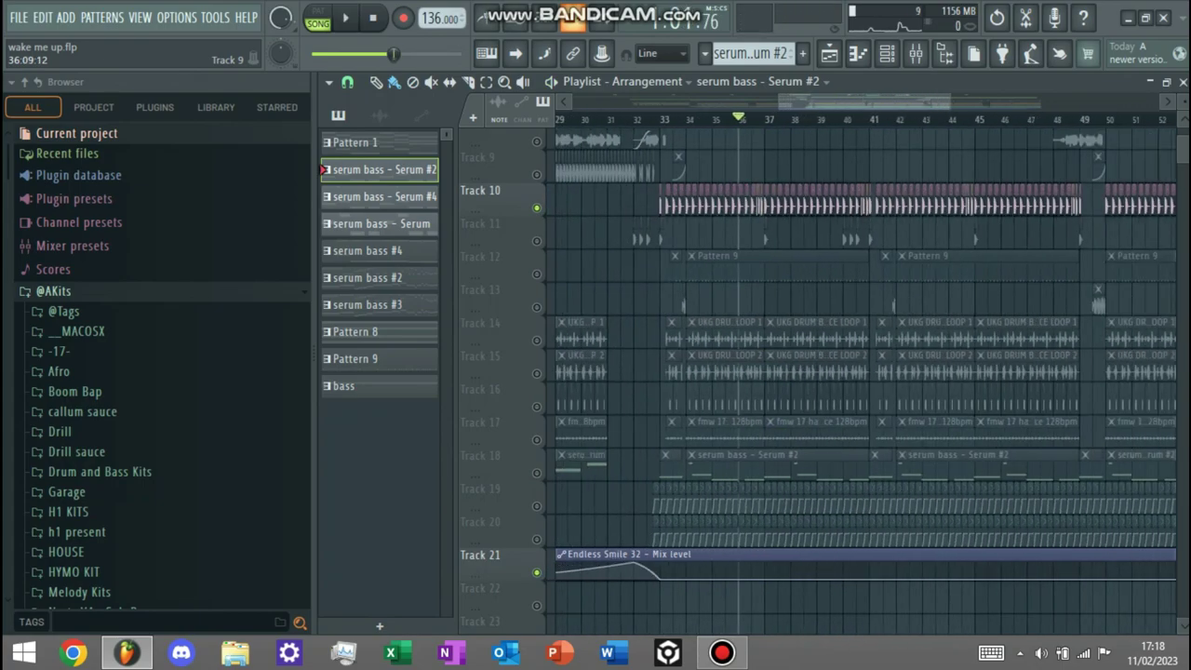
left_click(536, 538)
left_click(536, 505)
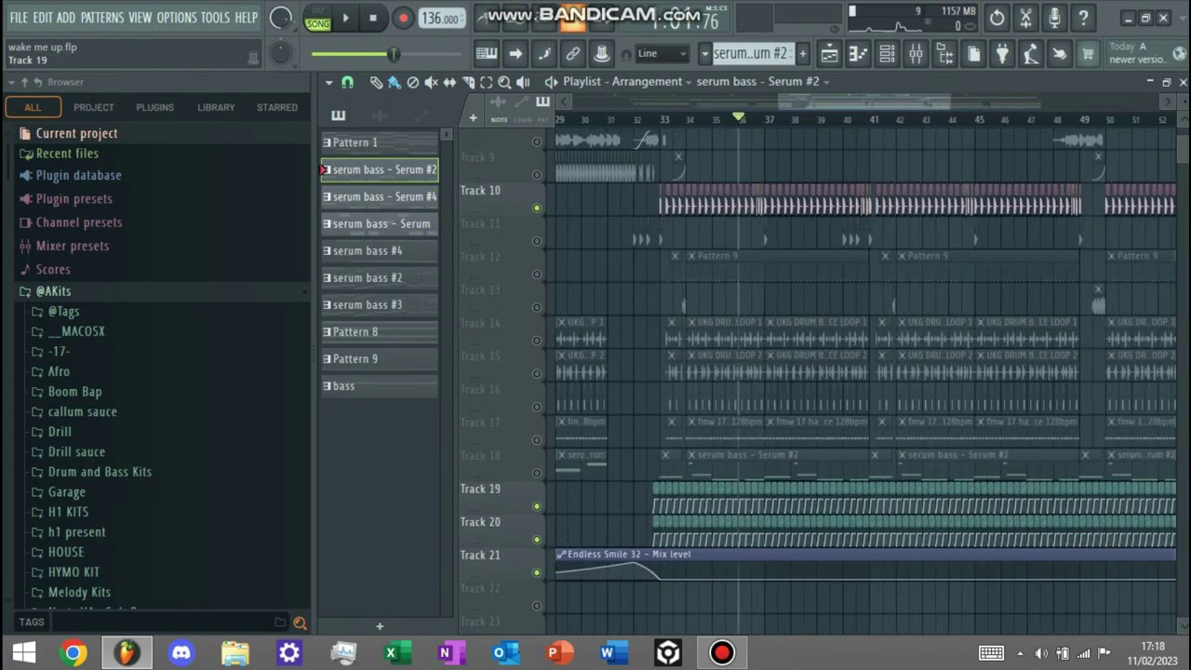
scroll(741, 537, "up", 4)
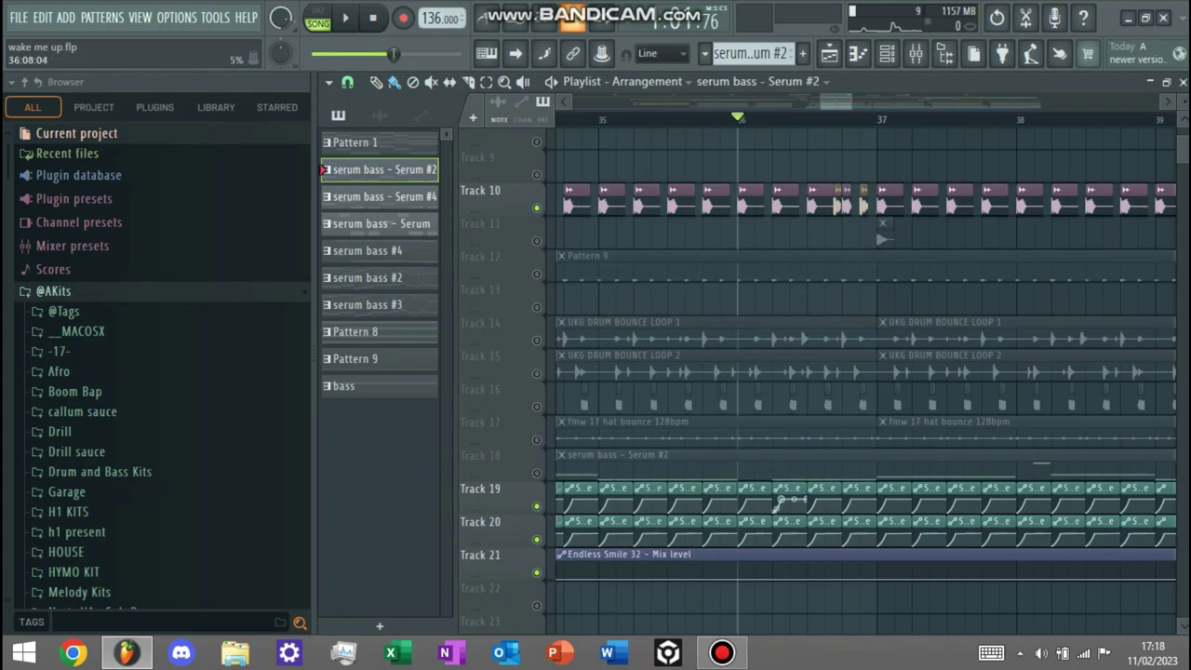
left_click_drag(707, 499, 802, 544)
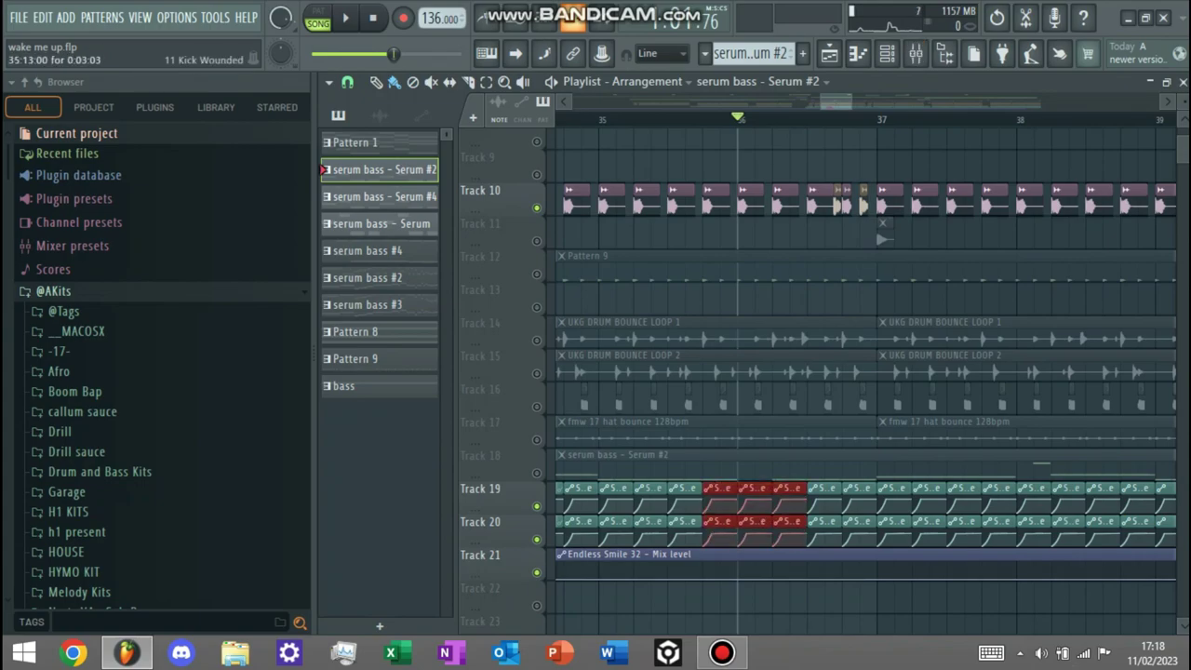
Step: Make a time selection over the first beat of bar 36 and look through the mixer for the Serum tracks
left_click(760, 119, "ctrl")
left_click_drag(743, 119, 771, 119)
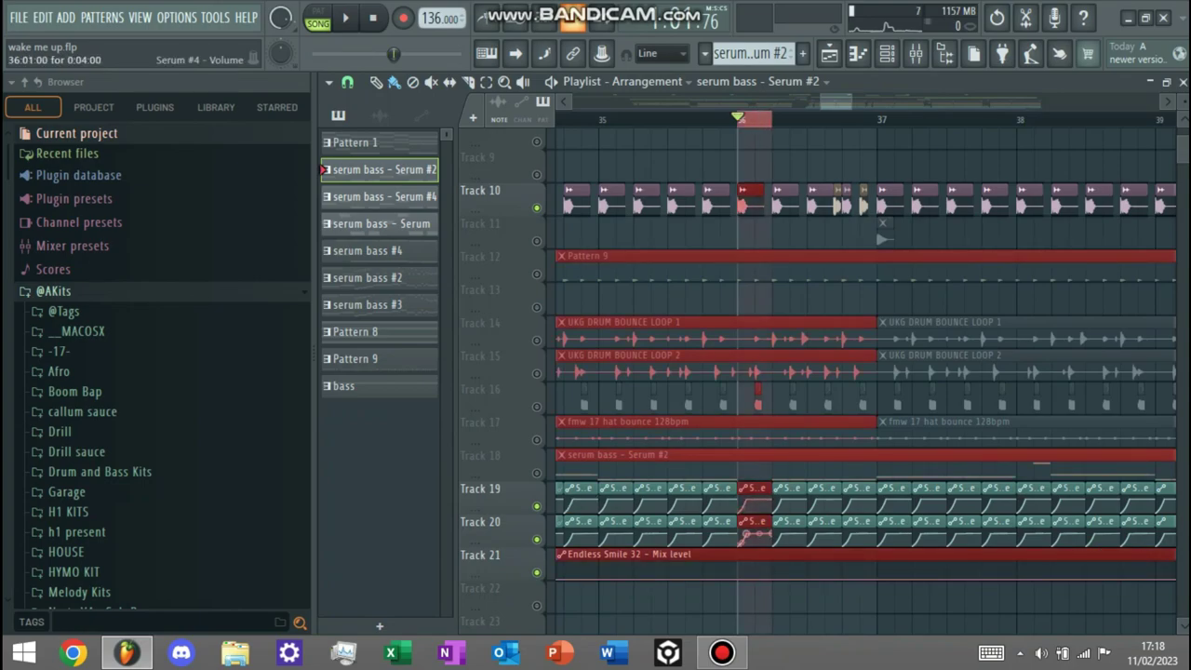
key("F9")
scroll(577, 223, "down", 3)
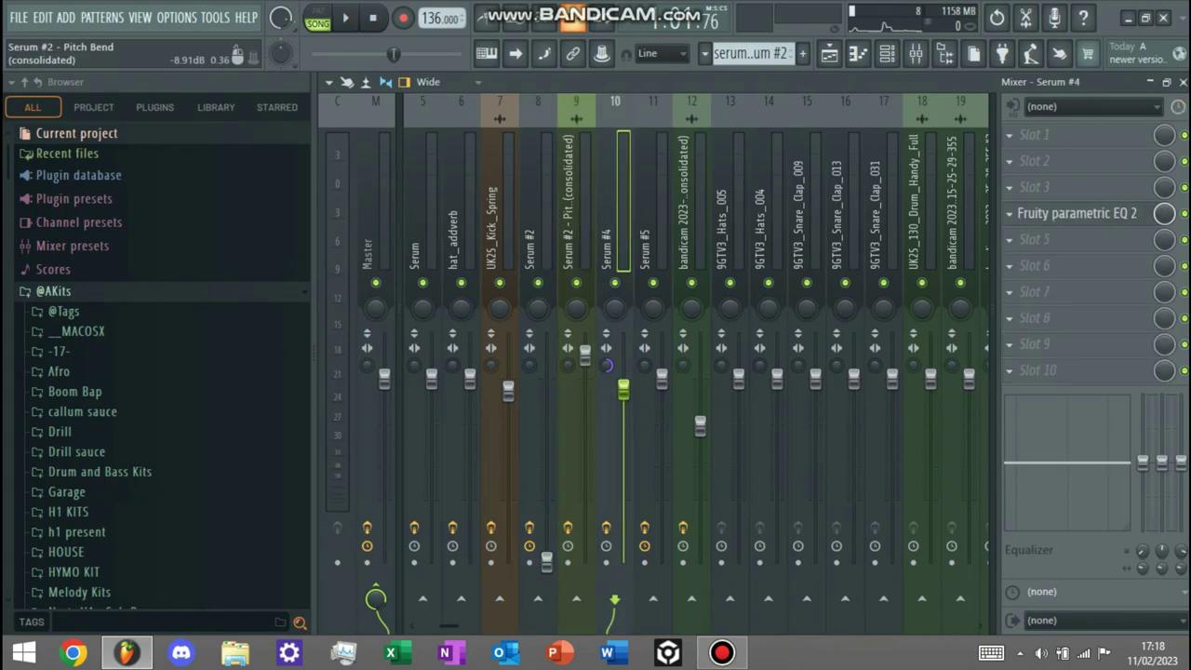
scroll(577, 223, "up", 4)
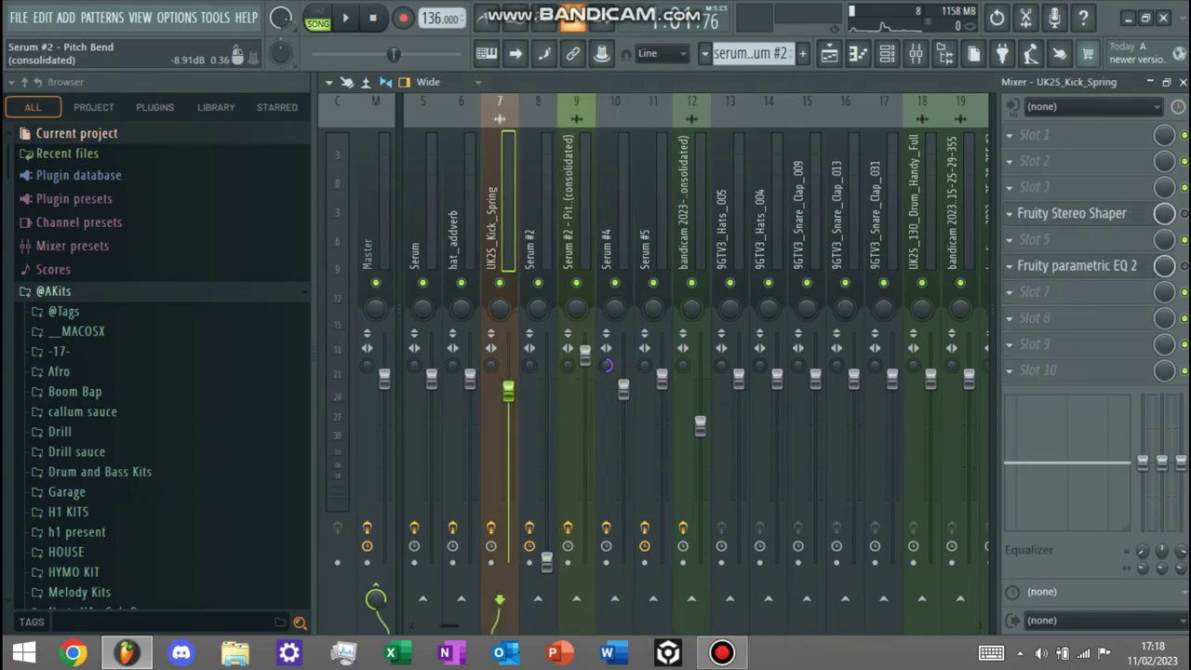
scroll(577, 224, "up", 2)
scroll(577, 223, "down", 9)
scroll(577, 223, "up", 4)
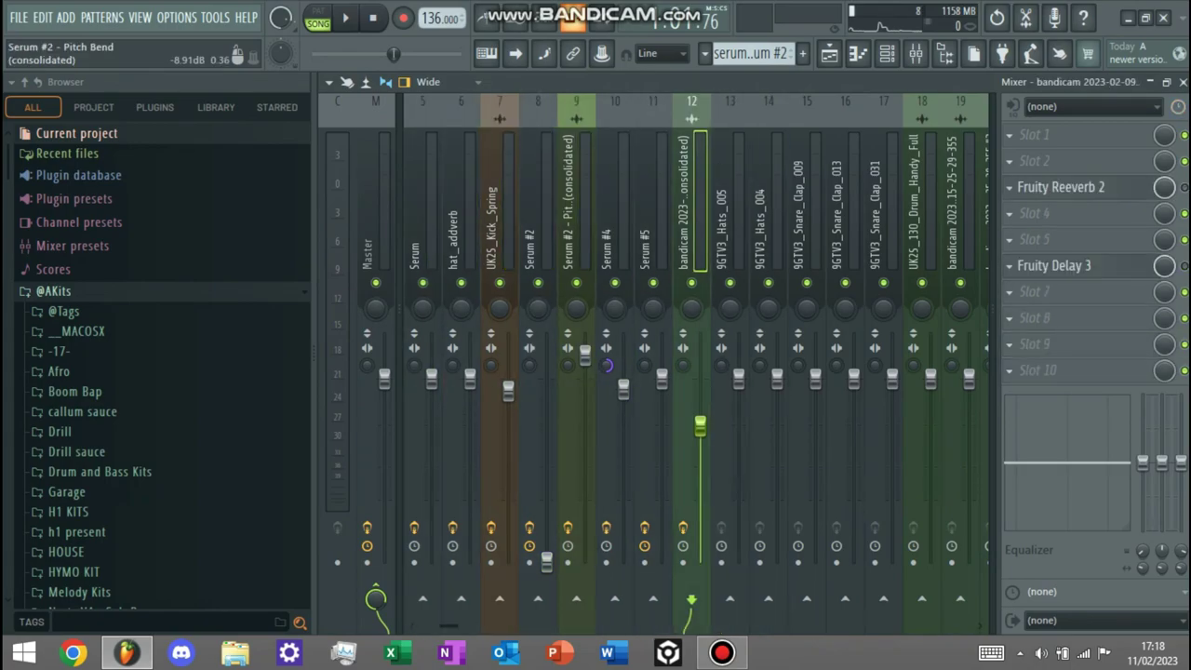
Step: Create an automation clip for the volume of the Serum #4 mixer track
right_click(612, 214)
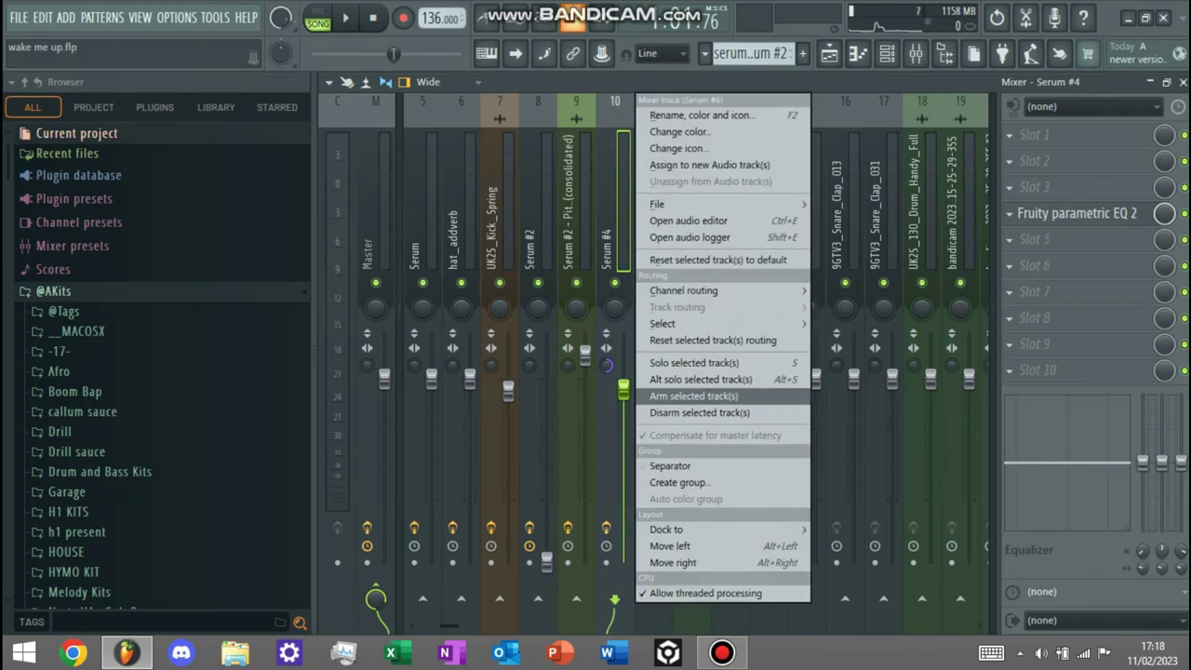
right_click(619, 342)
left_click(609, 391)
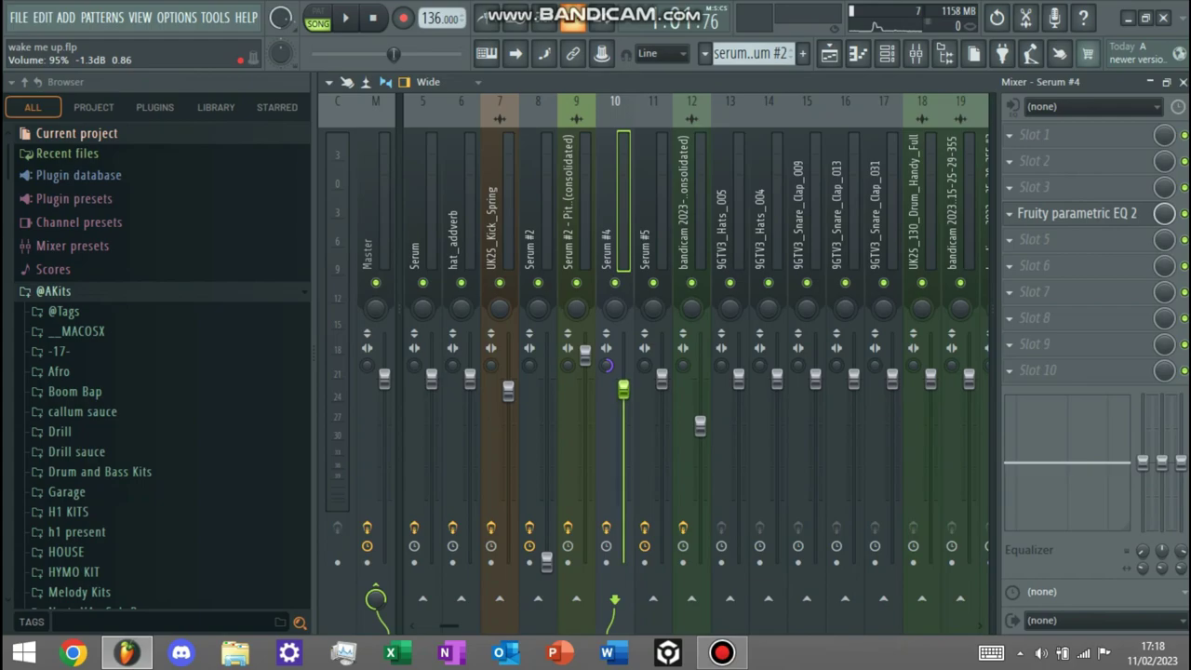
right_click(624, 340)
left_click(684, 467)
Step: Place the new volume automation clip on Track 20 at bar 36, lined up with the kick above it
left_click(829, 54)
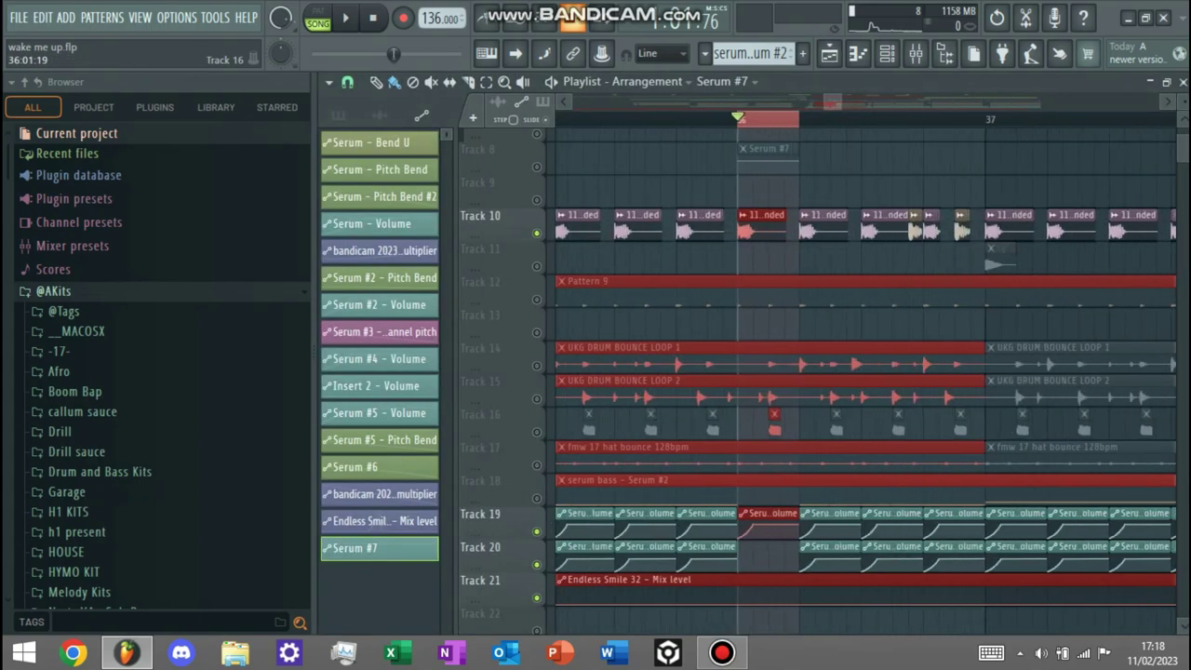
left_click_drag(755, 149, 755, 547)
scroll(755, 557, "up", 3)
scroll(754, 556, "up", 3)
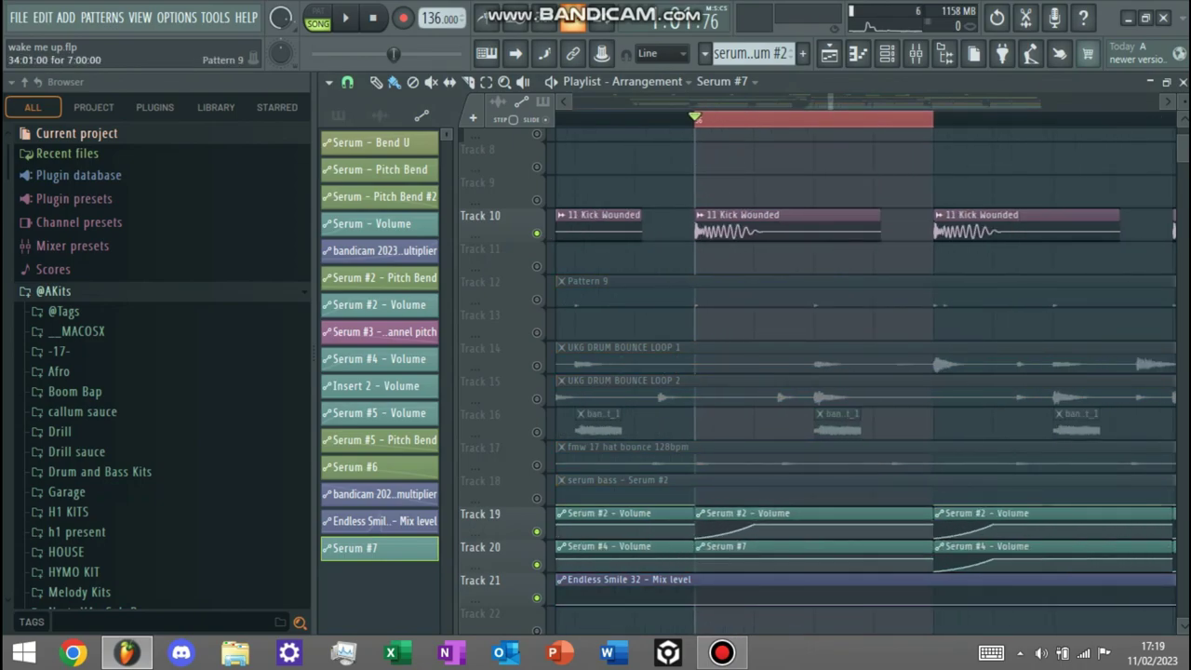
left_click_drag(691, 192, 746, 193)
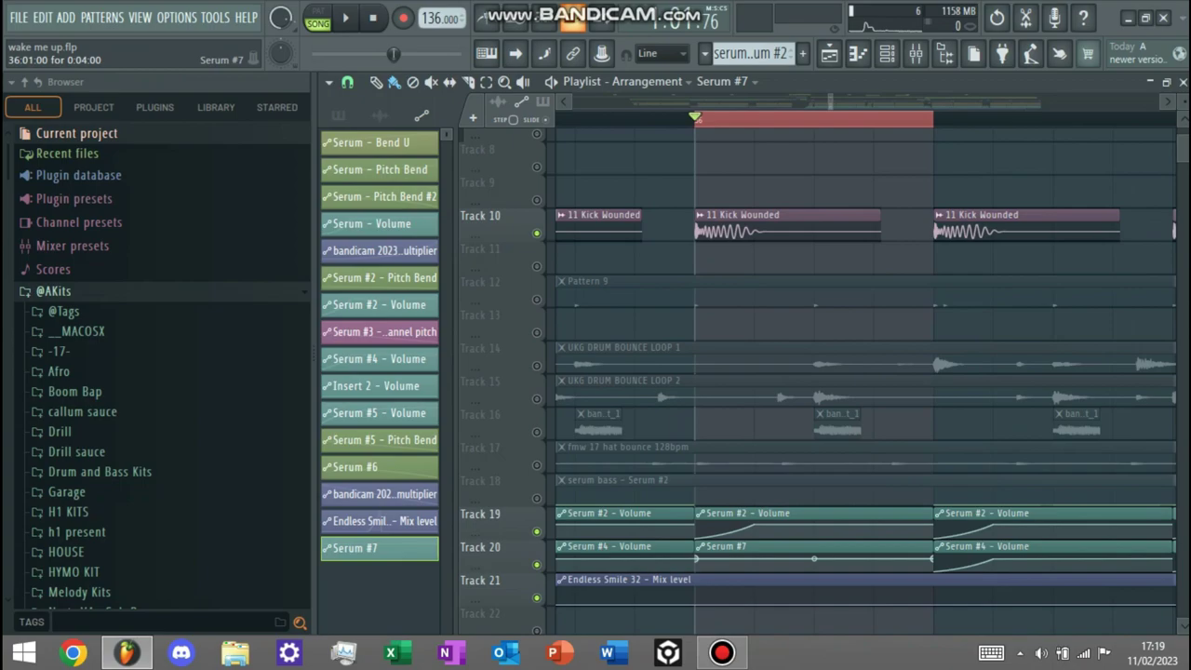
Step: Shape the new clip as a volume ramp with an added point, and paste the end point's value onto that point
right_click(753, 561)
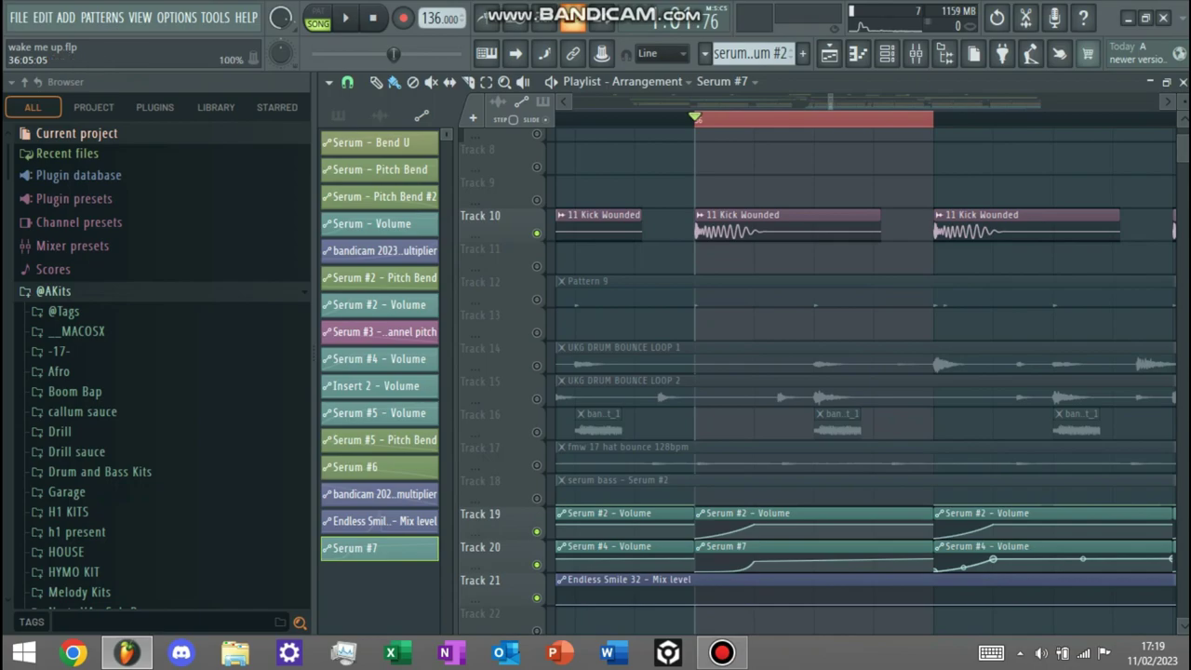
right_click(933, 560)
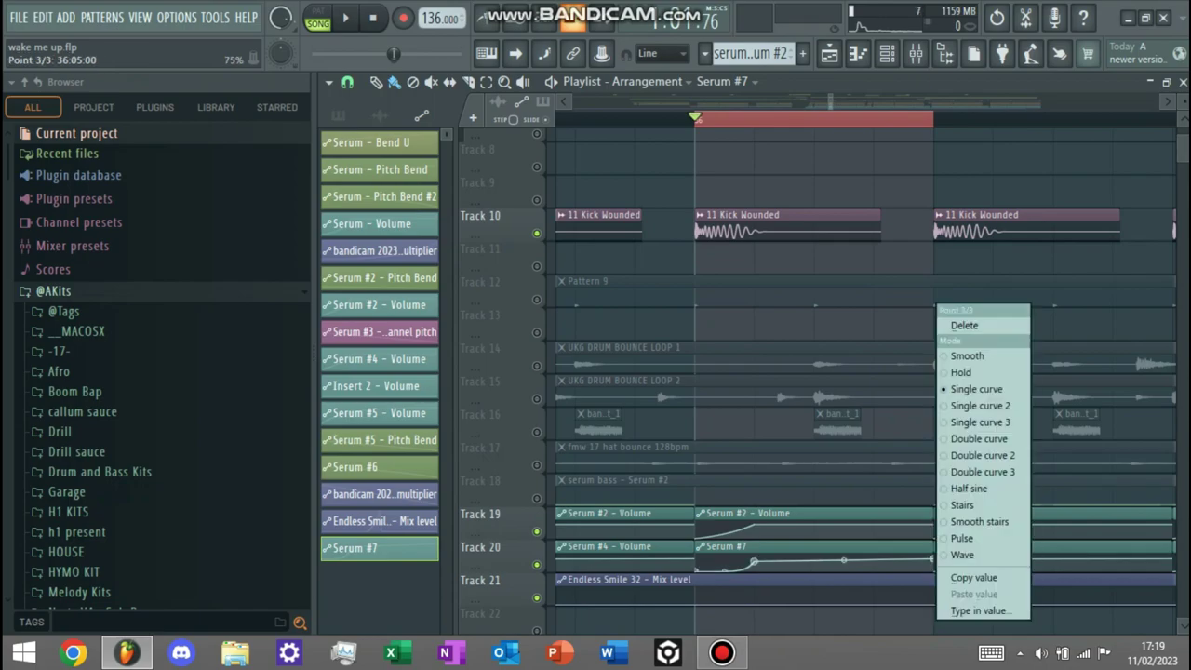
left_click(973, 577)
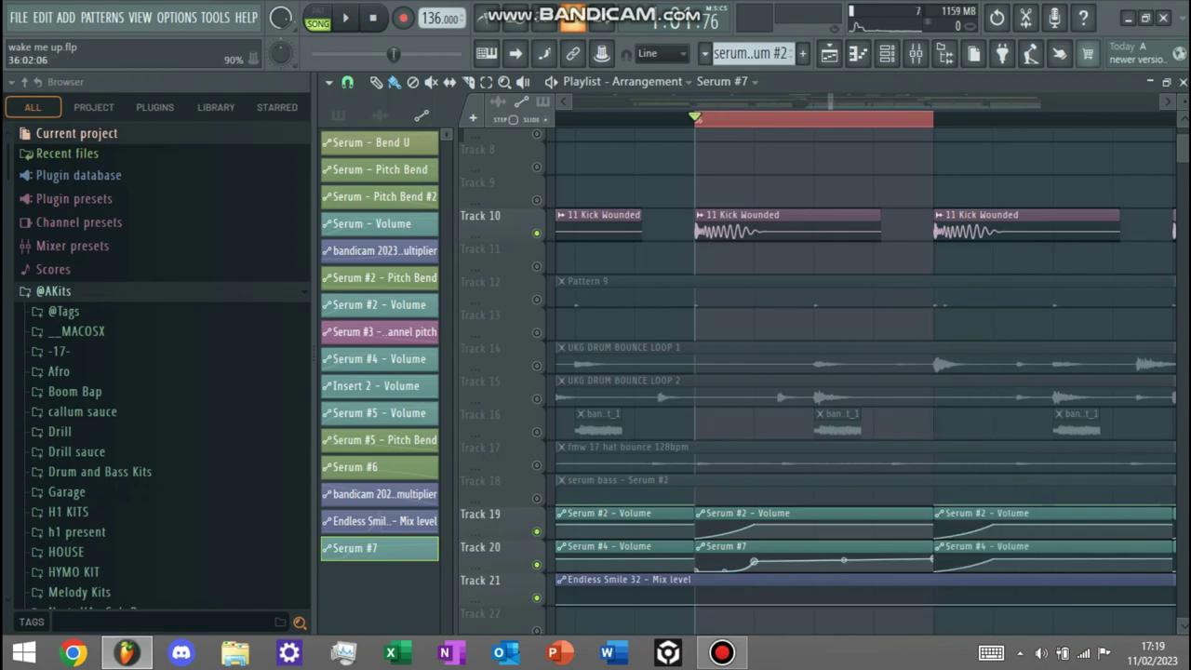
right_click(753, 561)
left_click(796, 584)
Step: Play the loop on the first beat of bar 36 and unmute the serum bass on Track 18
scroll(875, 561, "down", 6)
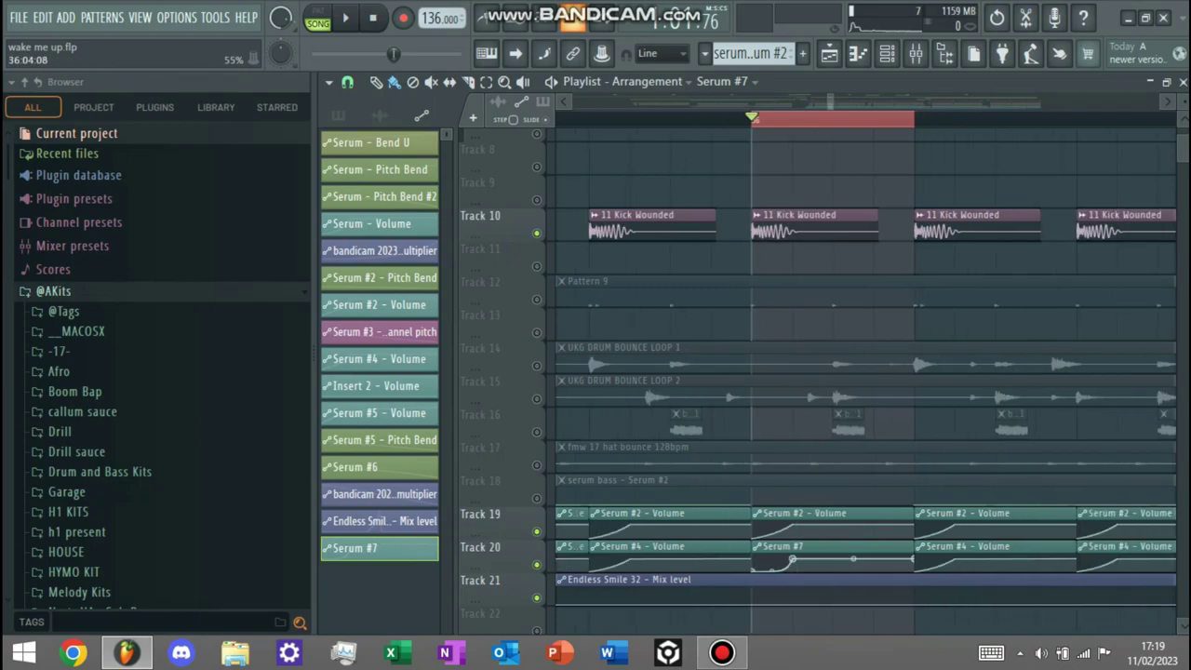
scroll(875, 561, "down", 1)
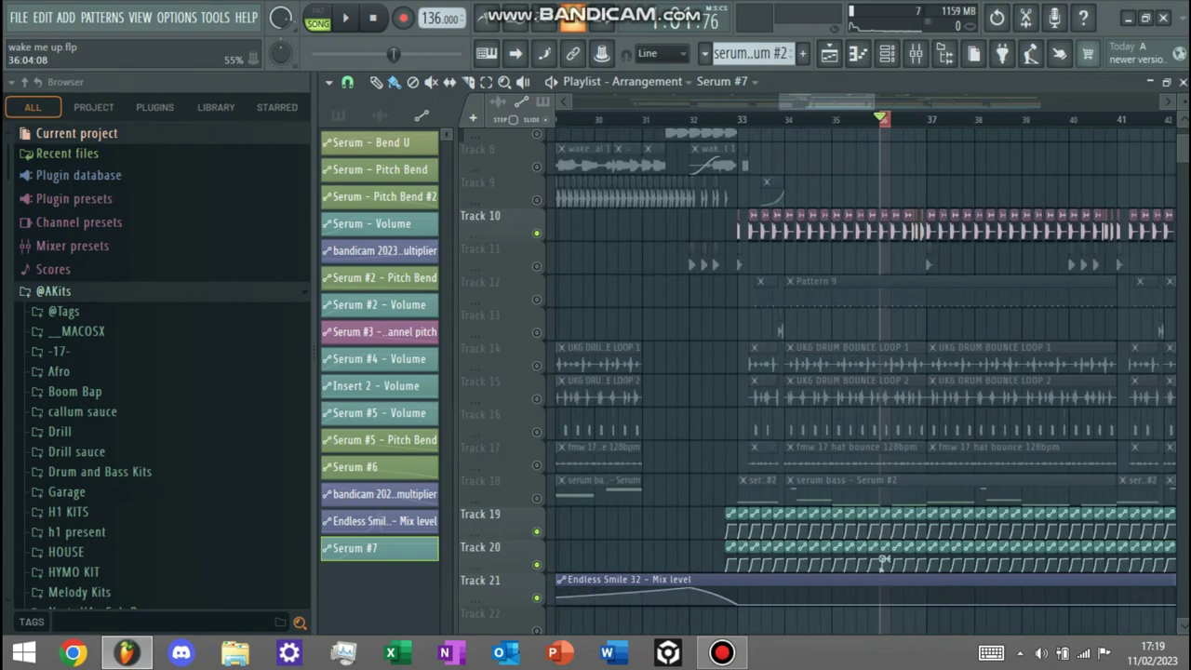
key("space")
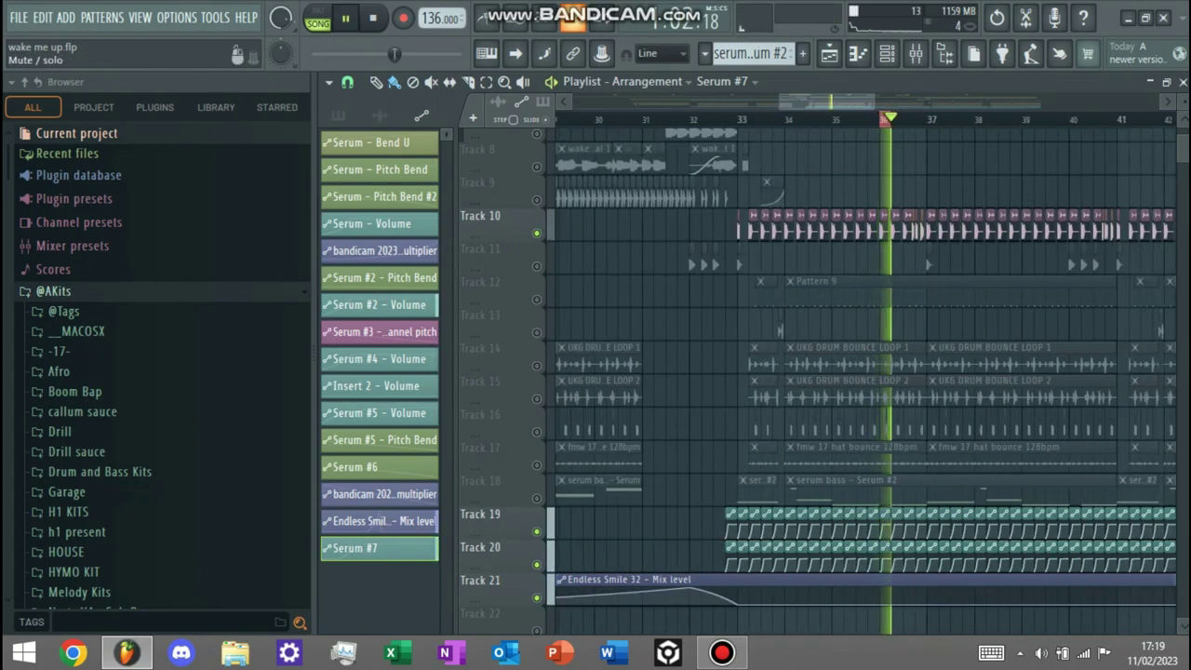
left_click(537, 499)
scroll(898, 558, "up", 4)
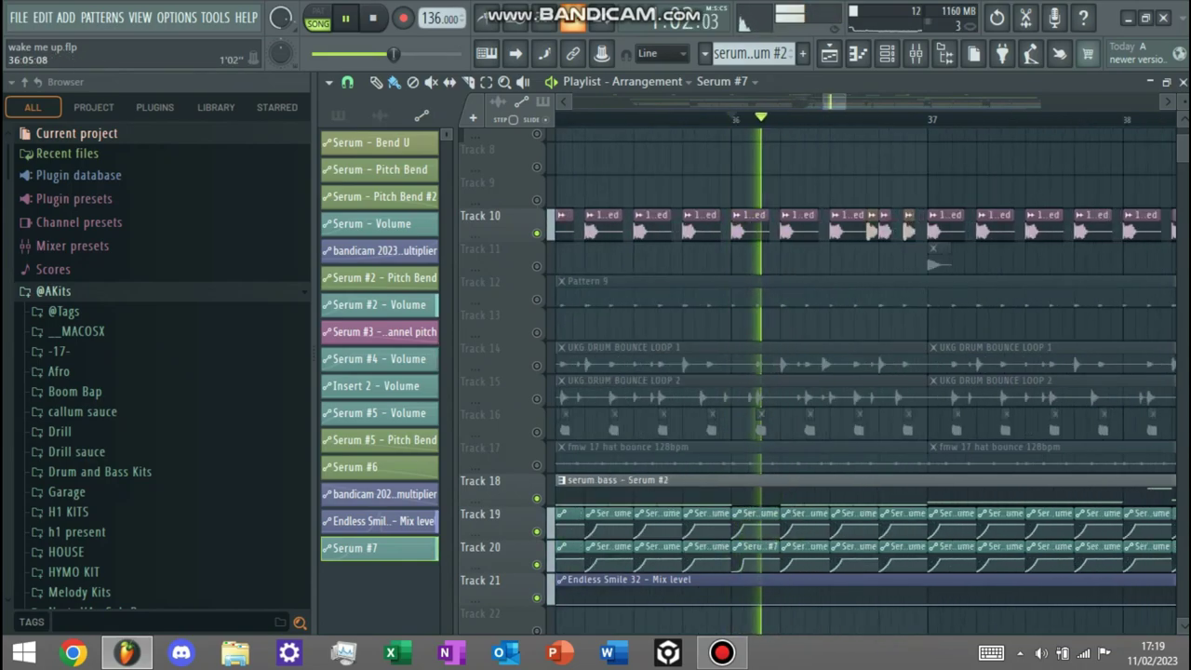
Step: Make a time selection over the second beat of bar 36 and listen to the sidechained bass there
left_click_drag(781, 119, 828, 119)
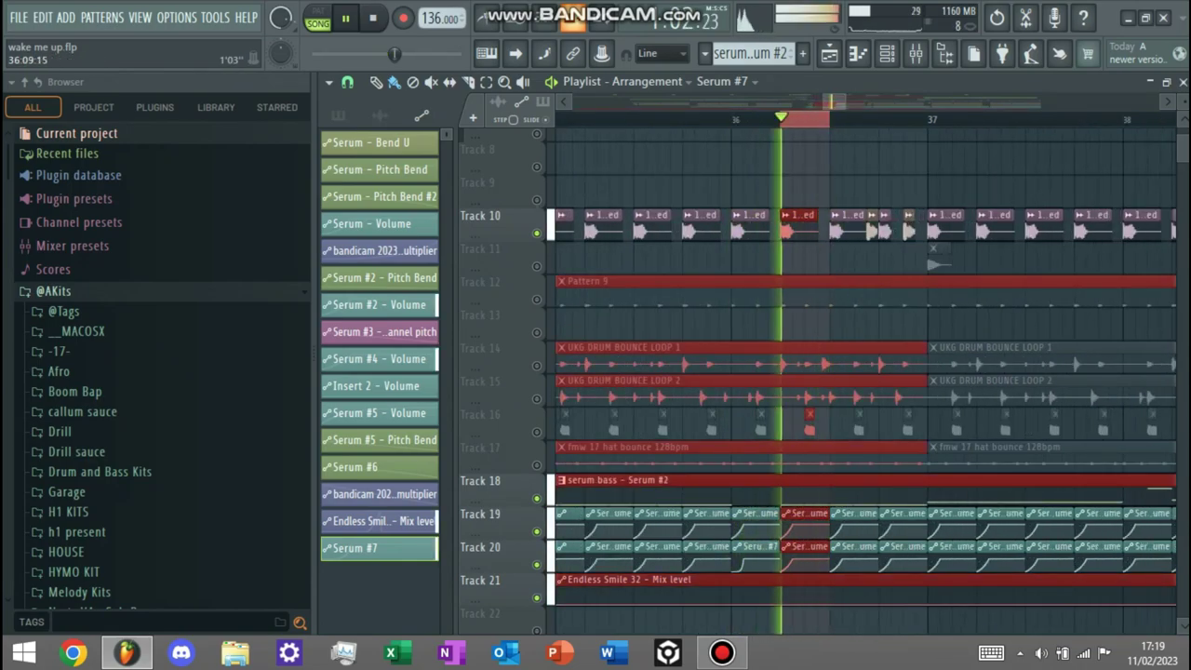
scroll(826, 121, "down", 4)
scroll(823, 119, "down", 2)
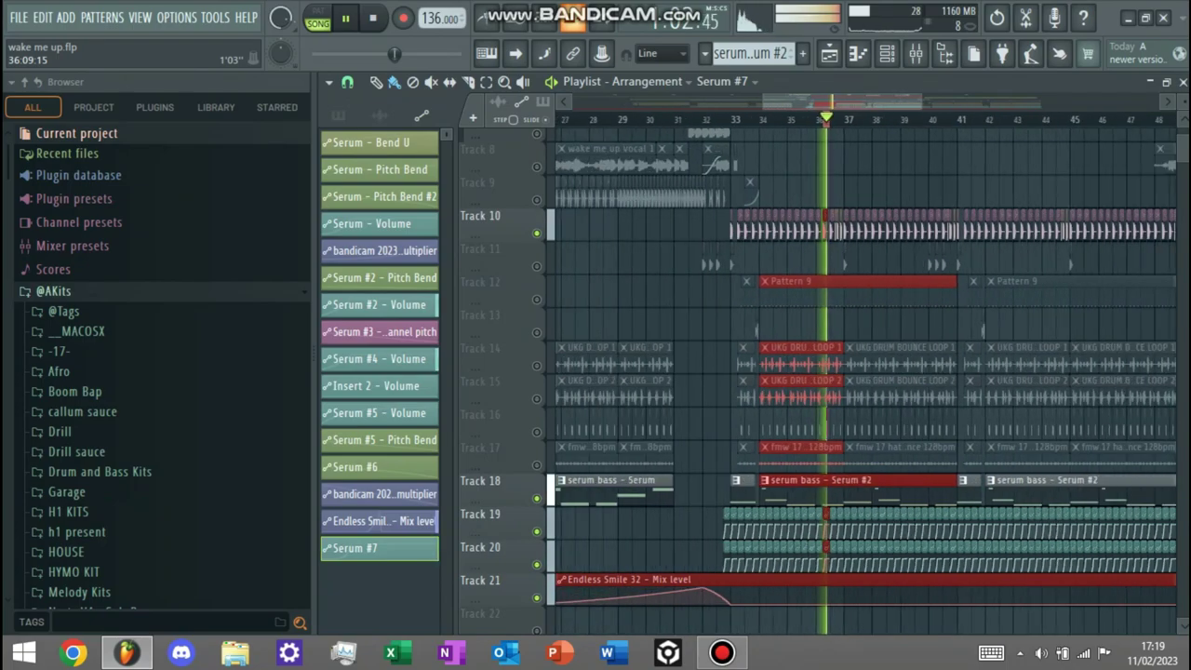
key("space")
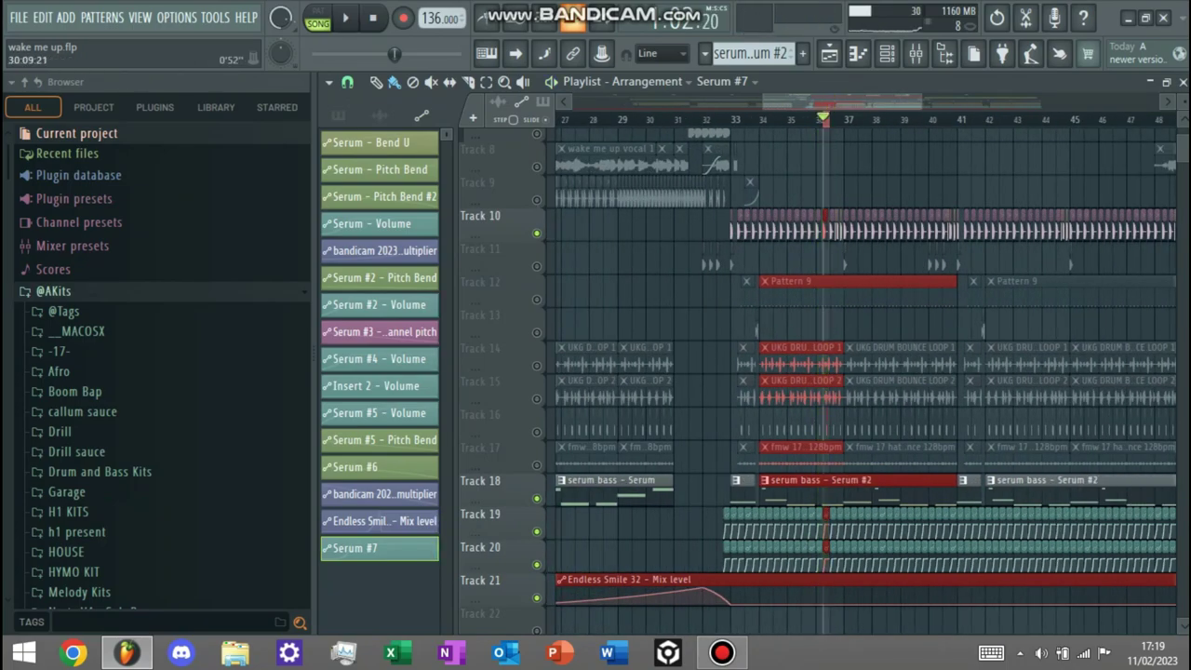
Step: Bring all playlist tracks back from solo and clear the time selection, with the playhead at bar 31
left_click(675, 119)
right_click(537, 234)
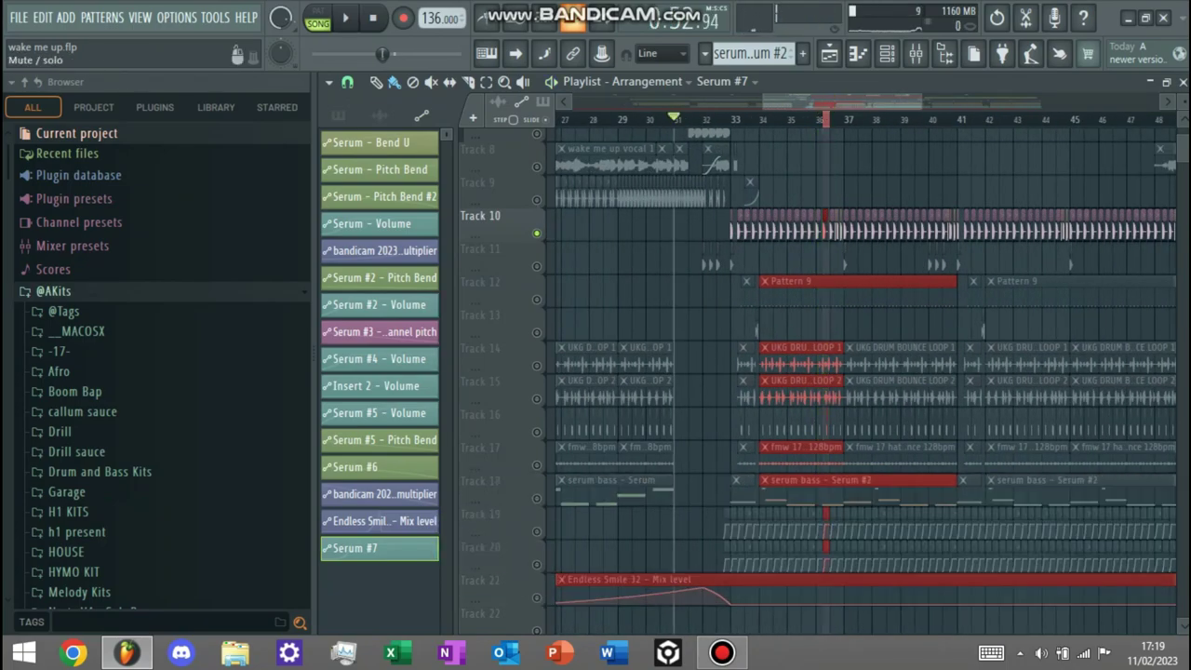
right_click(537, 233)
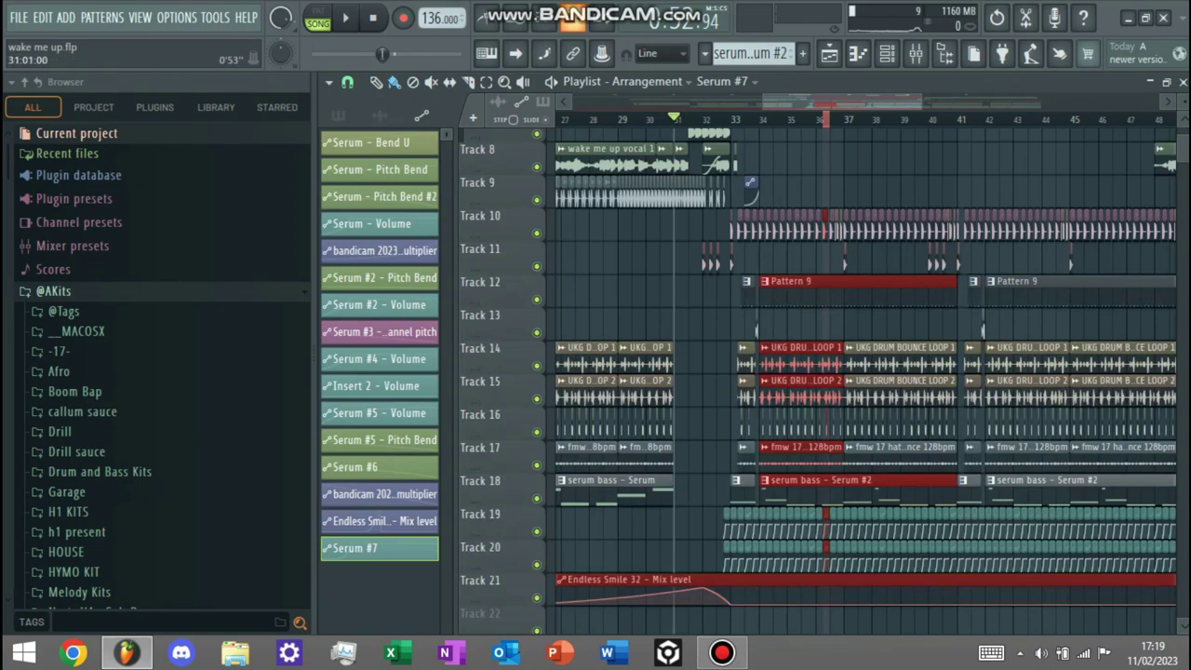
left_click(675, 119, "ctrl")
Step: Place the playhead at bar 33, where the drop starts
scroll(777, 266, "down", 2)
scroll(963, 265, "up", 2)
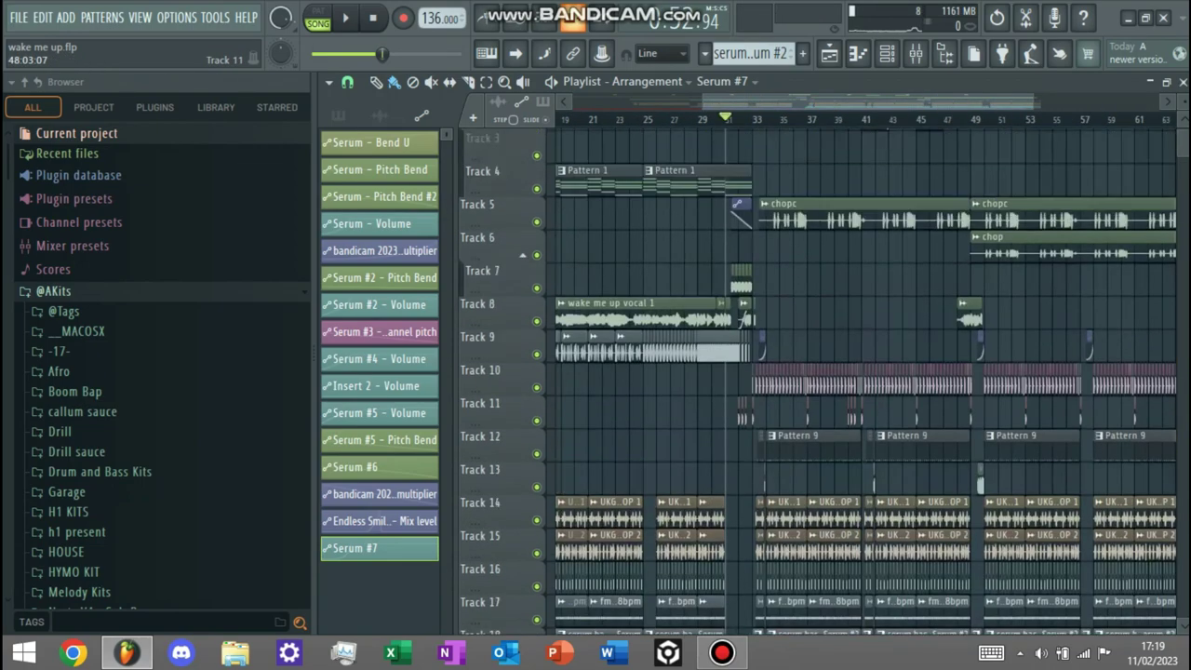
scroll(822, 247, "up", 1)
scroll(821, 247, "up", 3)
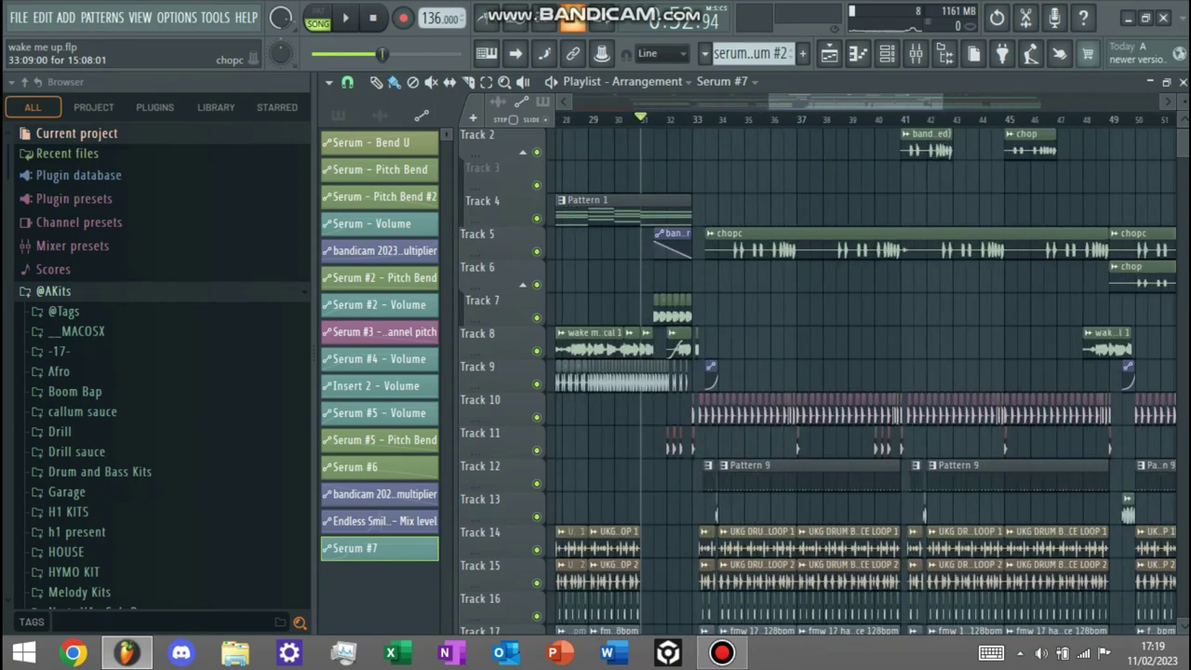
scroll(888, 247, "up", 1)
left_click(662, 119)
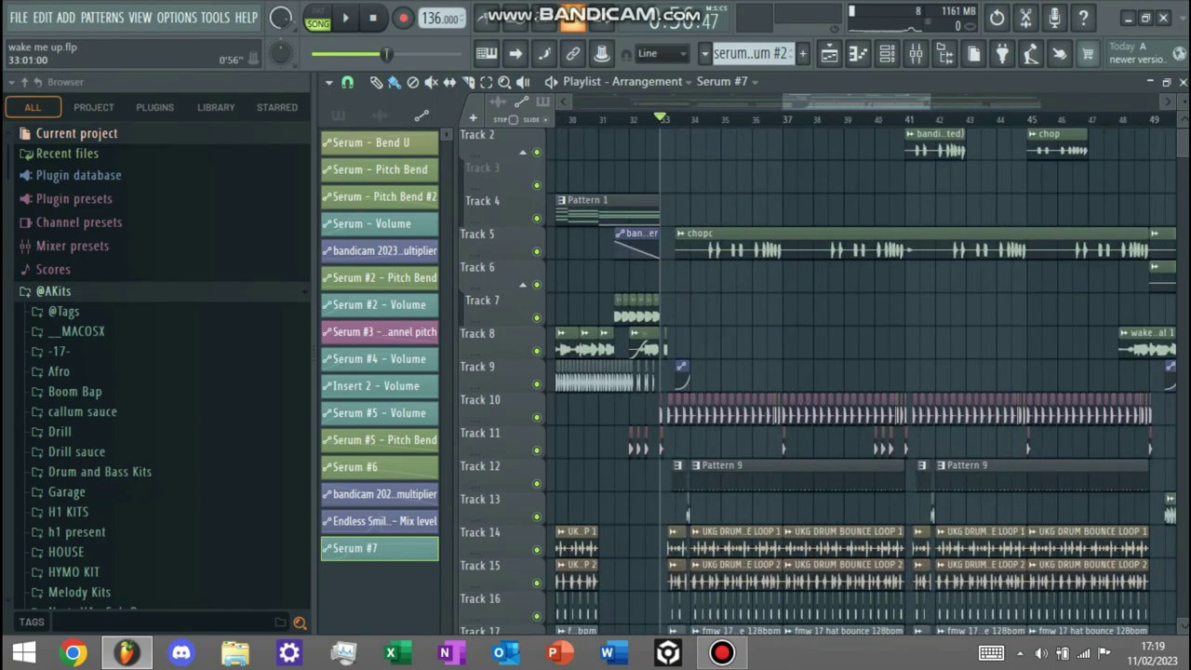
scroll(804, 246, "up", 2)
scroll(687, 270, "down", 2)
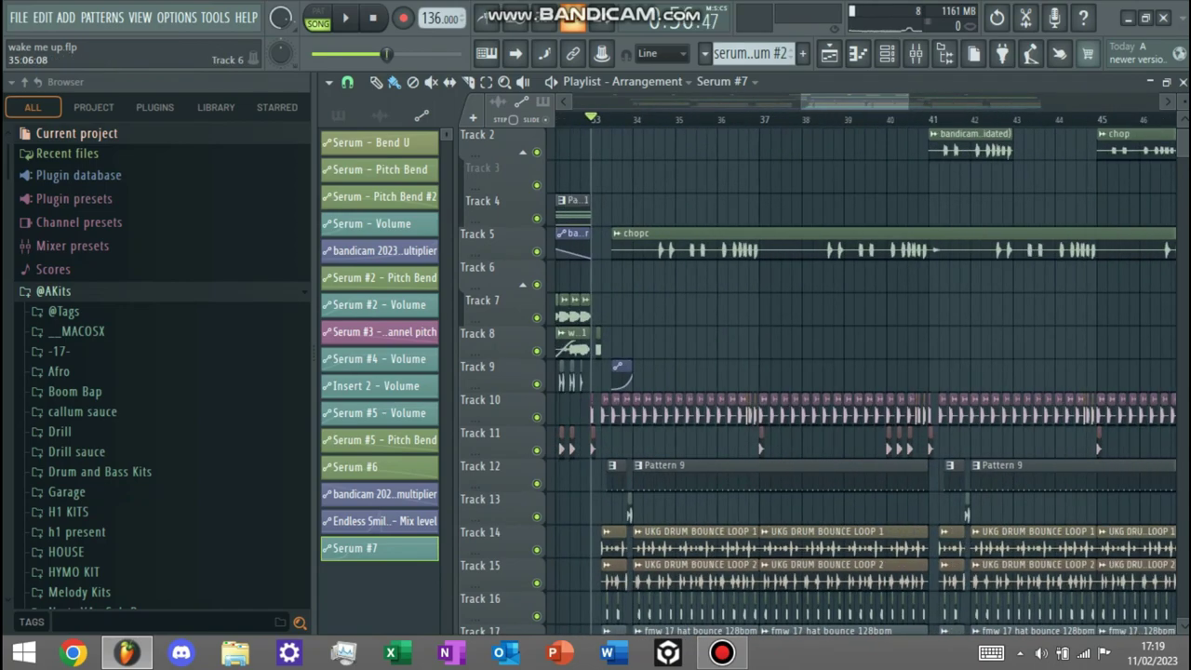
scroll(692, 177, "up", 3)
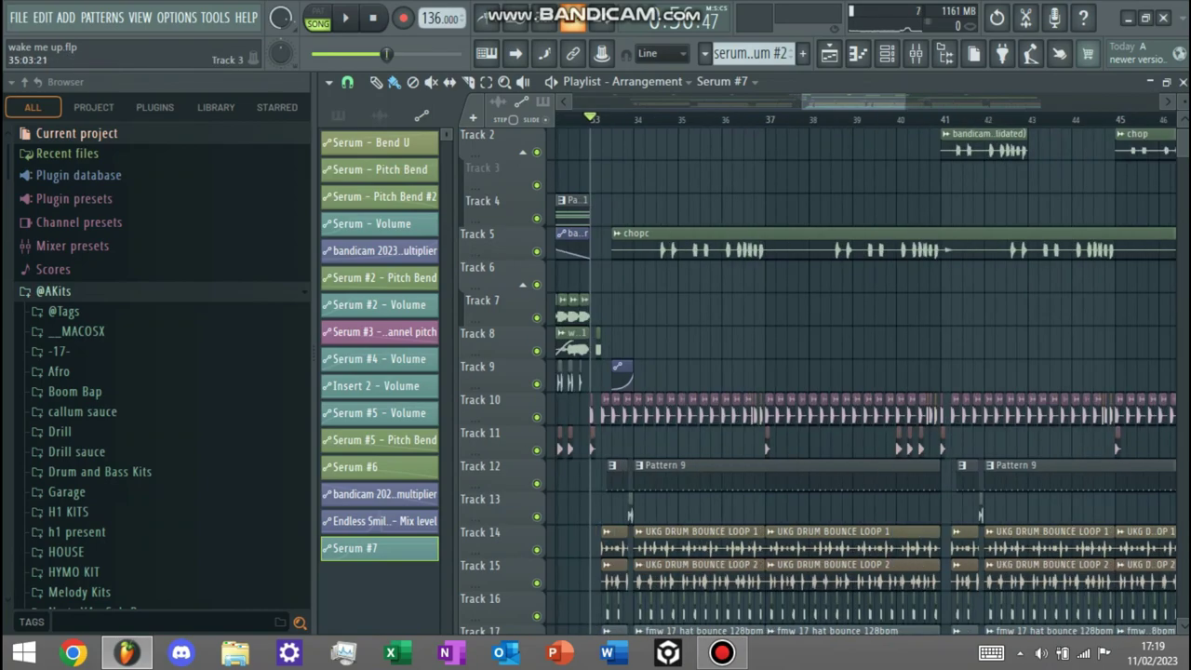
Step: Solo Track 5 and play its chopc vocal clip from the middle of bar 34
key("space")
scroll(651, 167, "up", 2)
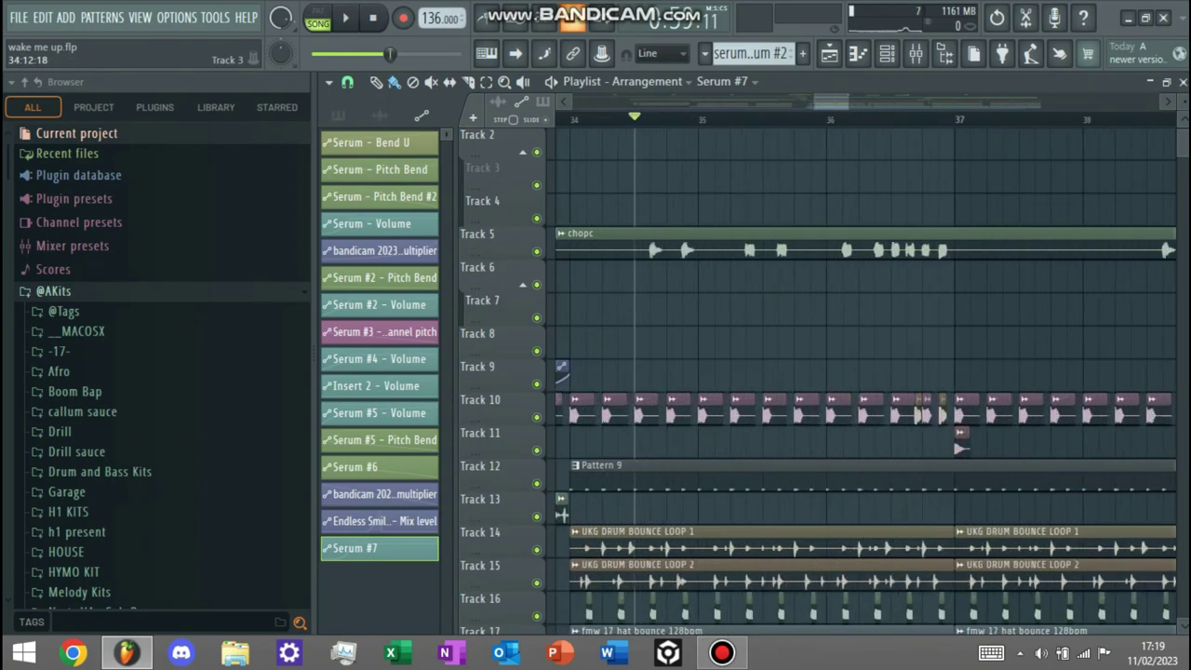
right_click(537, 251)
scroll(558, 260, "down", 1)
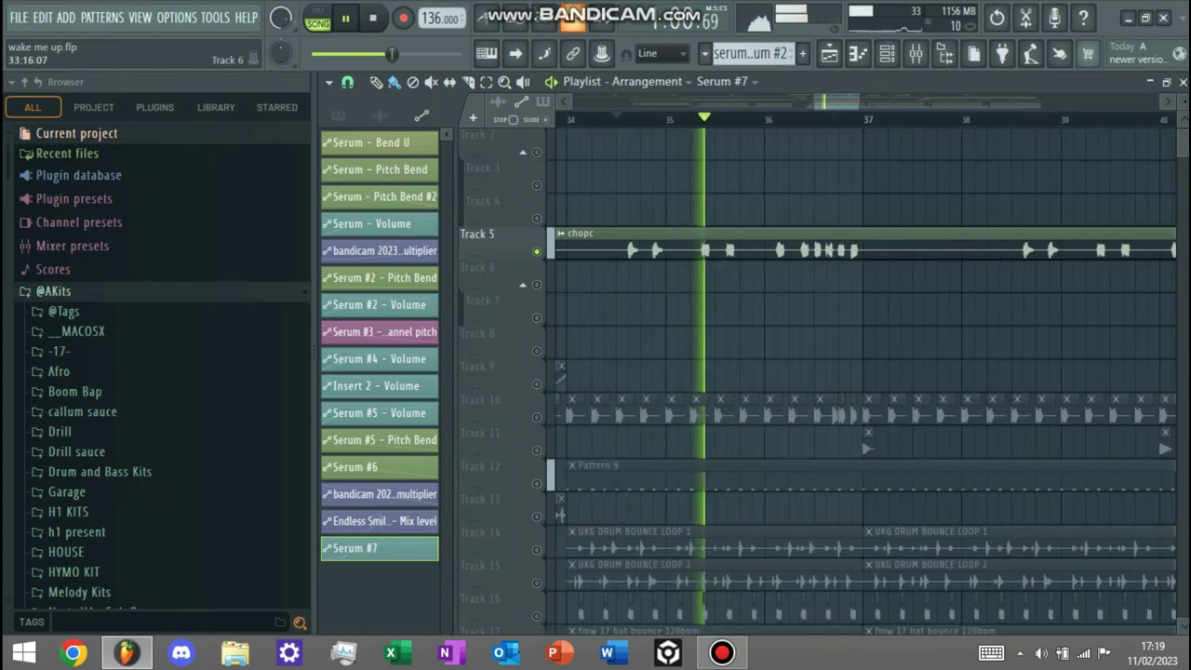
key("space")
Step: Look over the muted tracks below and replay the soloed chopc clip through bar 35
scroll(563, 268, "down", 4)
scroll(560, 274, "down", 2)
scroll(560, 279, "down", 3)
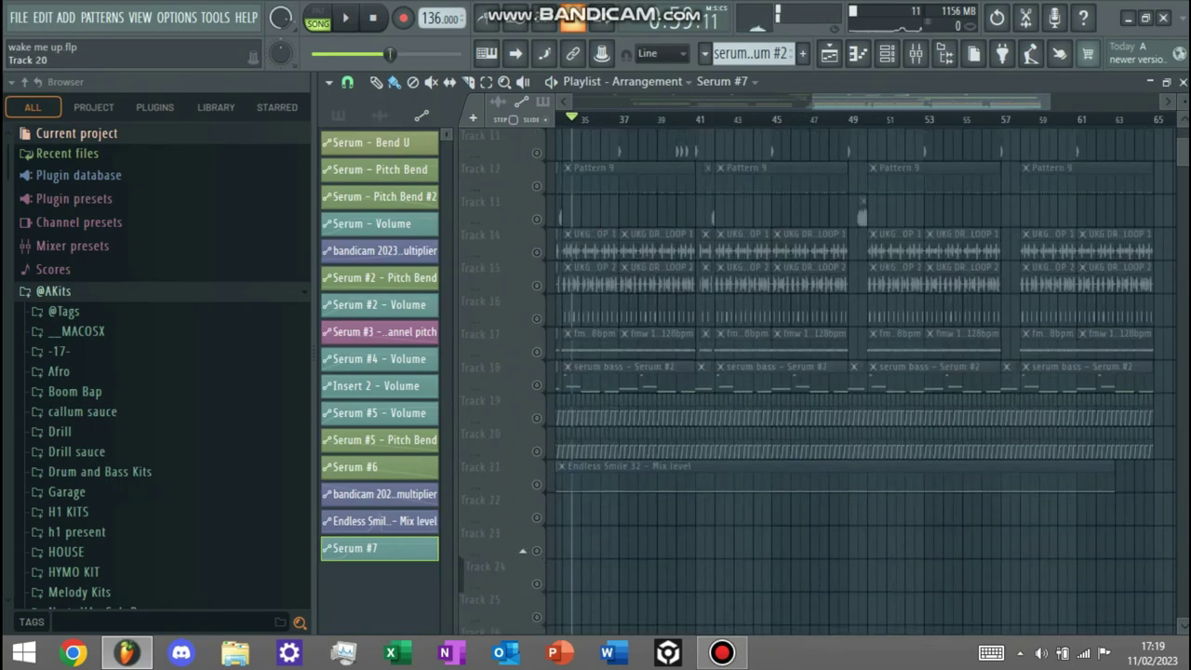
scroll(522, 465, "up", 3)
scroll(522, 318, "up", 4)
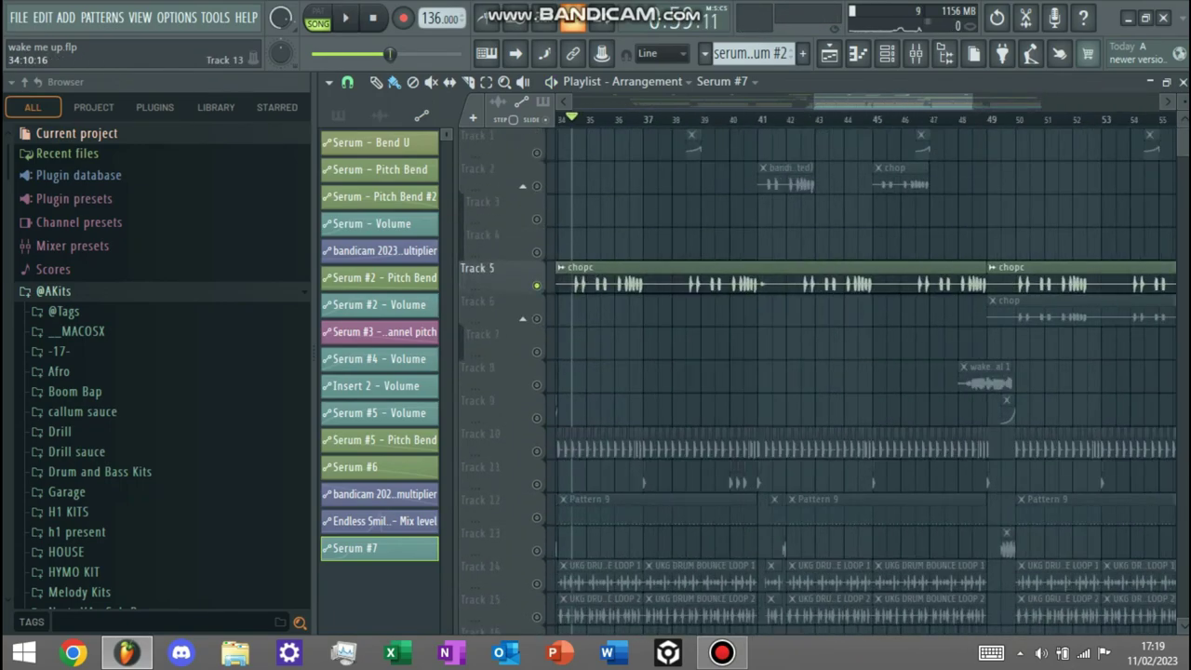
scroll(575, 279, "up", 2)
key("space")
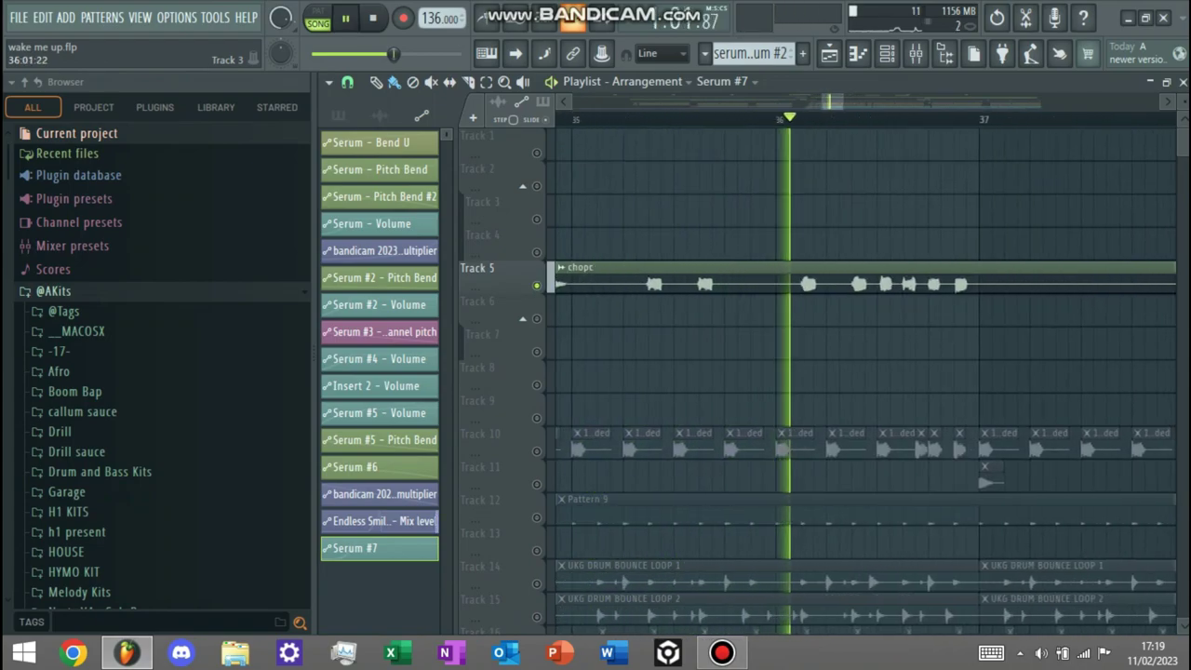
key("space")
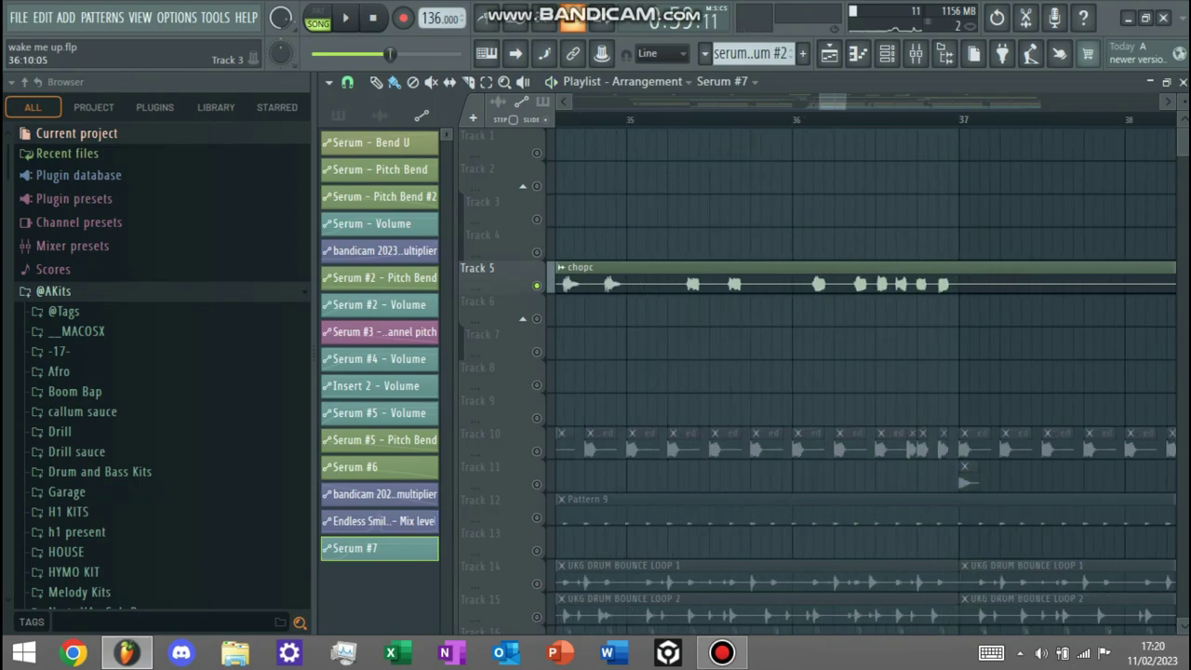
Step: Audition the chopc clip from the second beat of bar 35
scroll(890, 210, "down", 3)
scroll(721, 279, "up", 3)
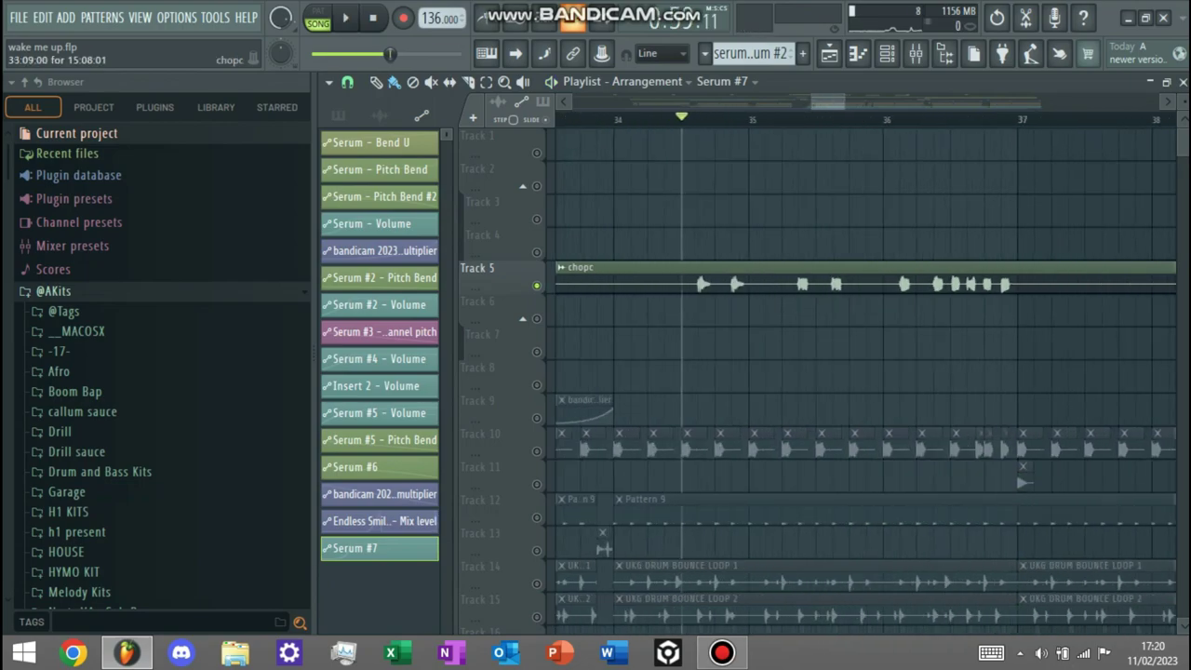
scroll(727, 279, "down", 1)
left_click(819, 120)
key("space")
key("space")
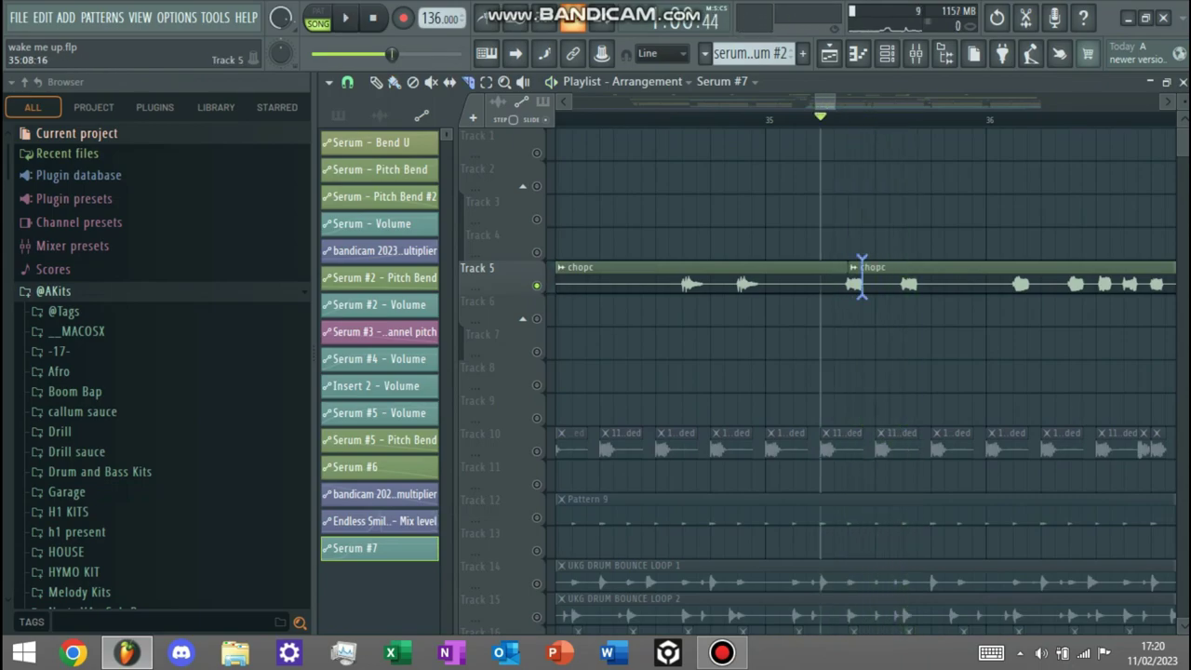
Step: Slice a single chop out of the chopc clip in bar 35, copy it to Track 3 and audition it with that track unmuted
left_click_drag(854, 283, 800, 217)
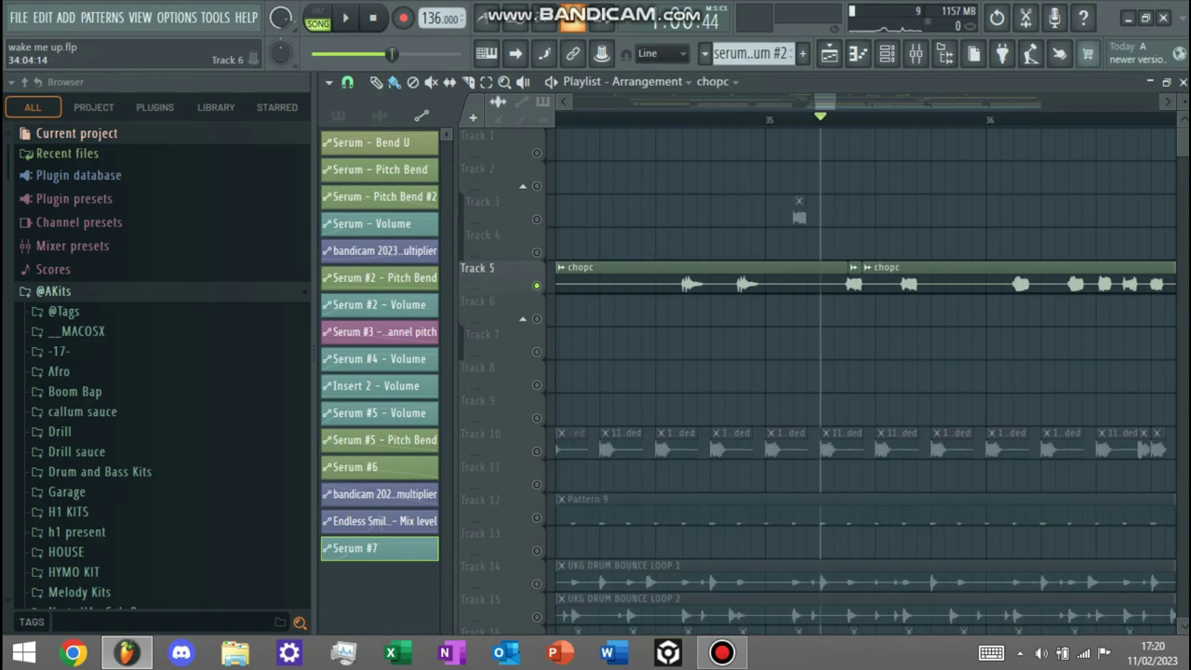
left_click(537, 220)
key("space")
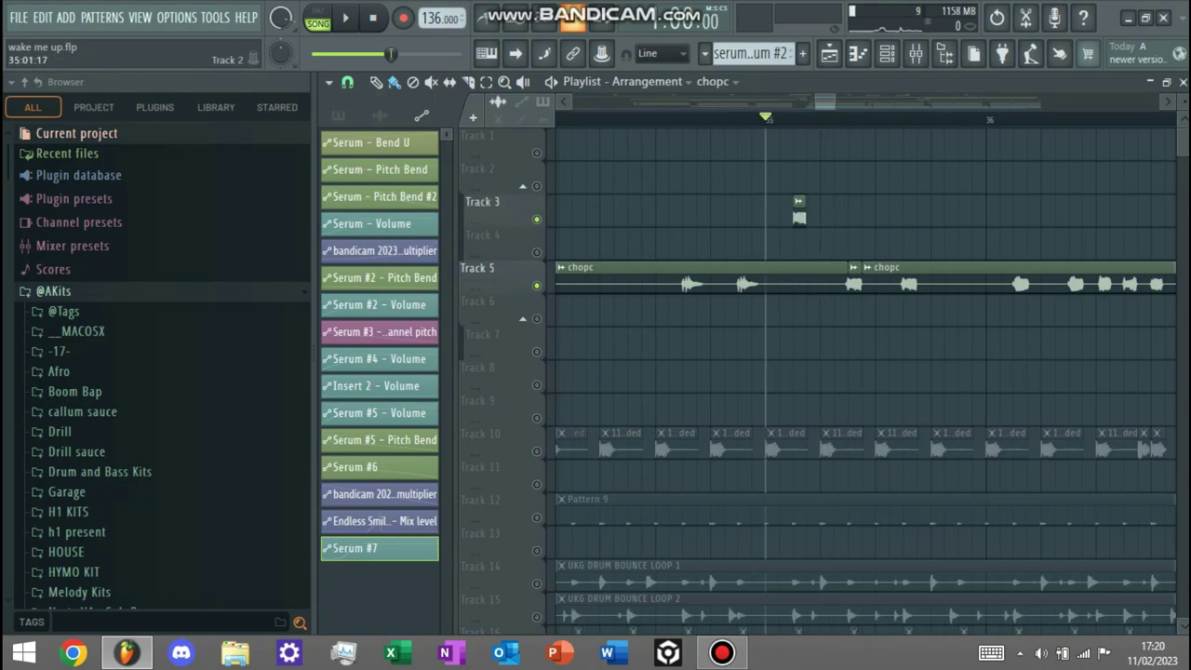
Step: Move the copied chop along Track 3 to just before bar 36 and delete it
mouse_move(799, 218)
left_mouse_down()
mouse_move(979, 218)
mouse_move(964, 218)
left_mouse_up()
scroll(965, 217, "down", 3)
right_click(965, 218)
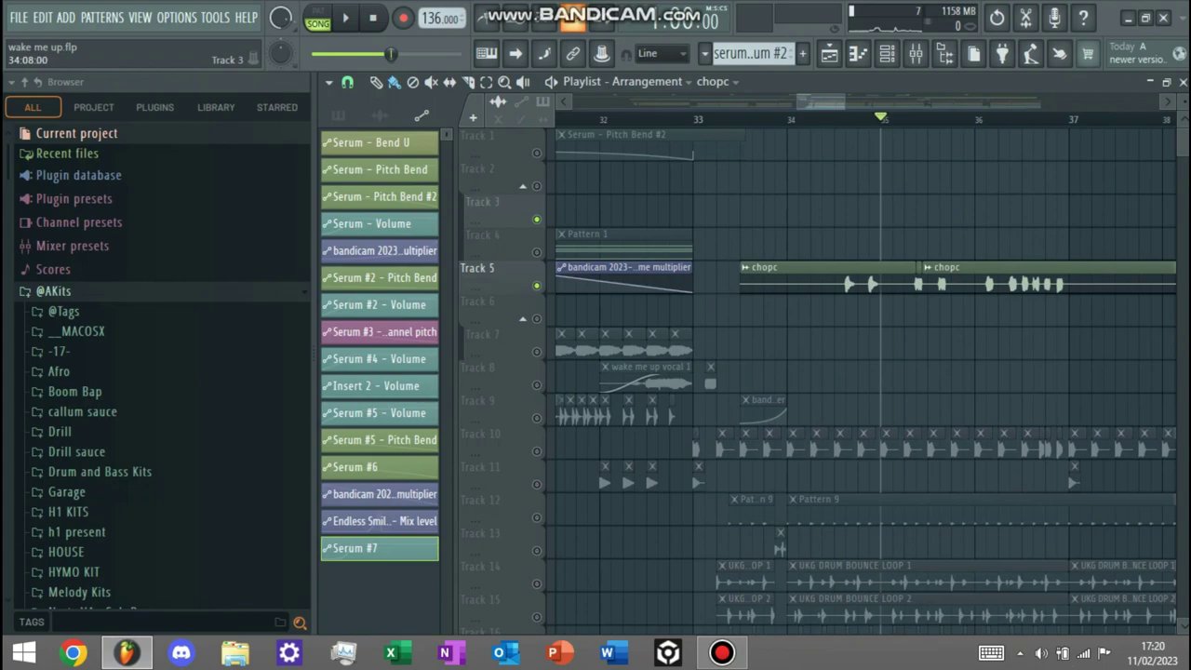
Step: Examine how the chopc clips on Track 5 are arranged across the drop against the drum and bass tracks
scroll(857, 316, "down", 4)
scroll(857, 316, "up", 1)
scroll(523, 187, "up", 3)
scroll(523, 187, "down", 2)
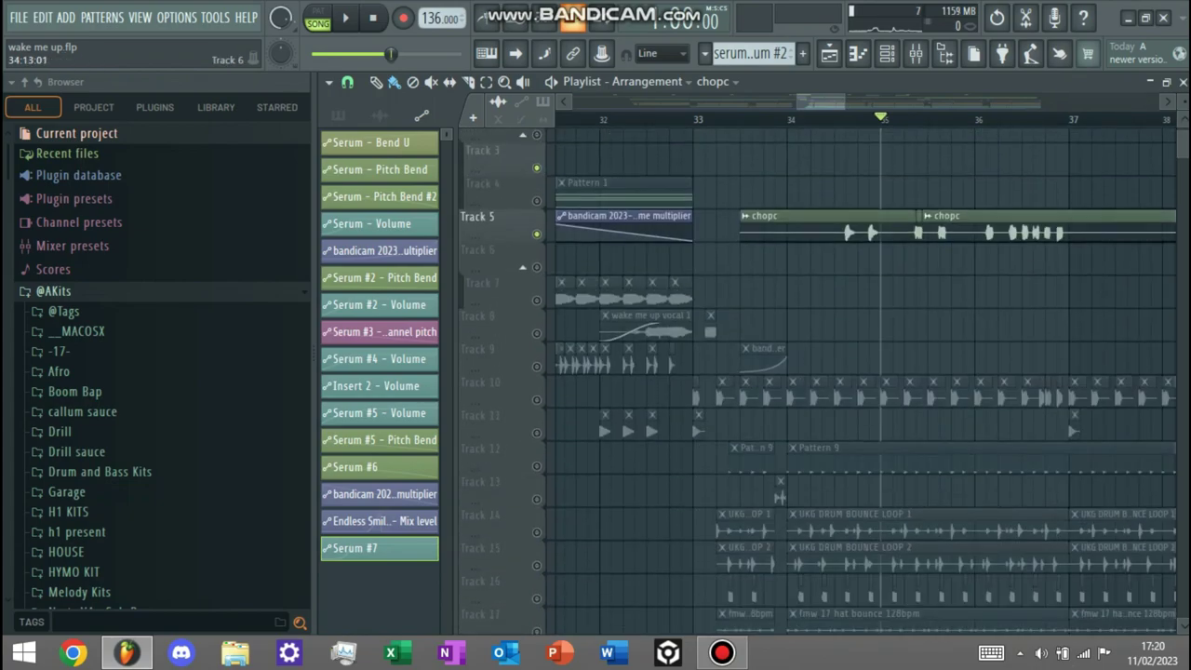
scroll(857, 316, "down", 1)
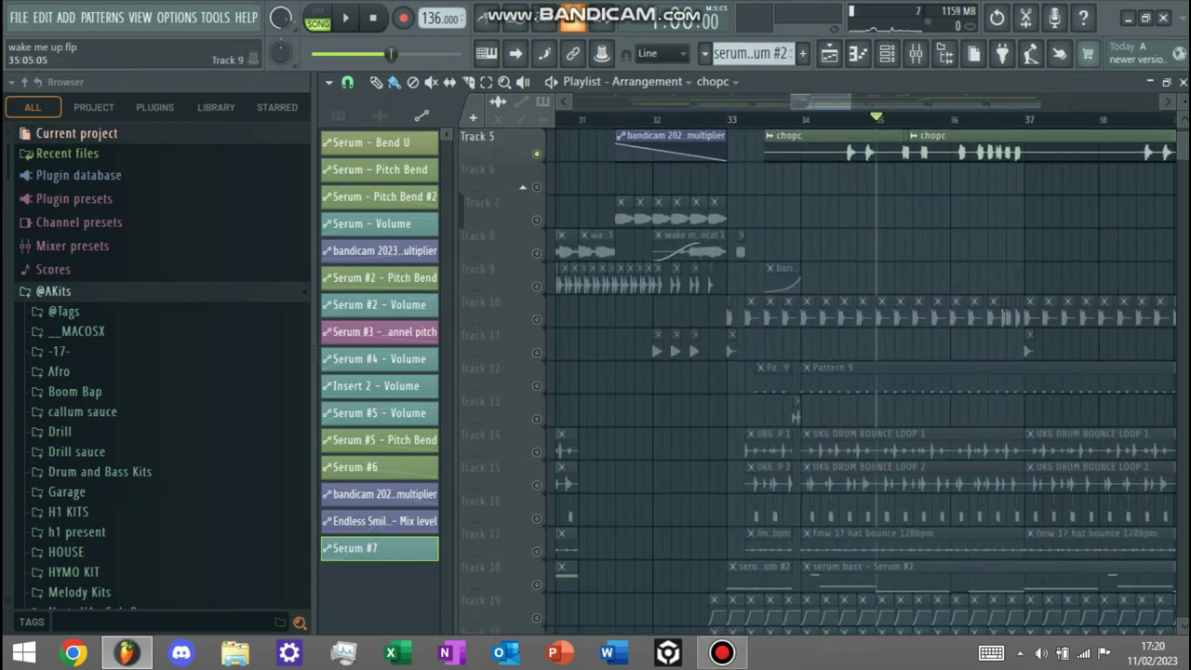
scroll(800, 279, "down", 4)
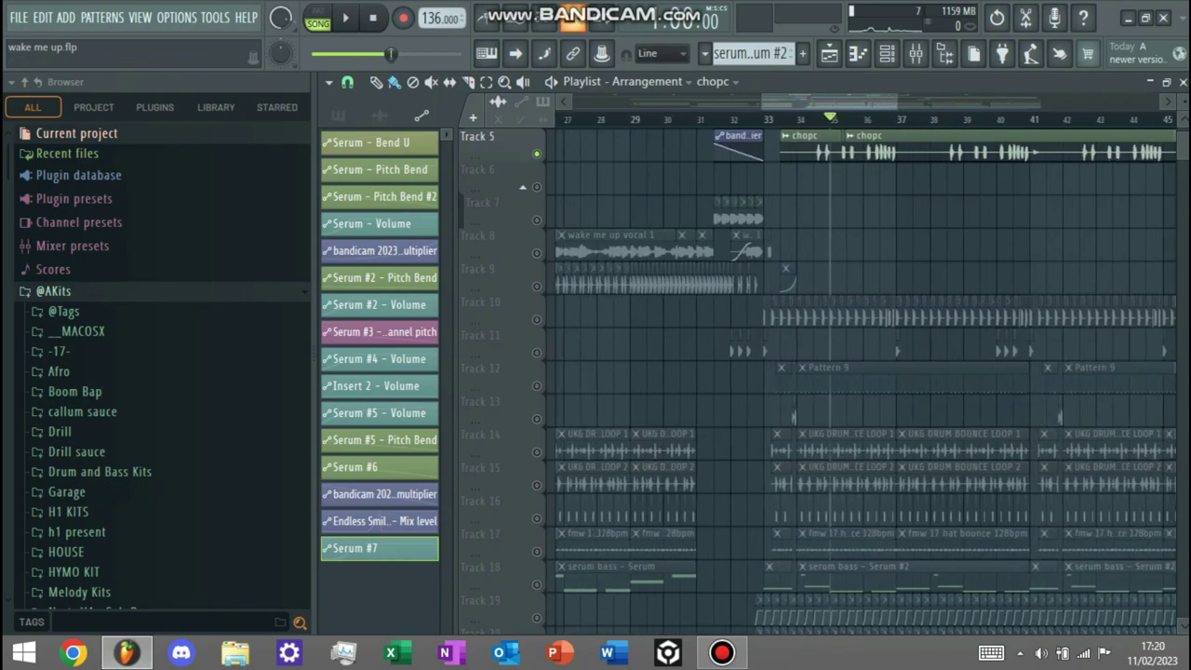
scroll(838, 316, "right", 3)
scroll(838, 316, "up", 4)
scroll(837, 317, "right", 1)
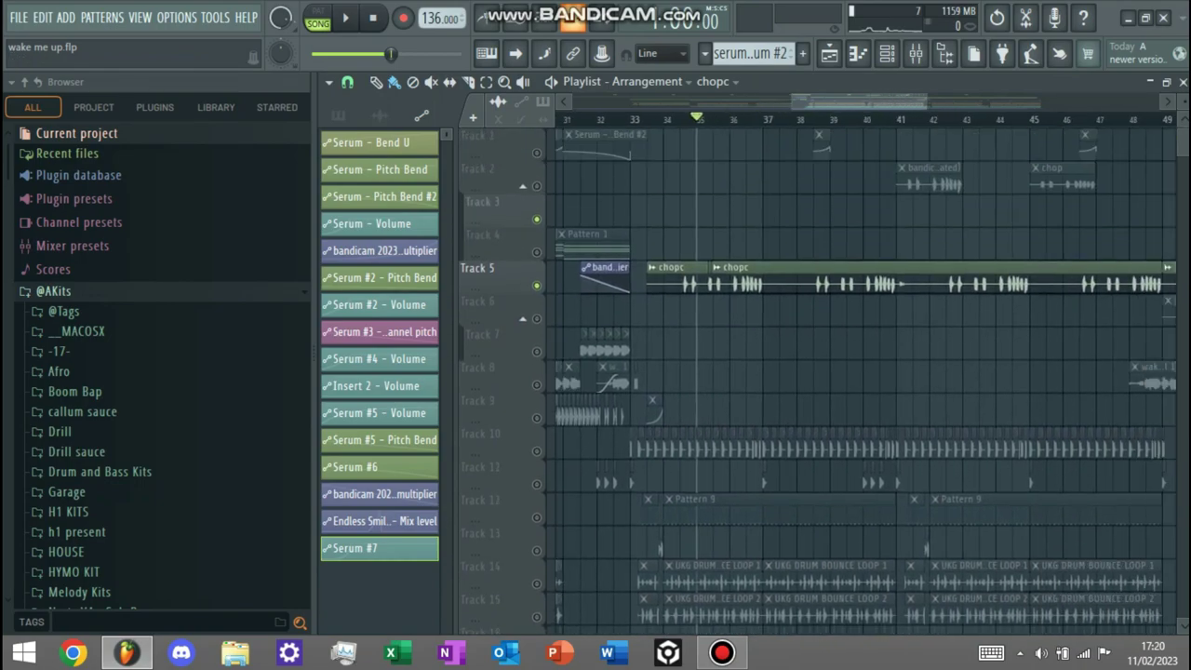
scroll(865, 373, "right", 5)
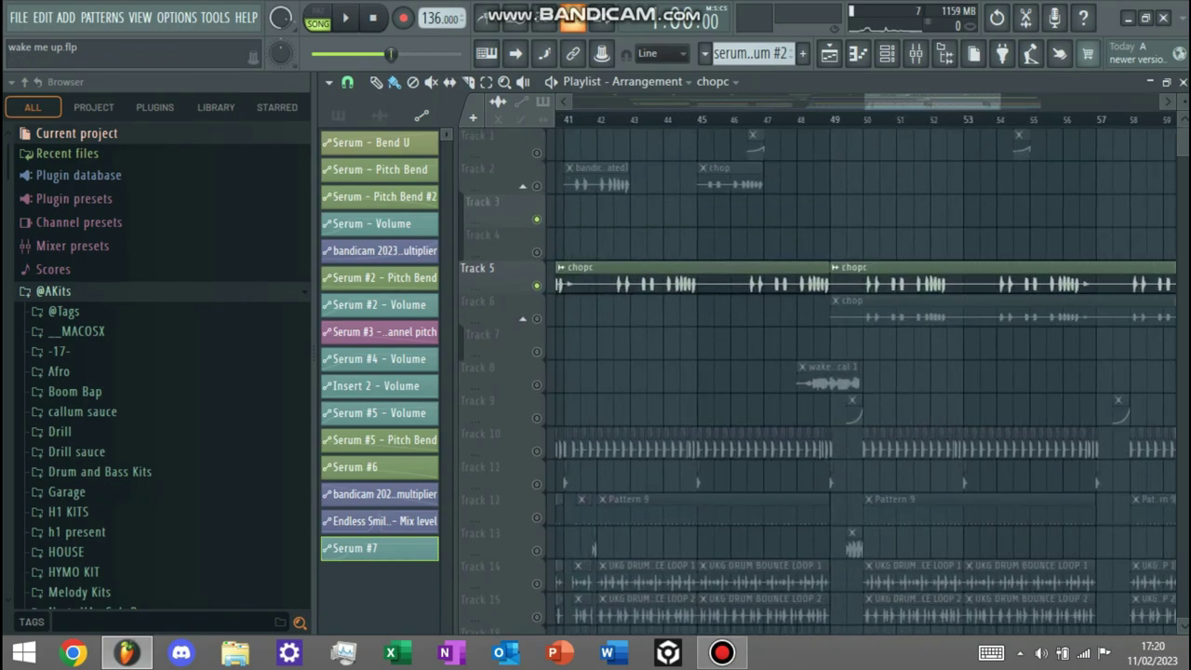
scroll(931, 301, "left", 8)
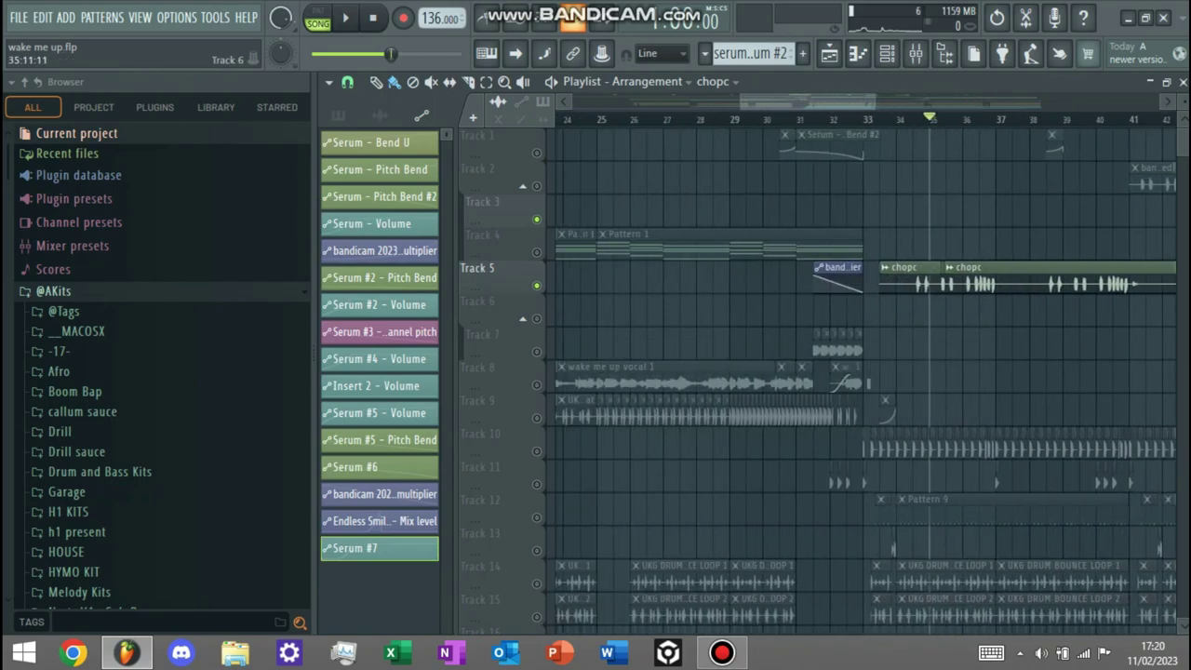
scroll(1066, 242, "up", 4)
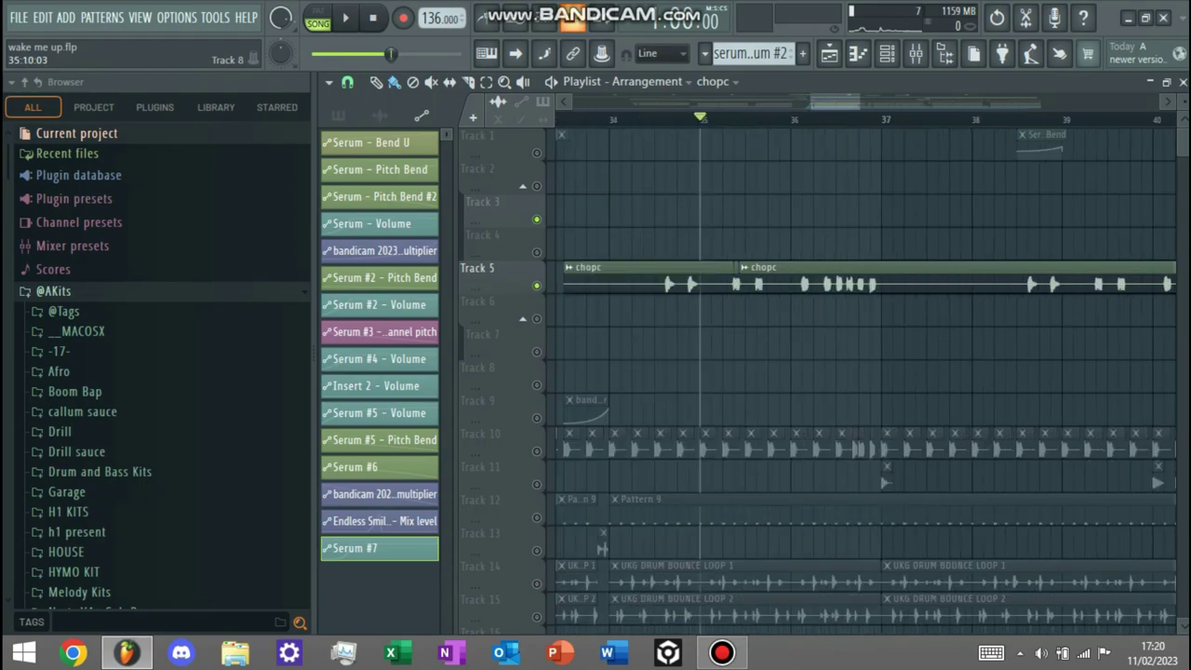
scroll(752, 372, "up", 2)
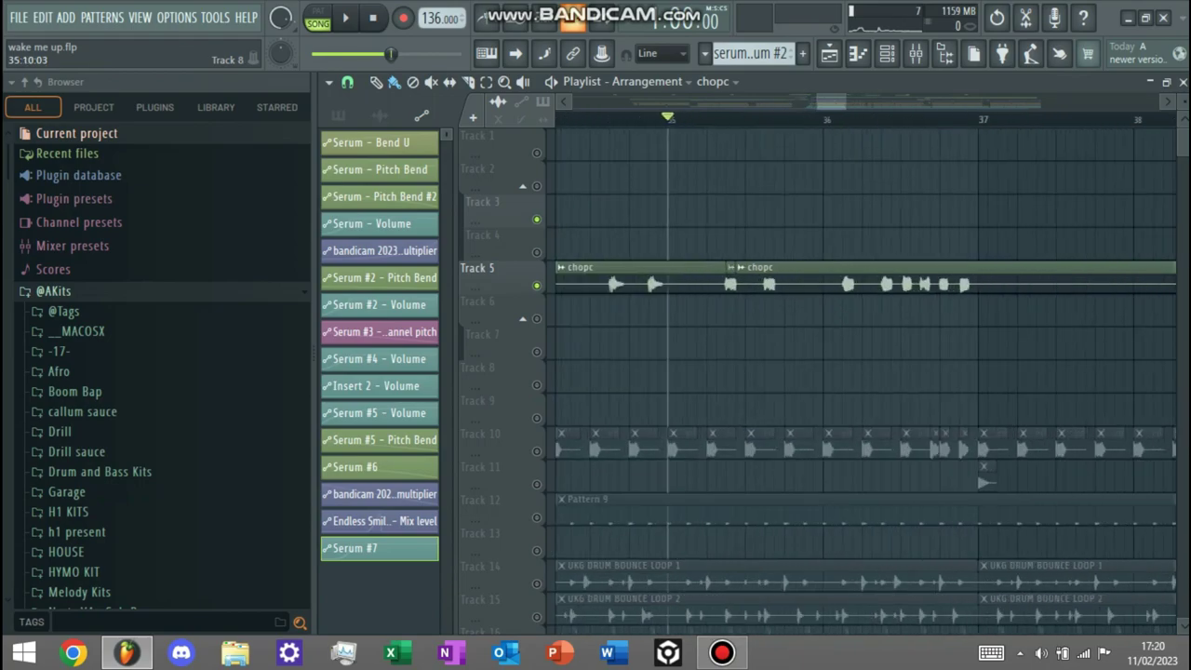
scroll(751, 372, "up", 3)
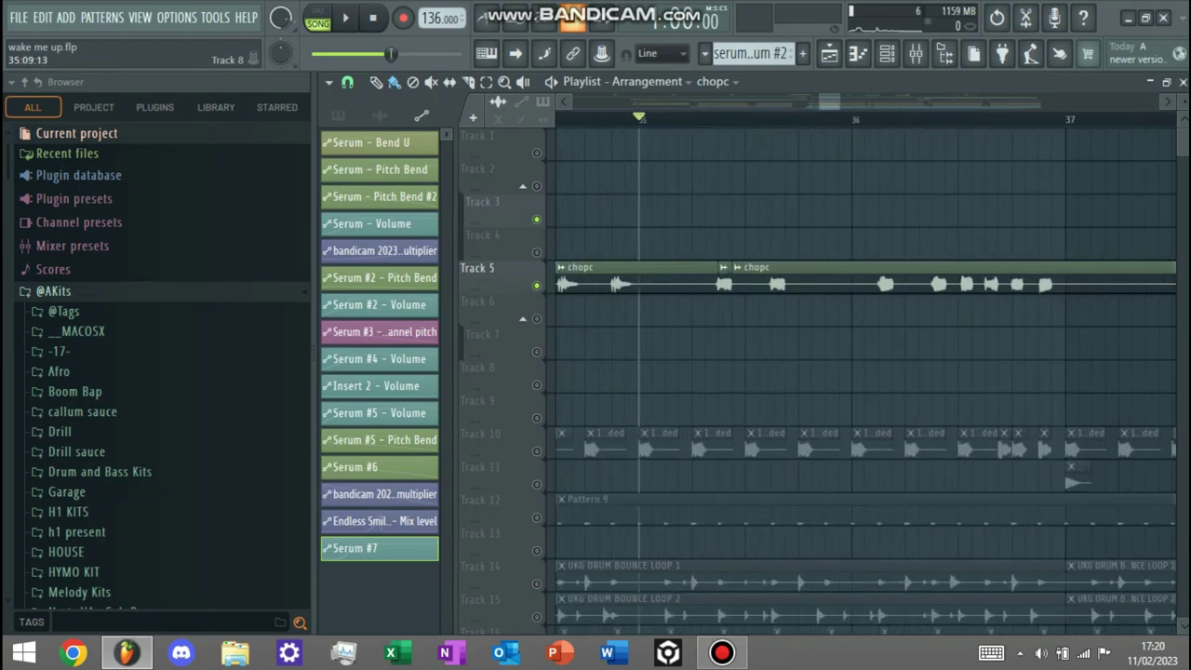
scroll(752, 372, "down", 3)
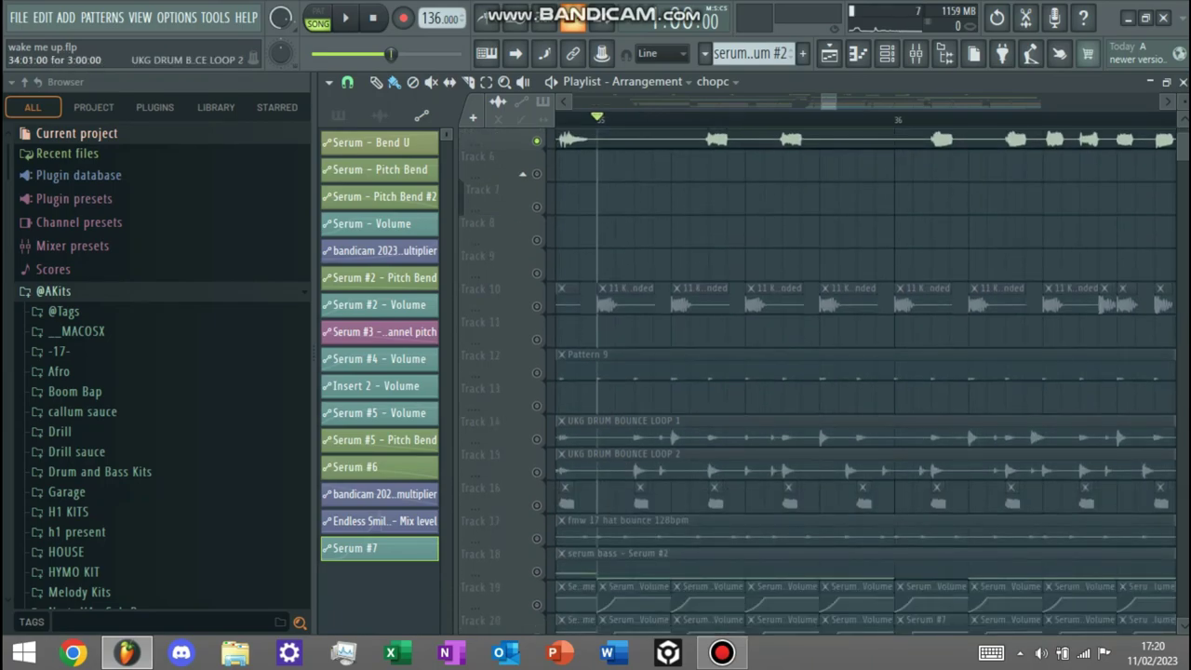
Step: Audition the Track 16 clips from bar 35 with the bass and drum loop tracks muted
scroll(716, 493, "down", 10)
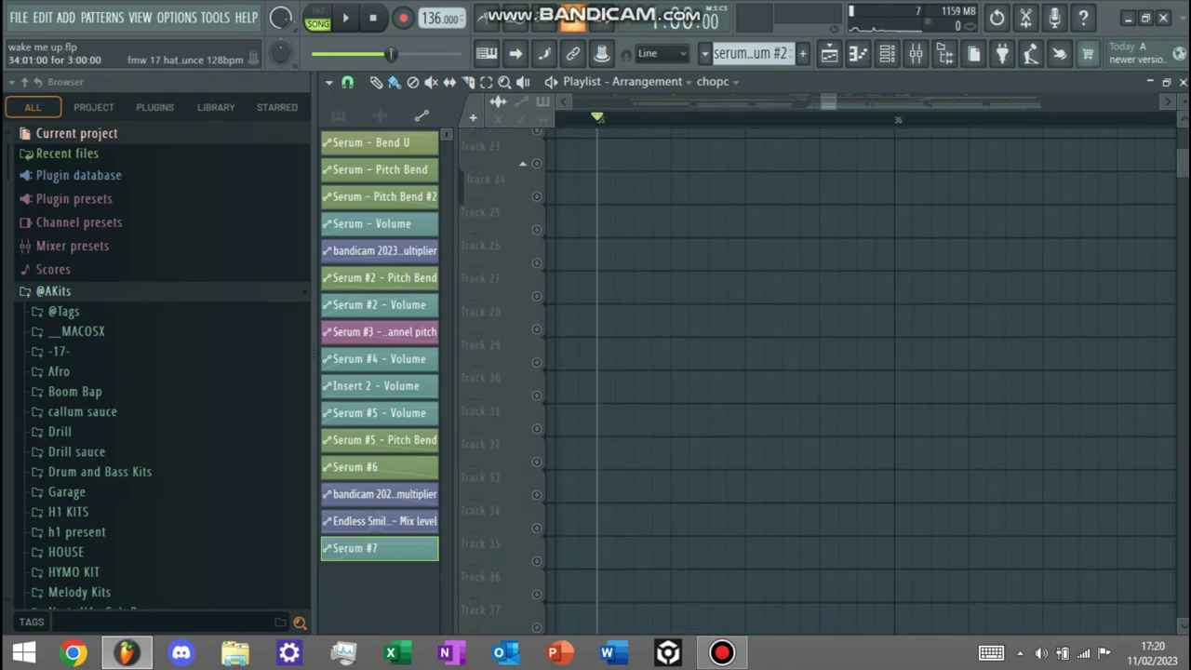
scroll(865, 372, "up", 8)
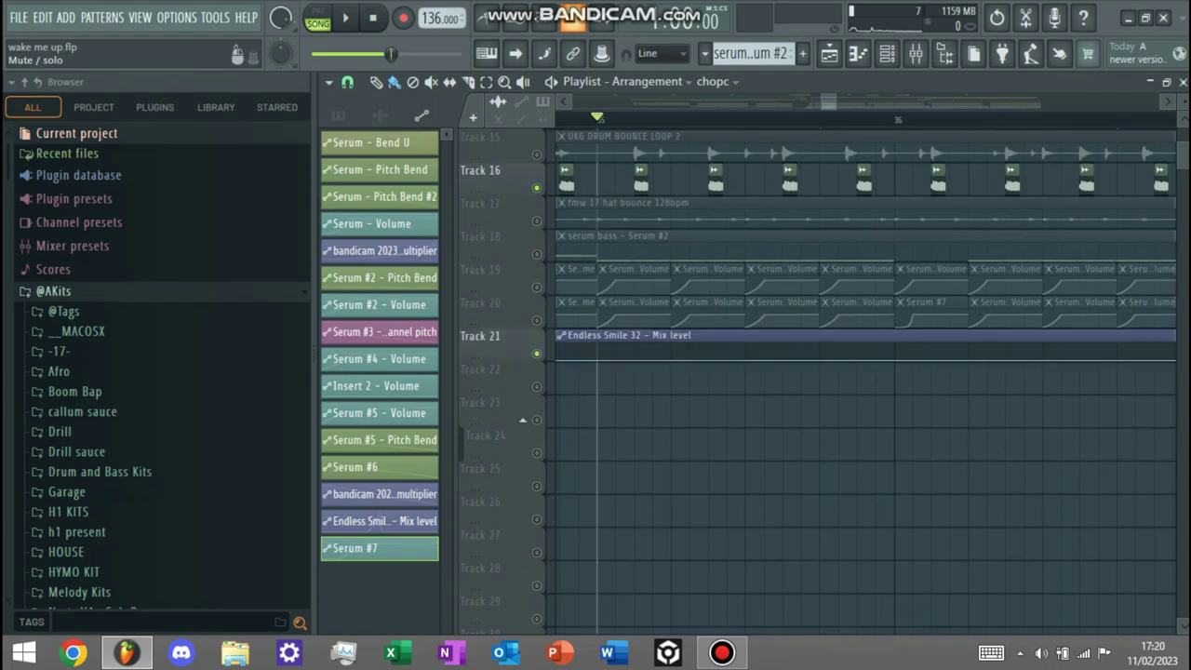
key("space")
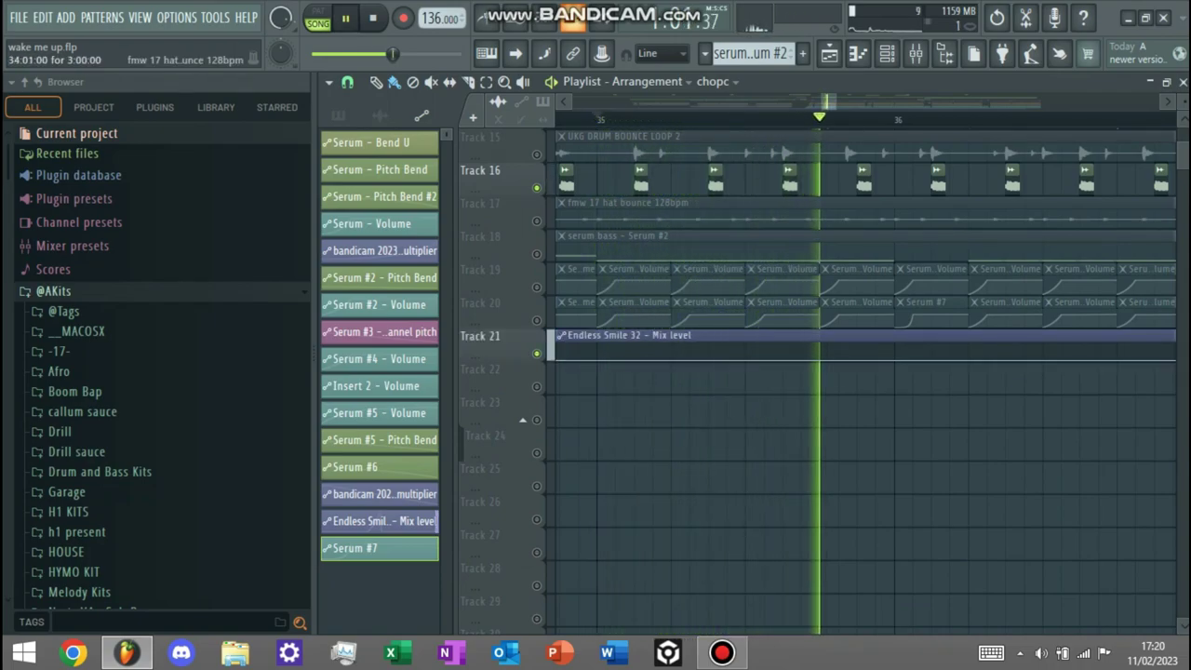
scroll(865, 372, "up", 13)
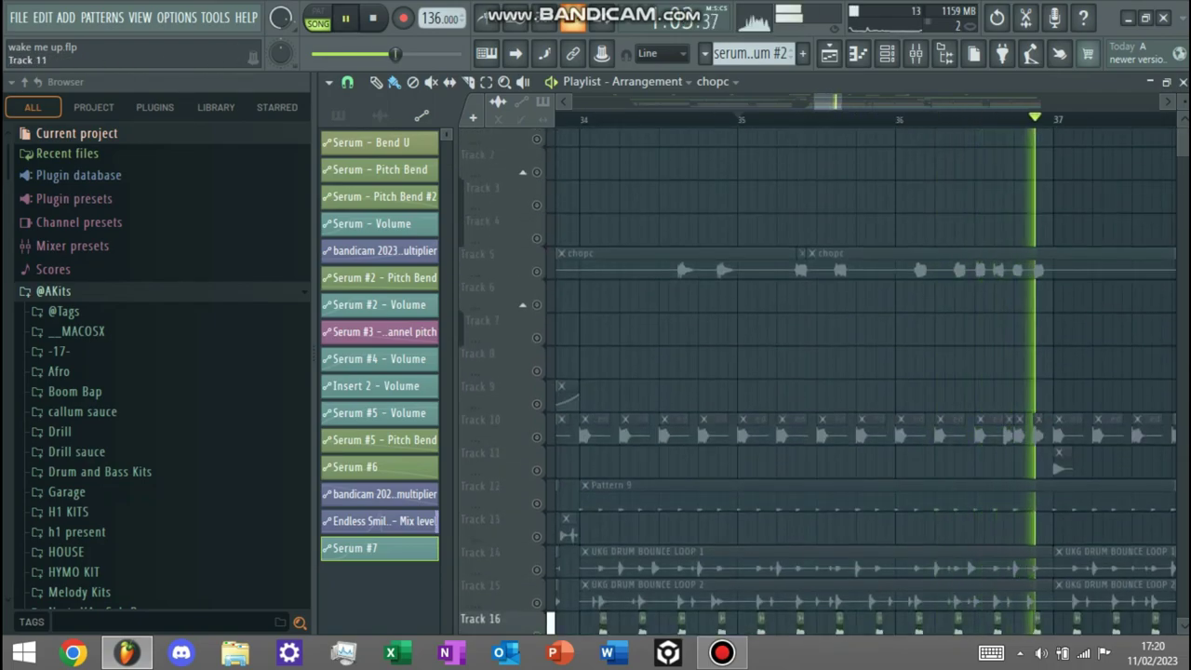
scroll(866, 372, "down", 10)
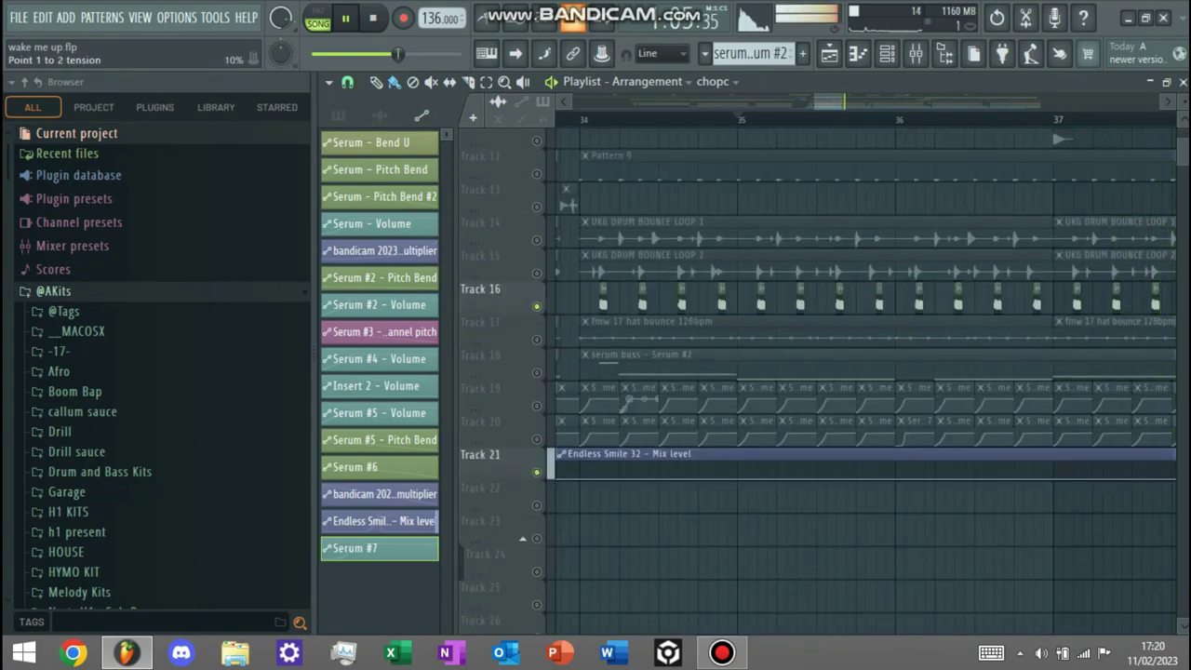
Step: Unmute the serum bass on Track 18 and the volume automation on Tracks 19 and 20, followed by all remaining tracks
left_click(536, 372)
left_click(536, 406)
left_click(536, 438)
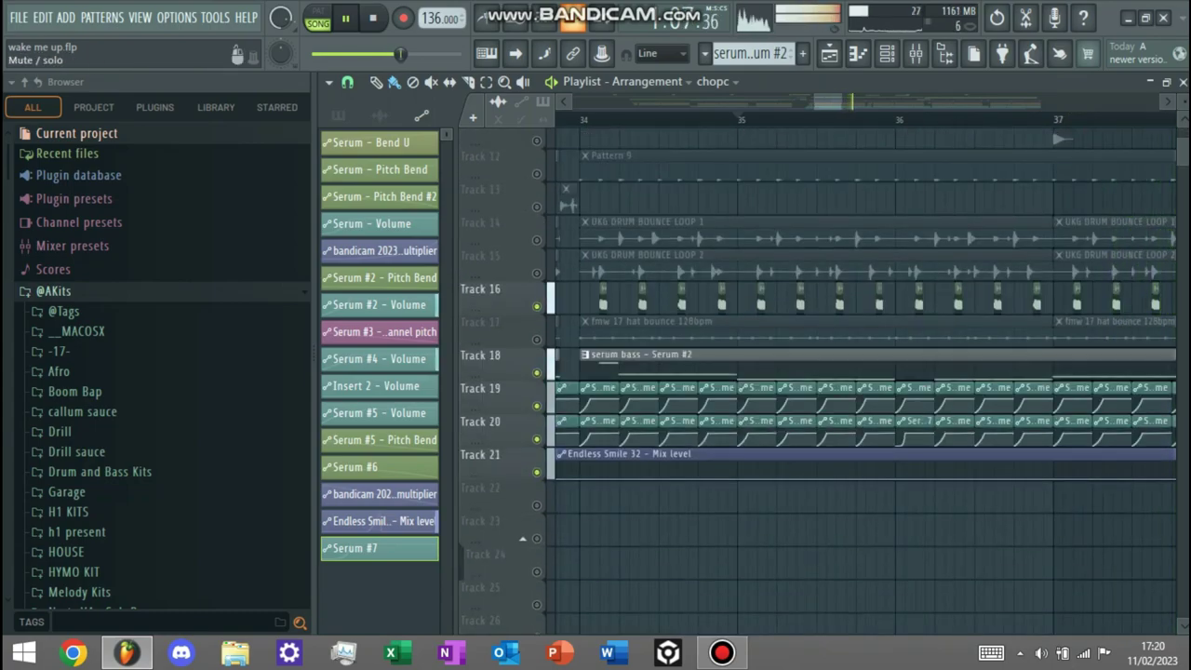
right_click(536, 273)
right_click(536, 273)
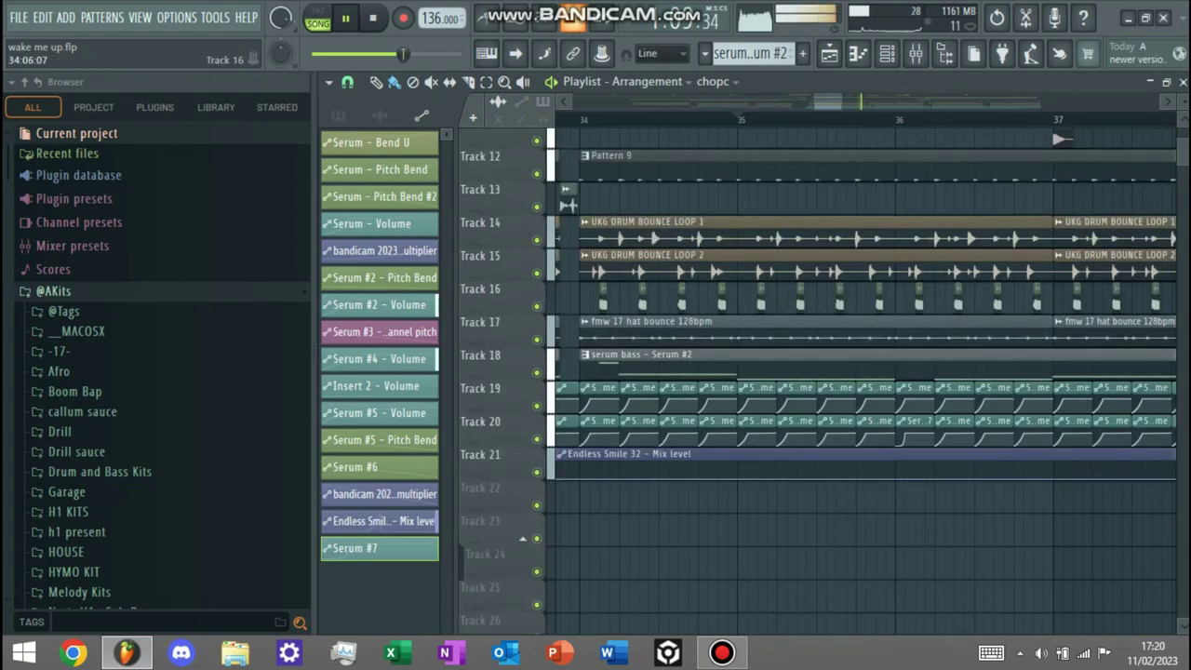
Step: Listen to the full drop with every track active up to about bar 42, stop playback and view the vocal chop tracks
scroll(628, 298, "down", 2)
scroll(896, 140, "down", 5)
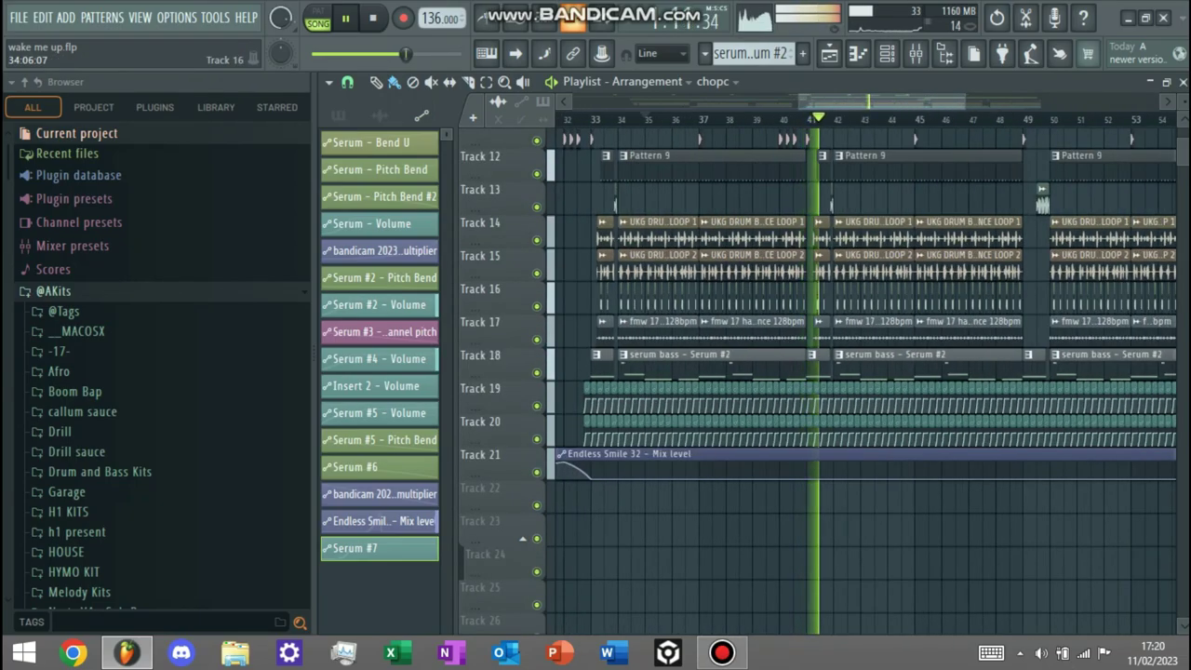
scroll(828, 317, "down", 2)
scroll(828, 317, "up", 2)
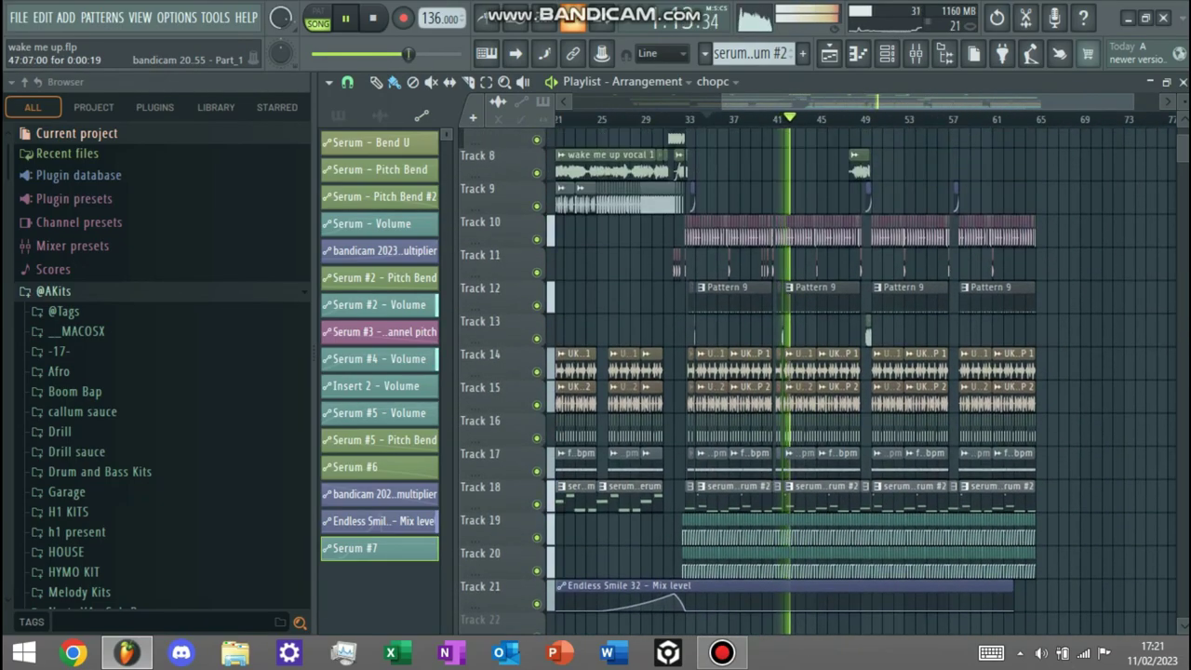
scroll(828, 316, "up", 3)
scroll(838, 298, "up", 3)
key("space")
scroll(774, 279, "up", 3)
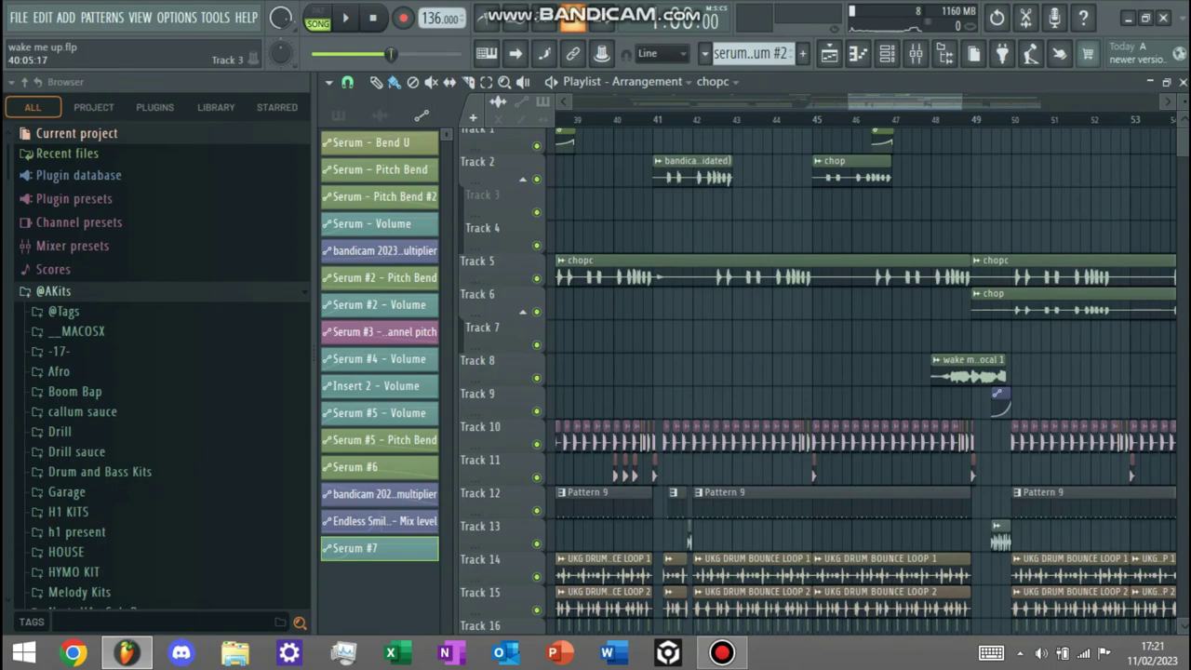
mouse_move(722, 652)
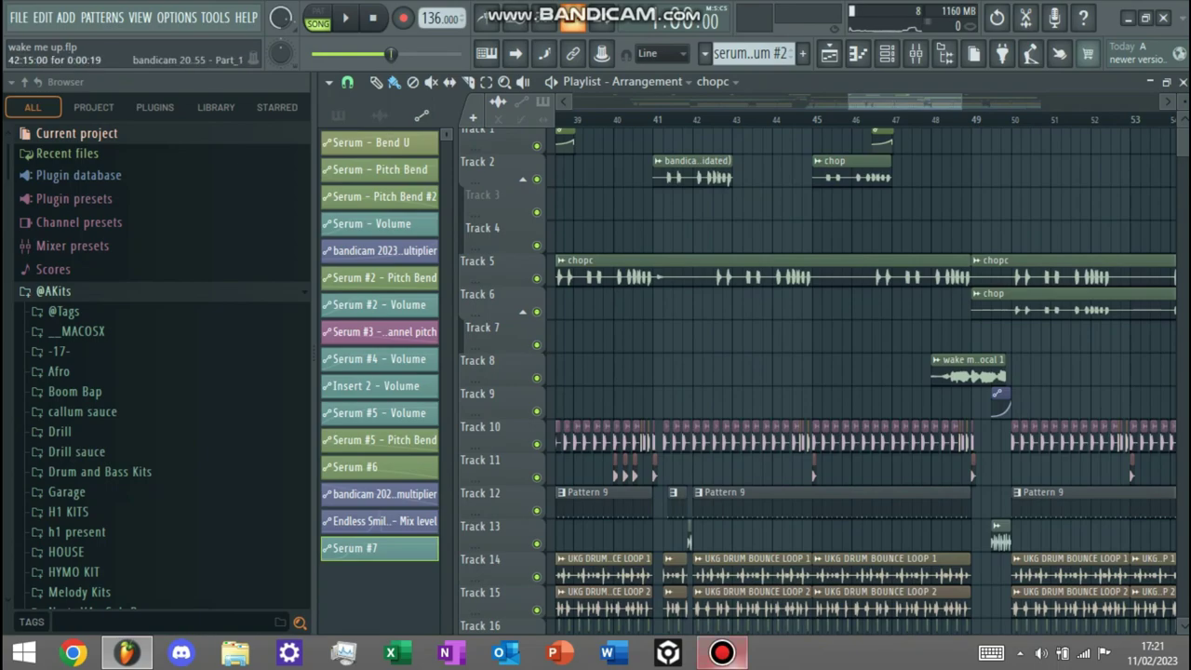
left_click(721, 553)
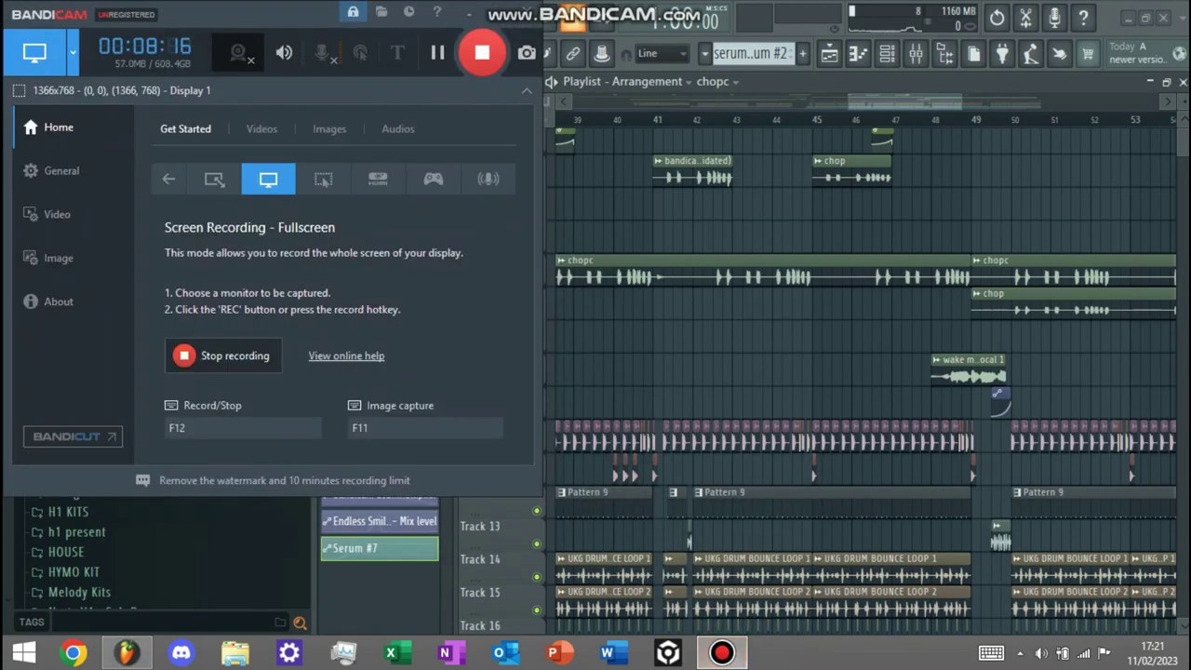
left_click(495, 11)
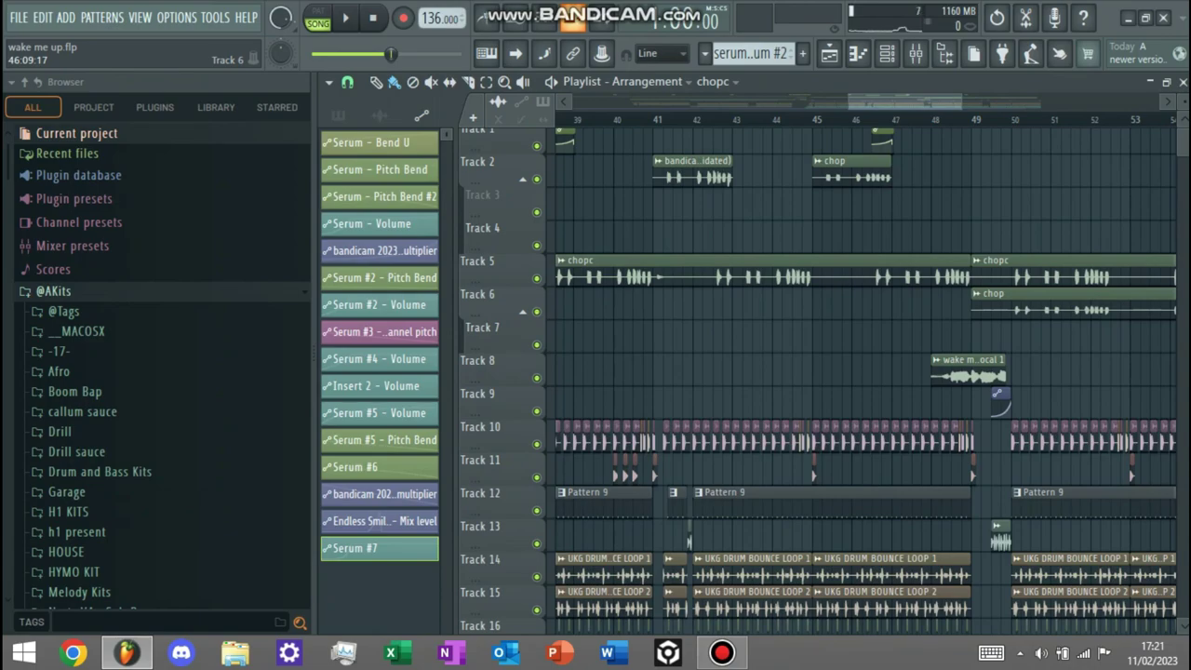
Step: Audition the wake me up vocal break from bar 48 to the drop's return at bar 50
scroll(875, 303, "right", 9)
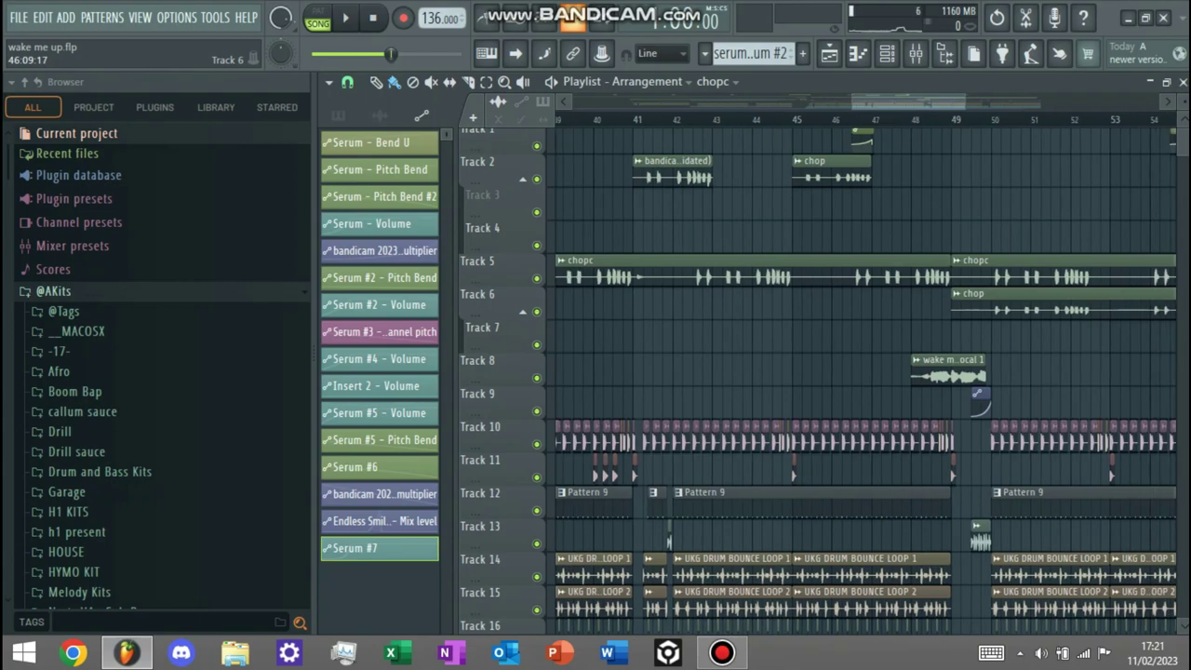
left_click(752, 119)
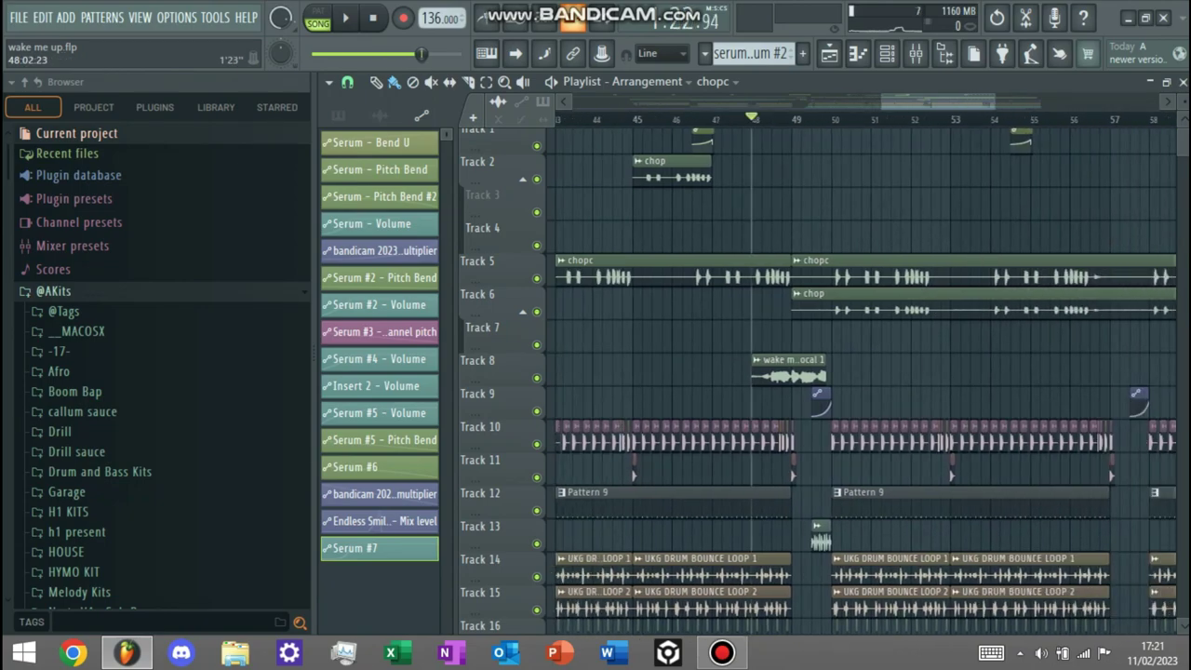
scroll(794, 302, "up", 3)
key("space")
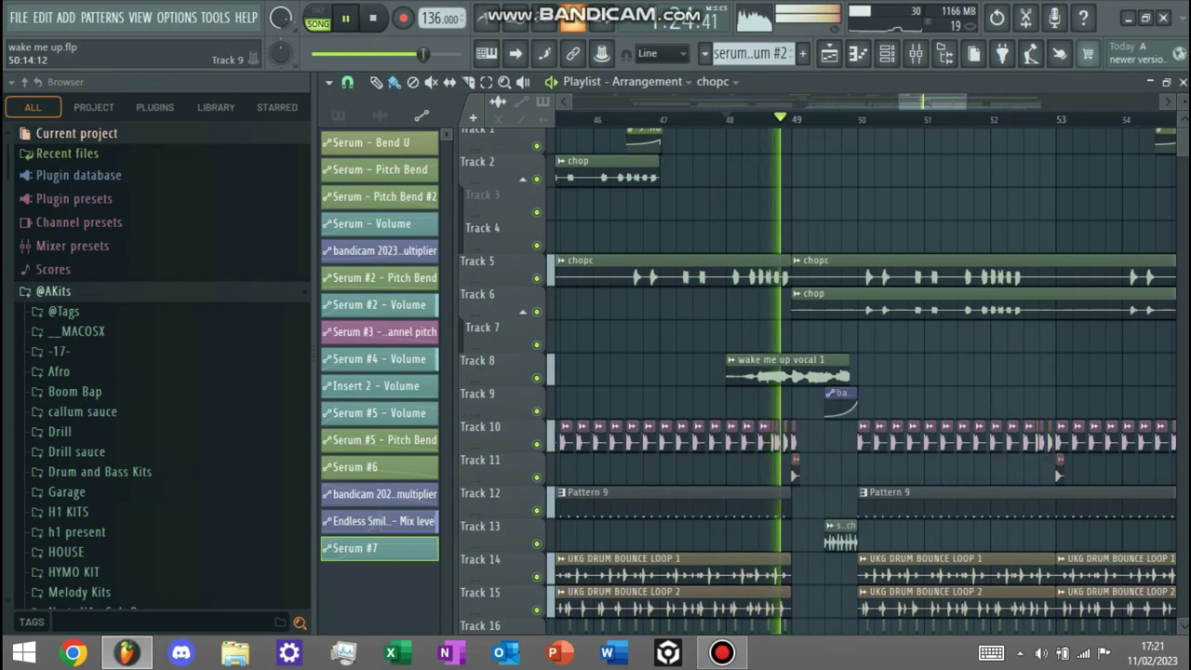
scroll(848, 400, "right", 2)
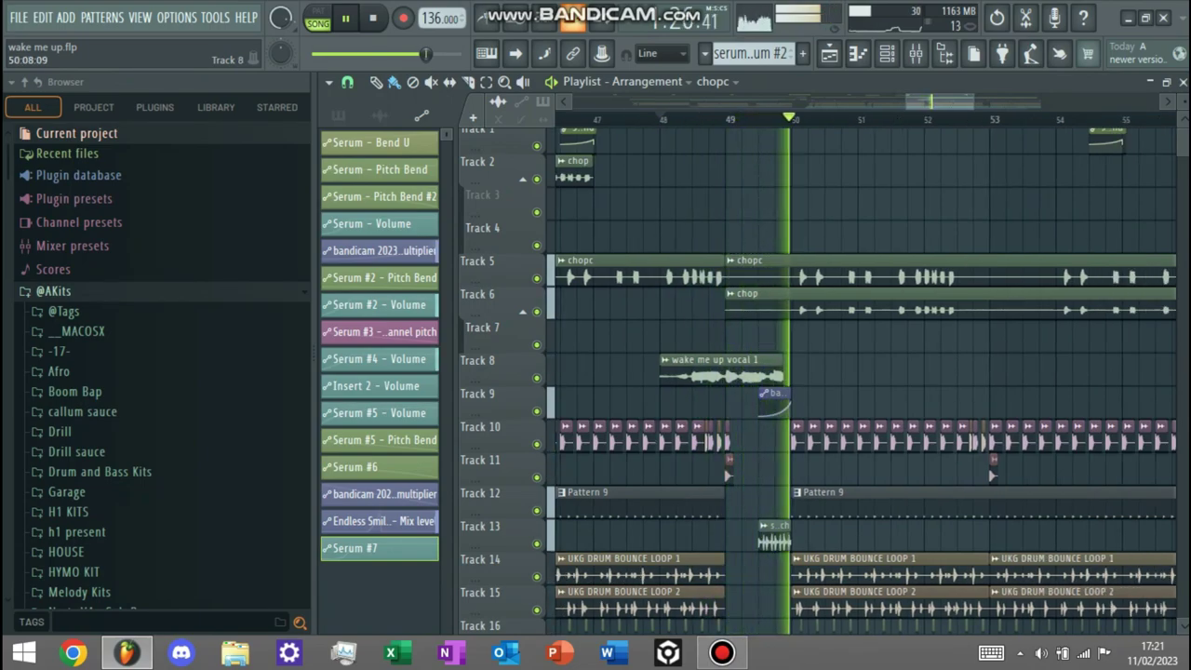
key("space")
Step: Examine the arrangement from the scratch break at bar 49 through the rest of the second drop
scroll(806, 369, "up", 2)
scroll(803, 372, "up", 1)
scroll(800, 372, "down", 3)
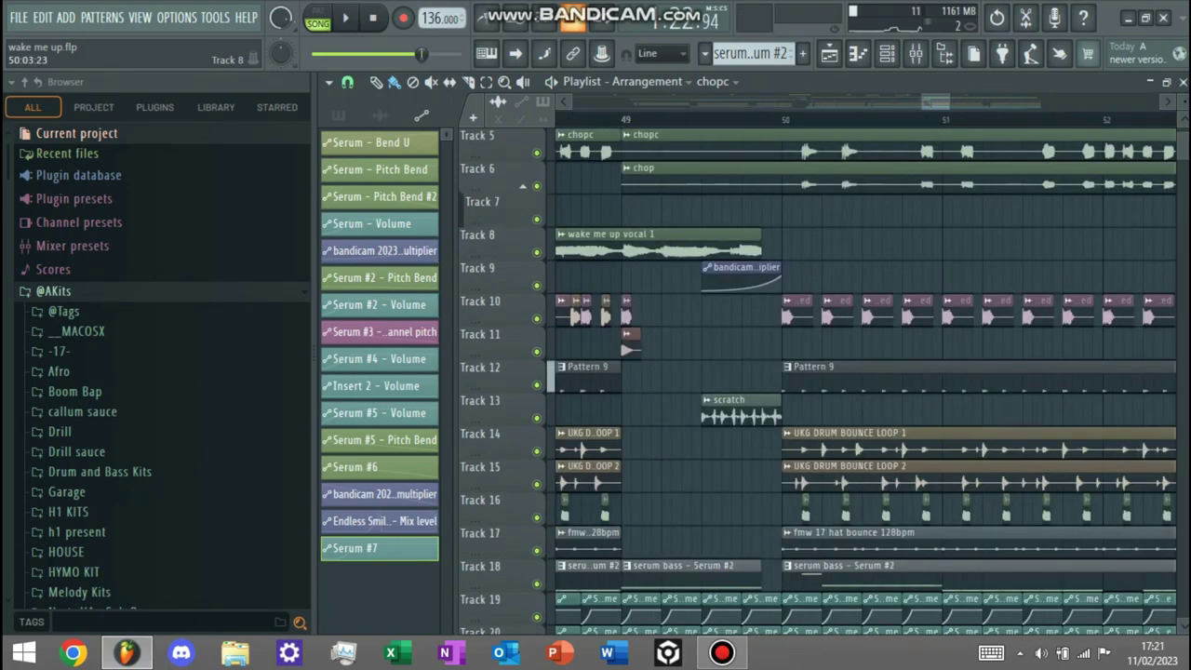
scroll(798, 372, "down", 4)
scroll(802, 372, "right", 20)
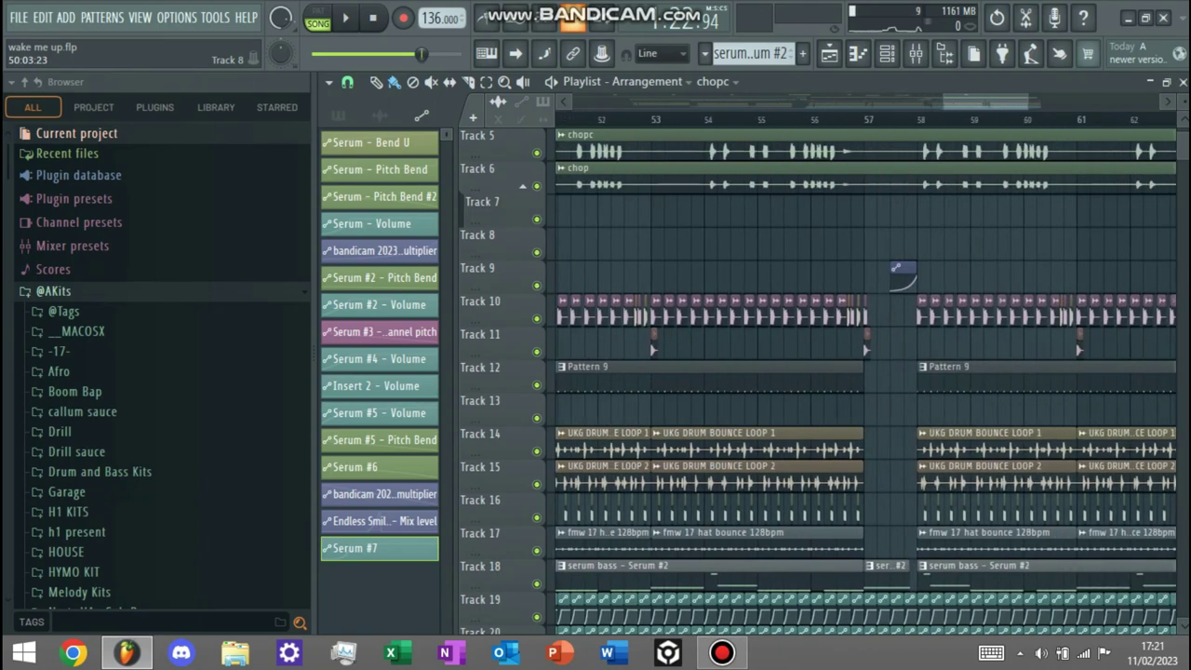
scroll(804, 373, "down", 3)
scroll(705, 270, "down", 5)
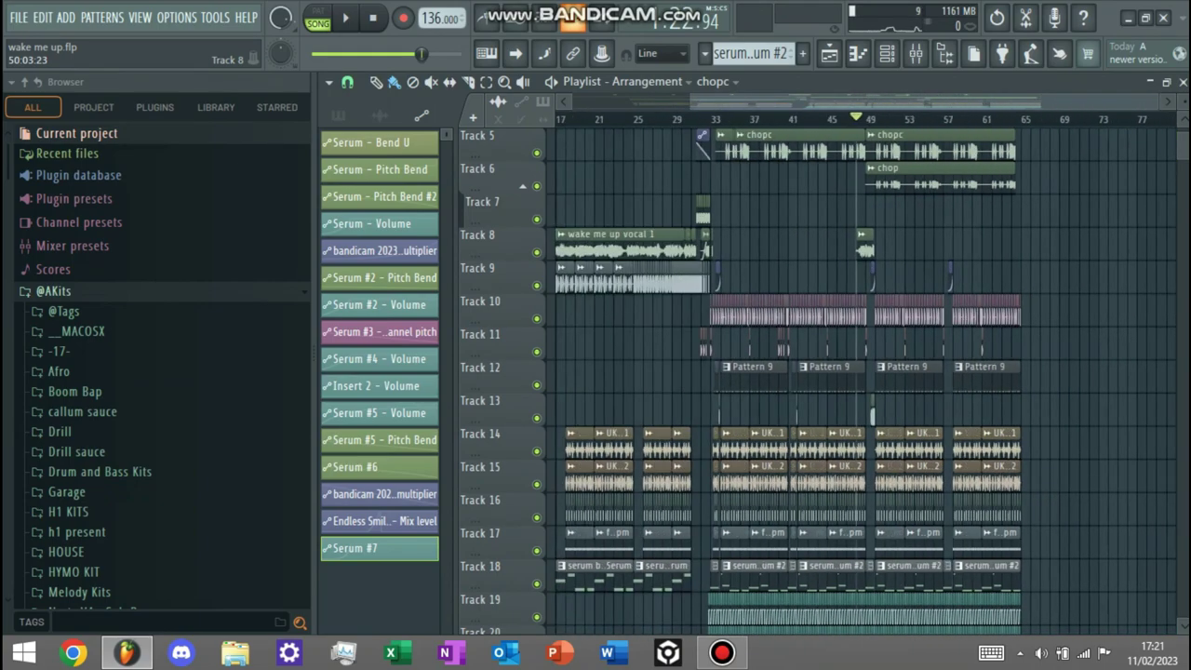
Step: Audition the start of the first drop from bar 33 into bar 34
scroll(754, 275, "up", 6)
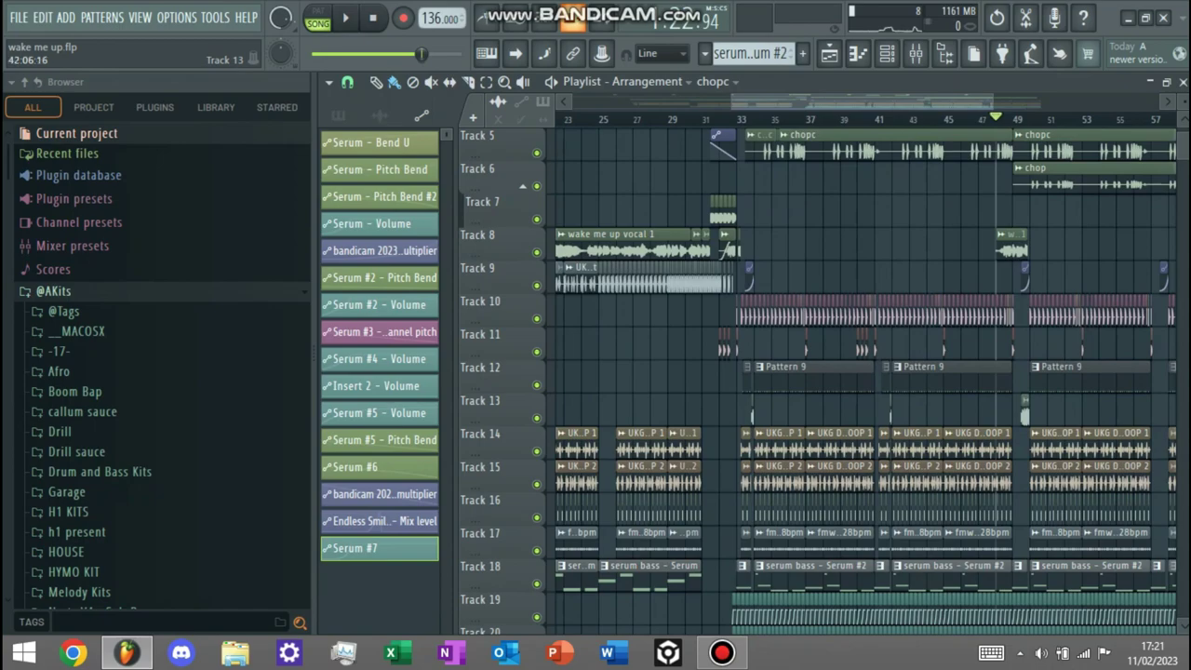
scroll(751, 274, "up", 4)
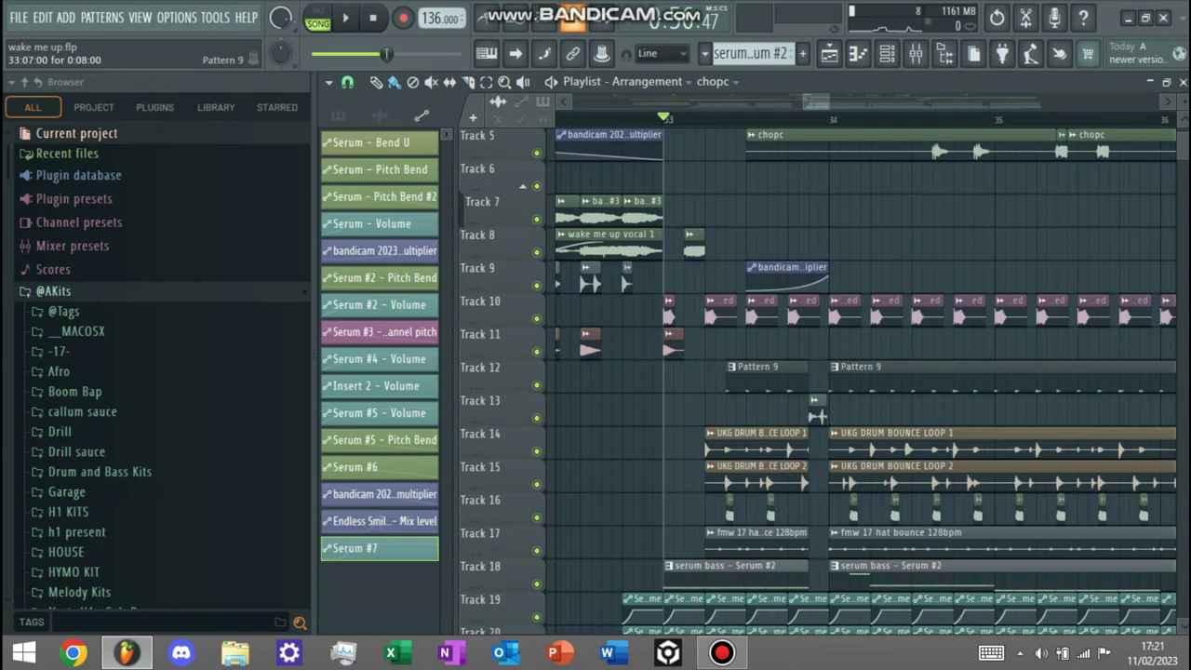
key("space")
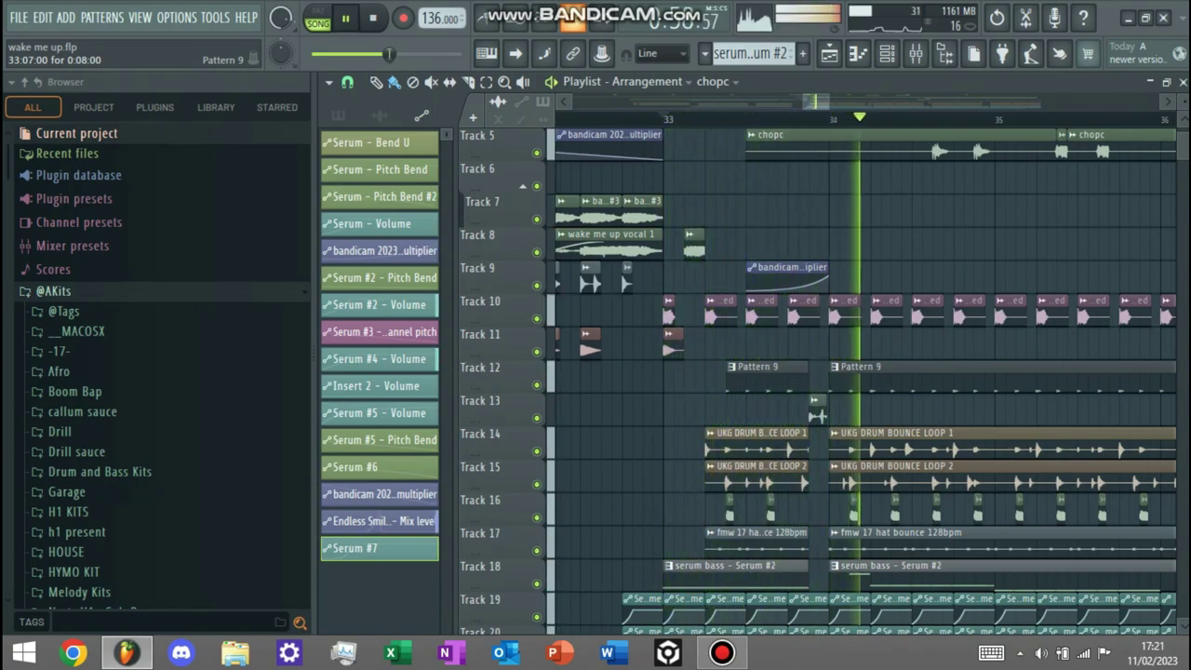
key("space")
Step: Select the serum bass clip starting at bar 34 on Track 18 and examine the clips around it
scroll(810, 416, "down", 1)
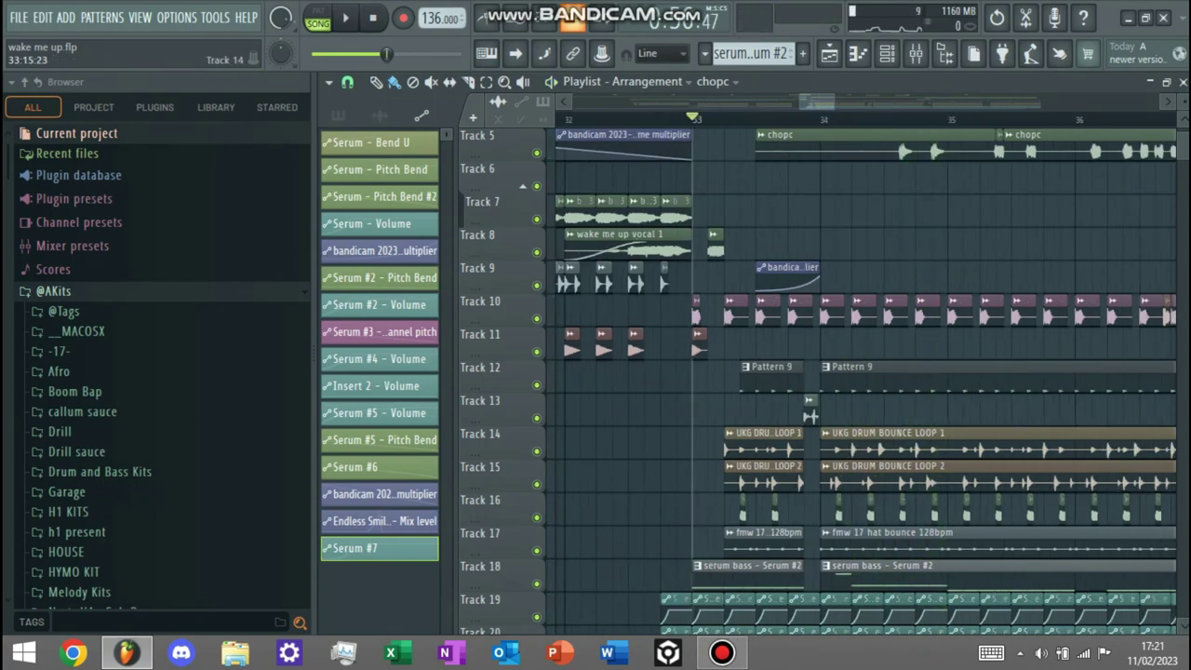
scroll(810, 416, "up", 2)
scroll(816, 416, "down", 2)
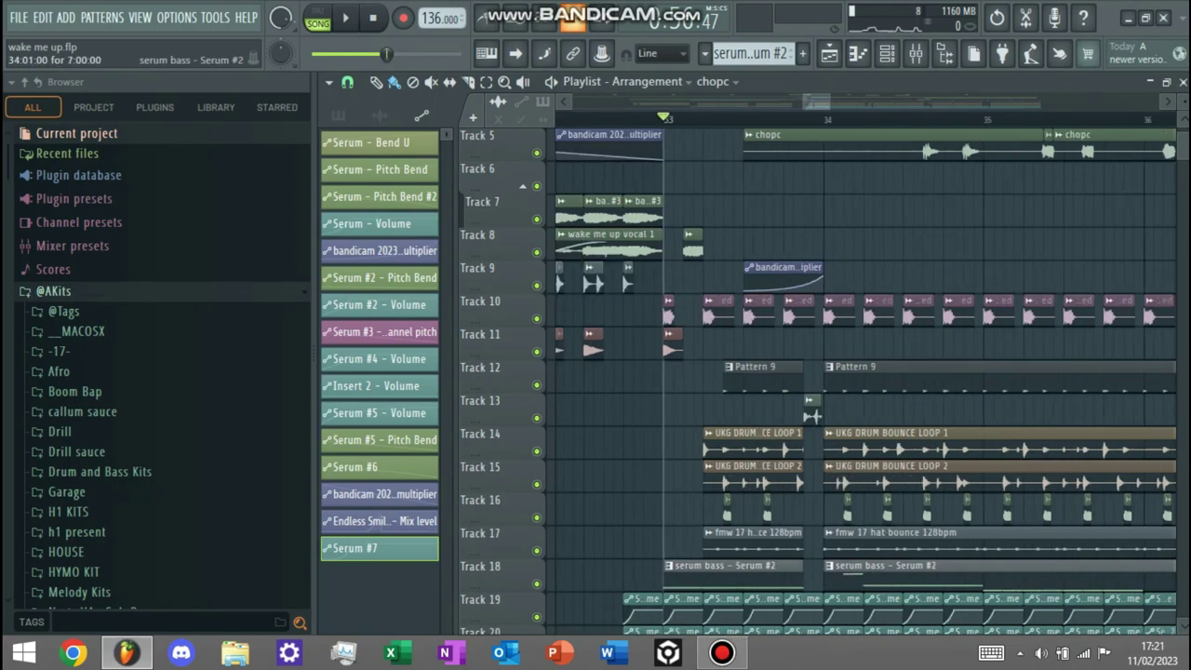
scroll(843, 565, "up", 3)
left_click(843, 566, "ctrl")
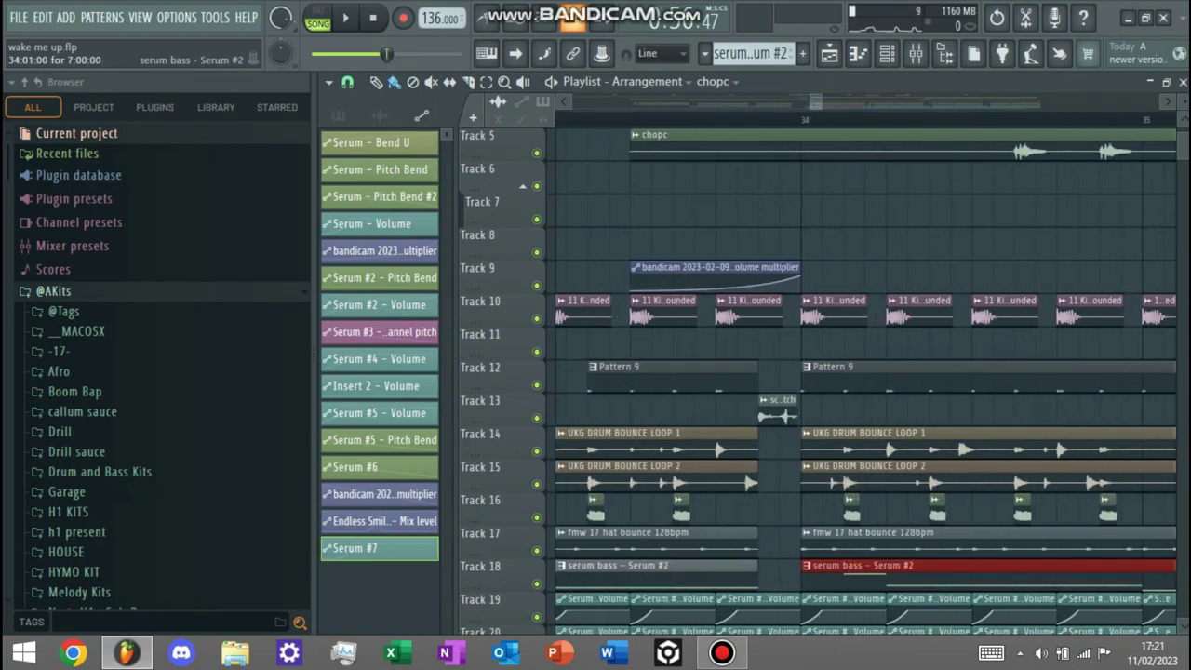
scroll(842, 566, "down", 2)
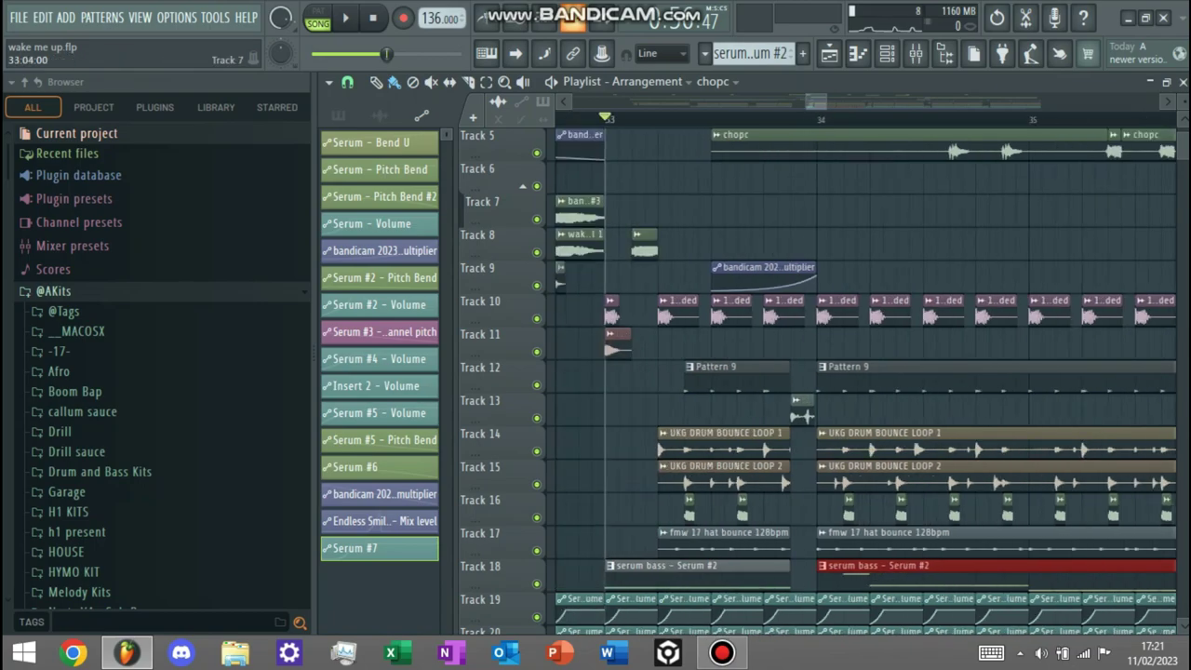
scroll(654, 177, "down", 2)
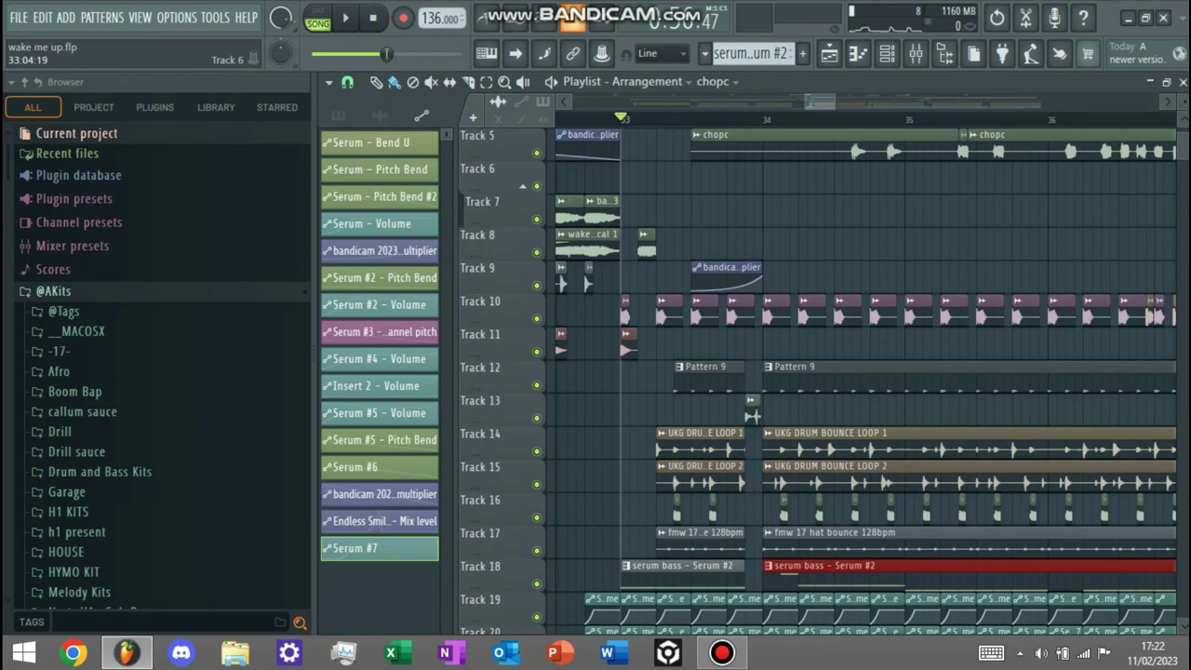
Step: Audition the transition into the first drop, starting from bar 32
scroll(654, 177, "left", 1)
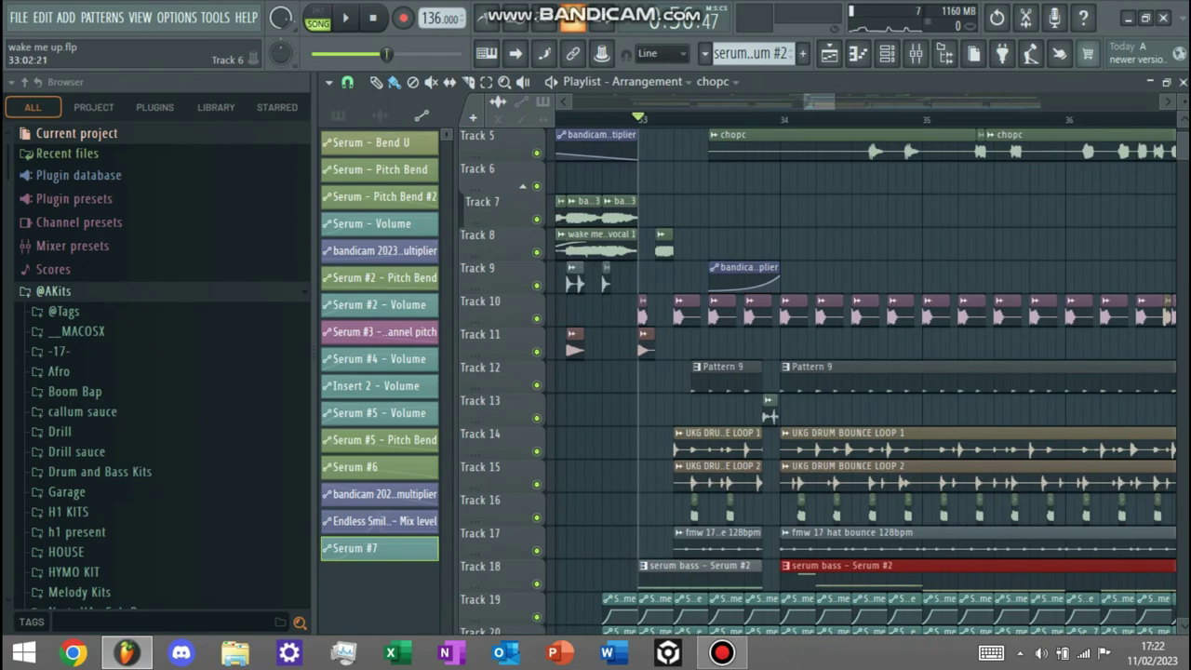
left_click_drag(640, 118, 602, 118)
scroll(865, 287, "down", 1)
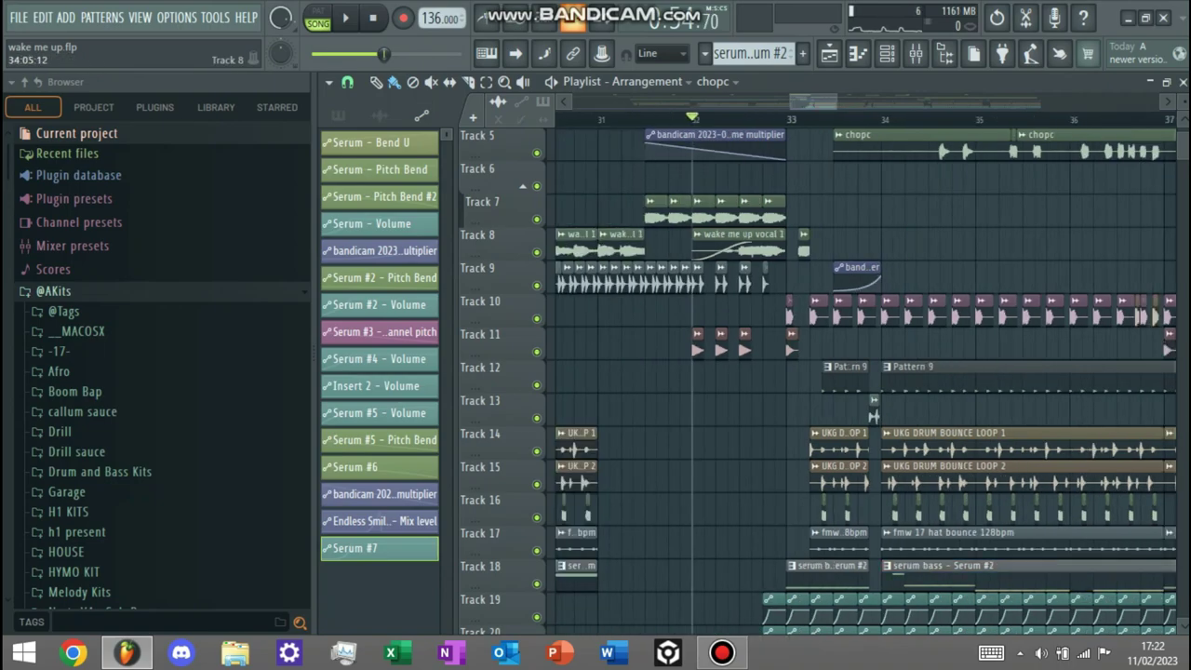
key("space")
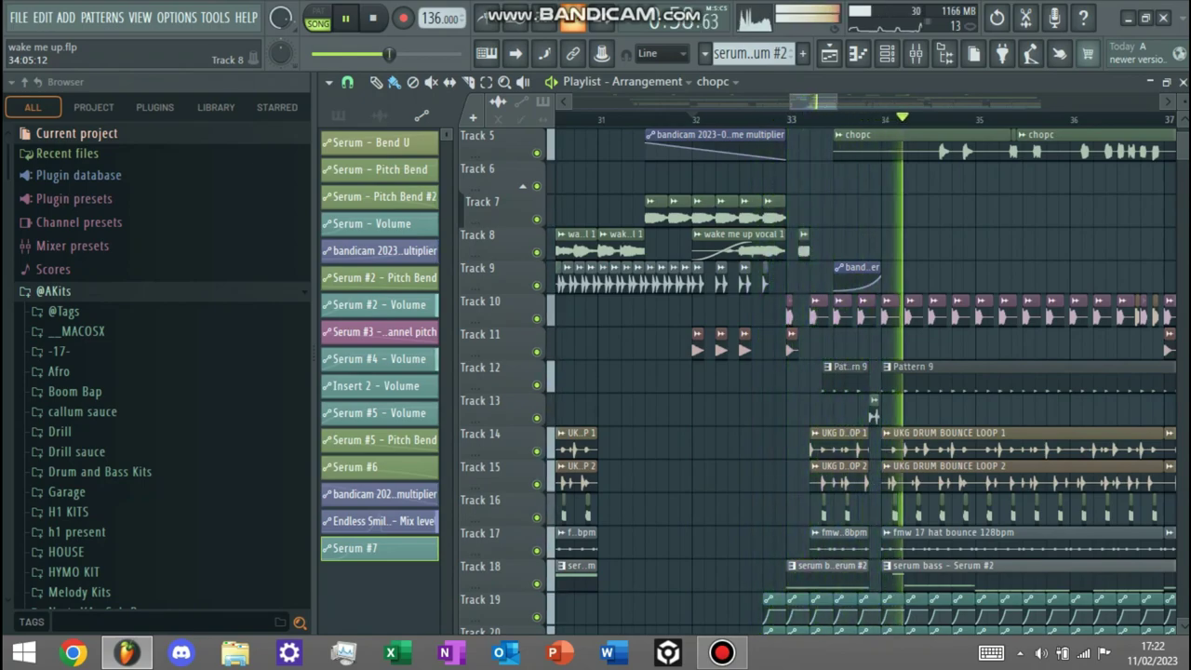
key("space")
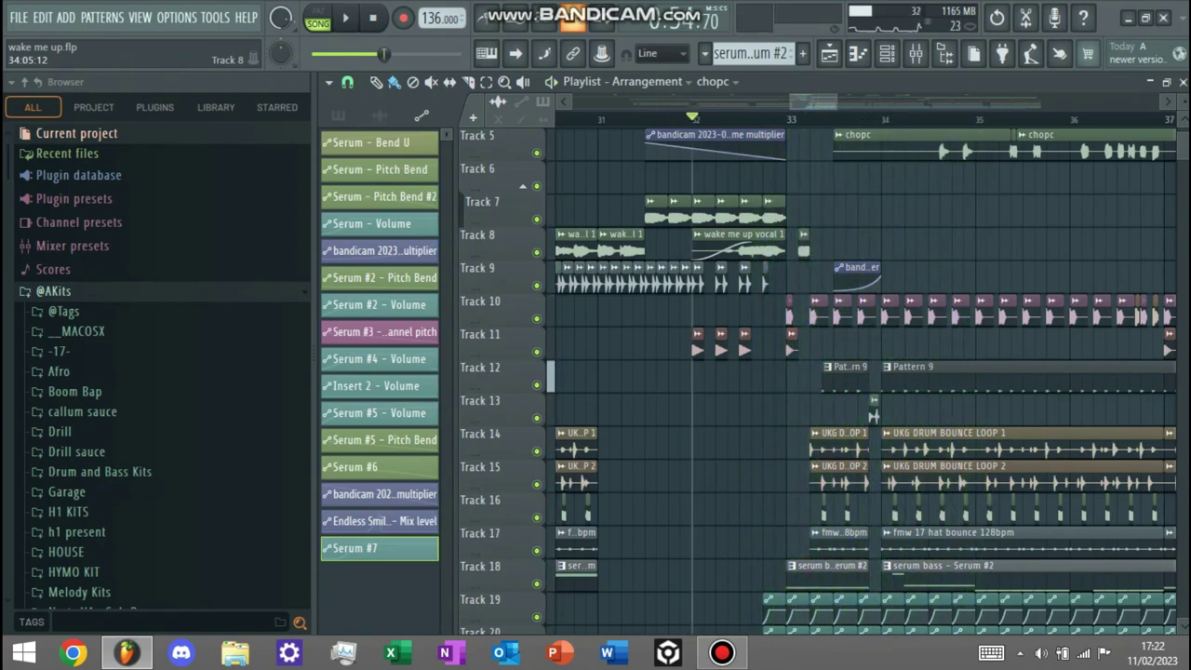
Step: Open the mixer and select the Master track to view its effect slots
scroll(899, 382, "down", 10)
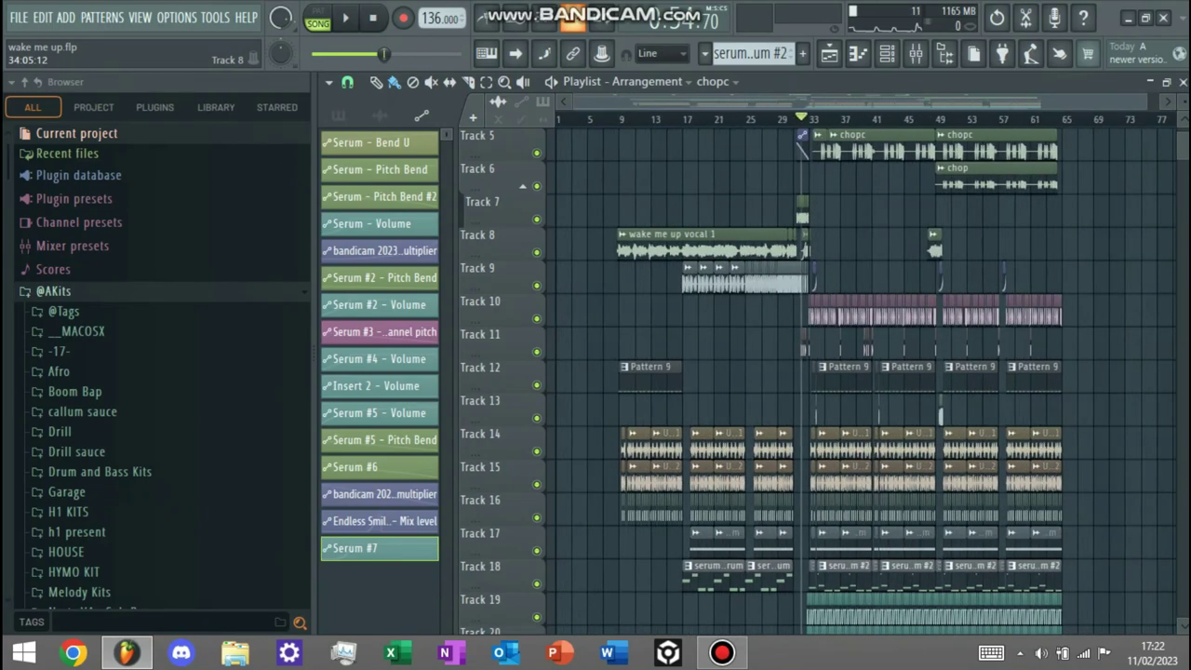
key("F9")
scroll(806, 214, "down", 3)
scroll(655, 214, "up", 15)
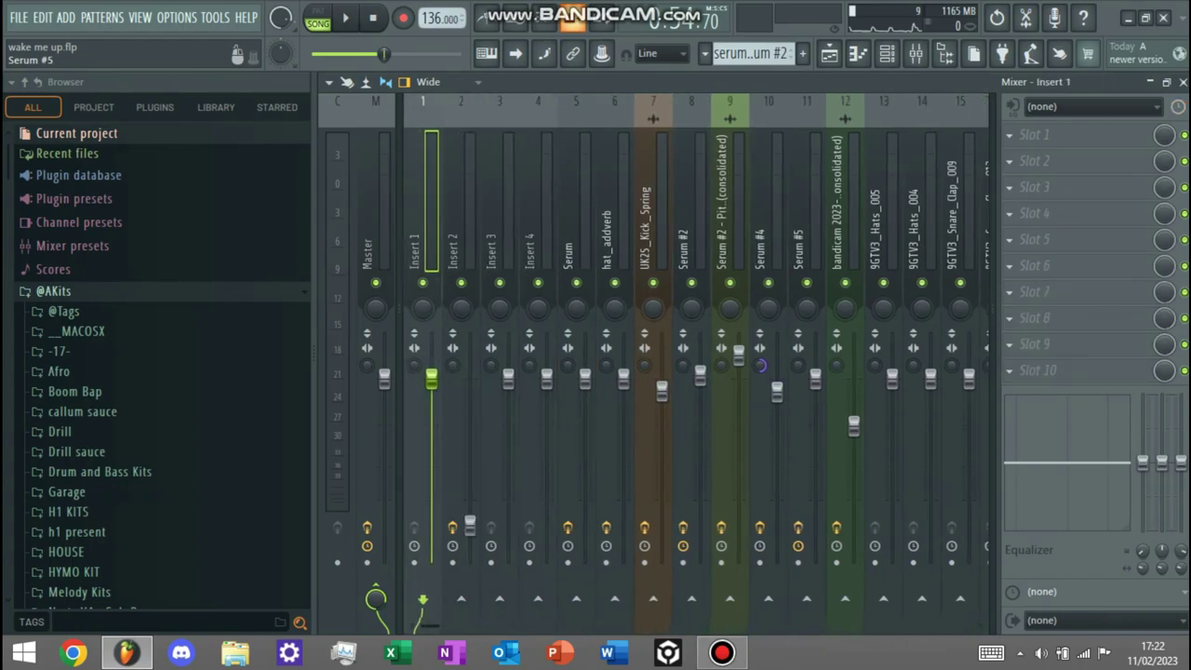
left_click(374, 214)
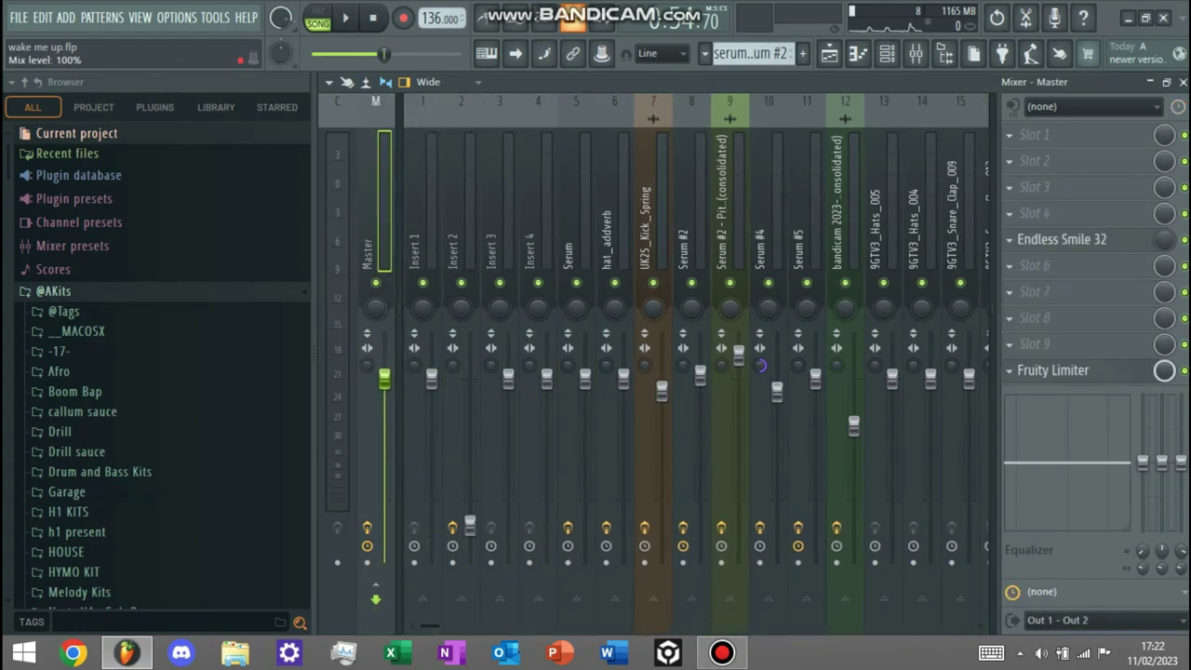
Step: Examine the effect slots of the first mixer inserts, including hat_addverb and the kick, ending on the Serum #2 insert
left_click(423, 214)
left_click_drag(423, 214, 614, 214)
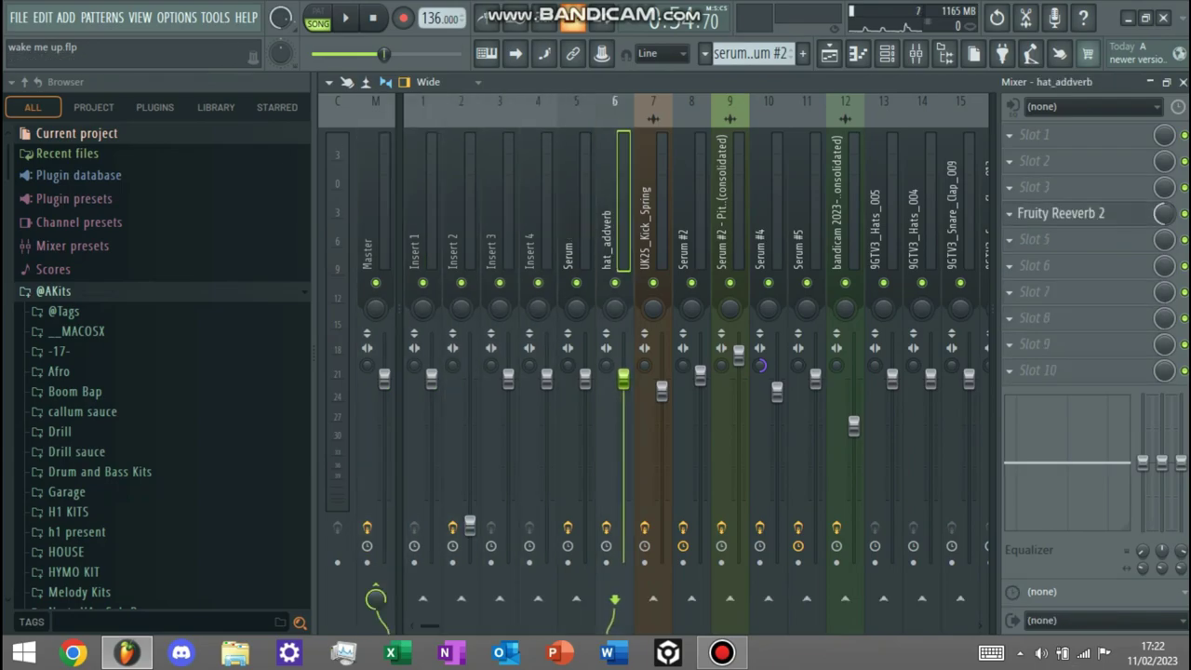
key("Right")
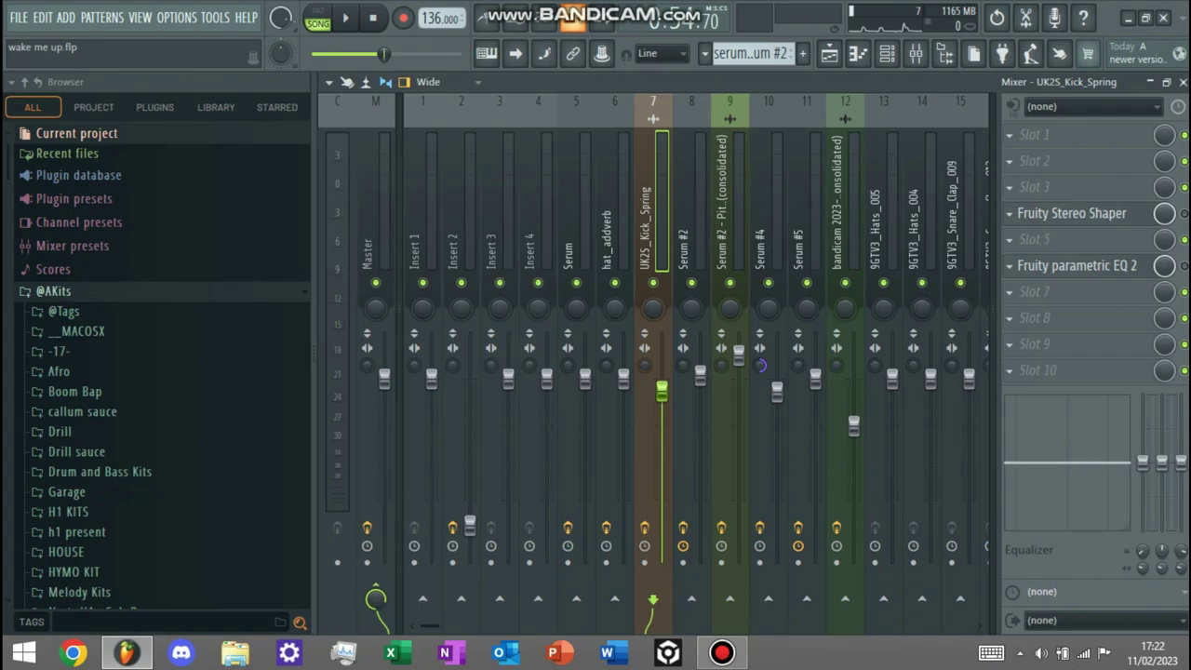
key("Right")
key("Right")
key("Left")
key("Left")
key("Right")
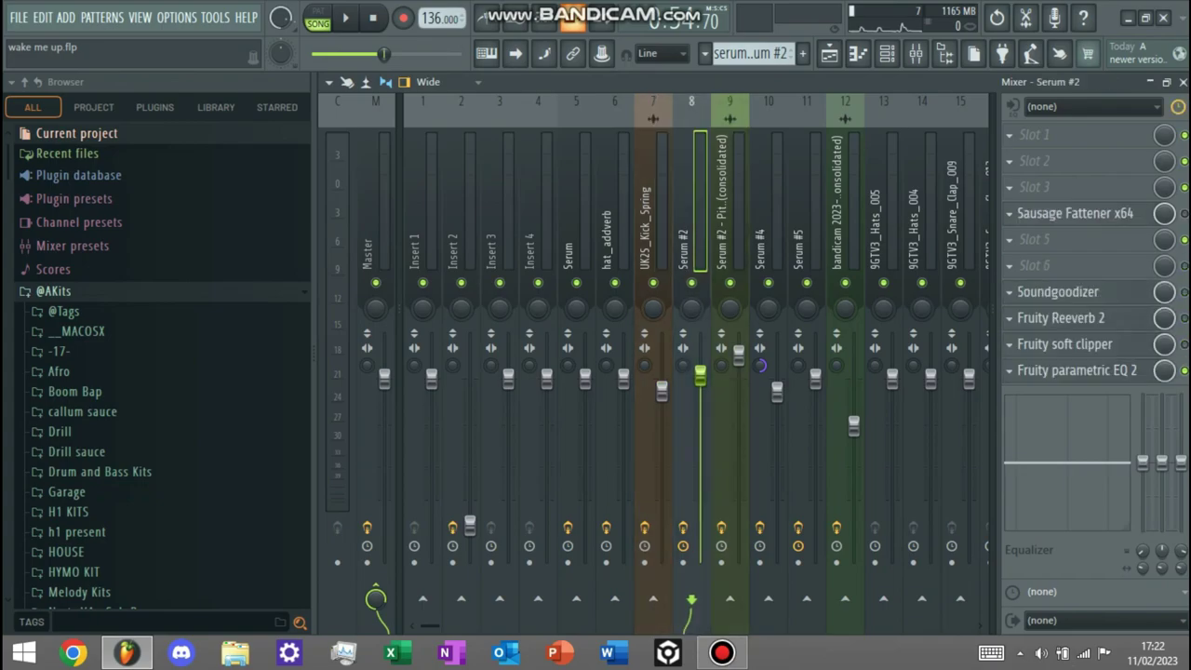
Step: Examine the effect slots of the remaining mixer inserts after Serum #2, through the hats, snare claps, vocal chops and drum loops
key("Right")
key("Right")
key("Right")
key("Right")
key("Right")
key("Right")
key("Right")
key("Right")
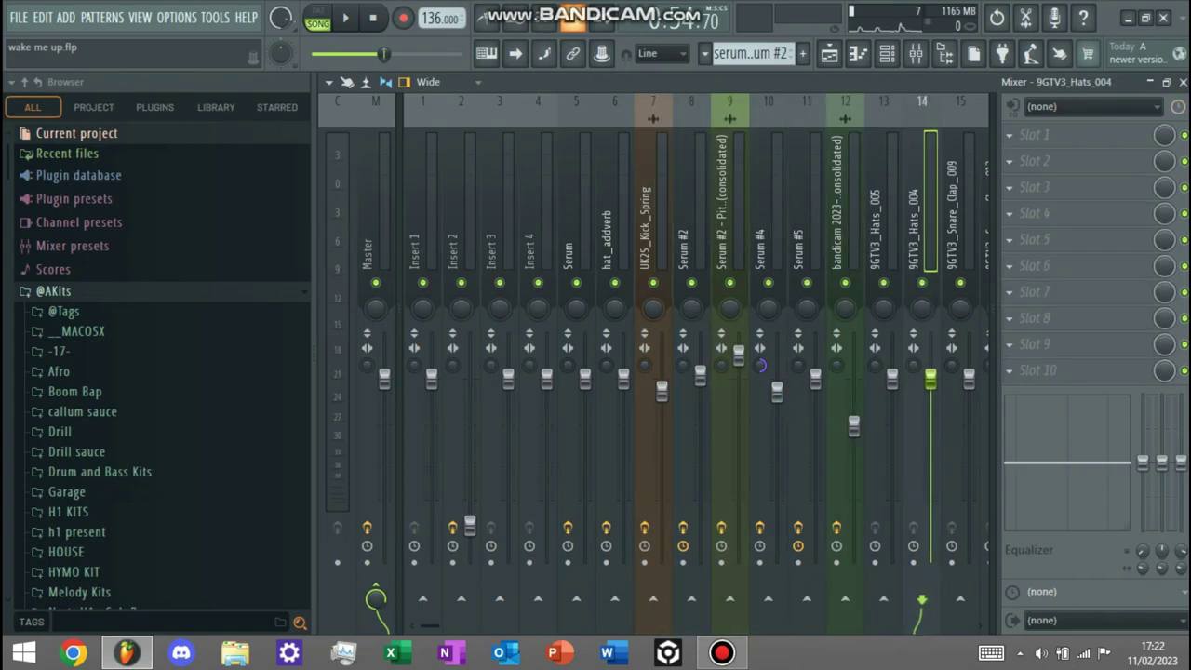
key("Right")
key("Right")
key("Right")
key("Right")
key("Right")
key("Right")
key("Right")
key("Right")
key("Right")
key("Right")
key("Right")
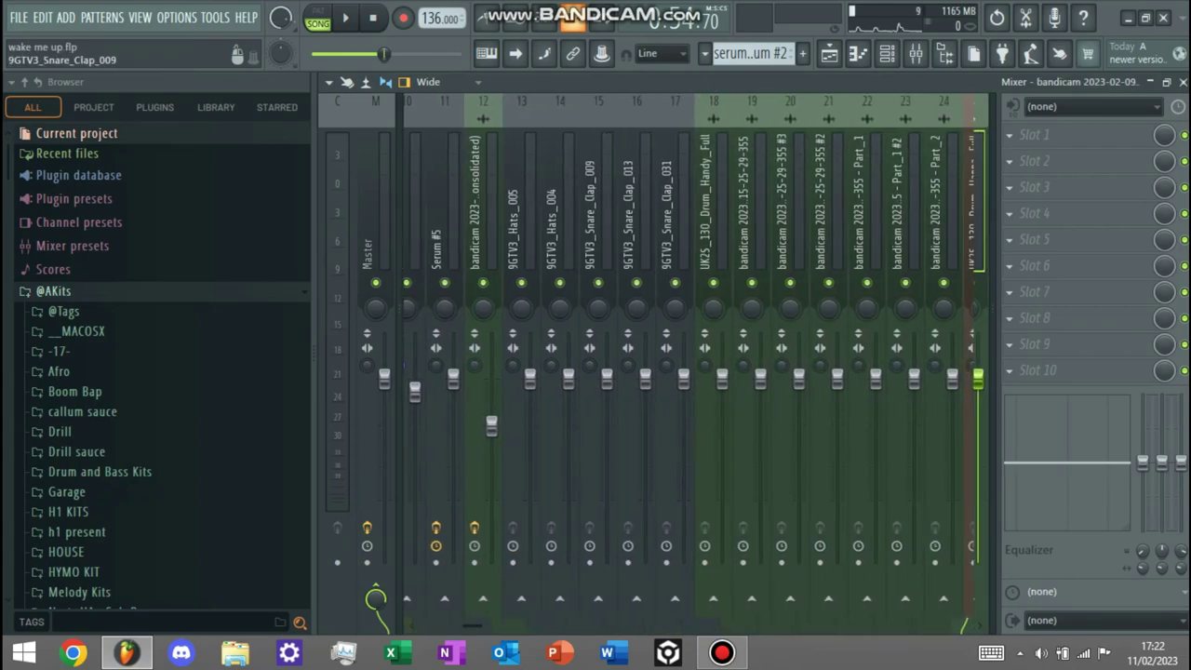
Step: Open the channel rack, move it fully into view and show the Unsorted channel group
left_click(887, 54)
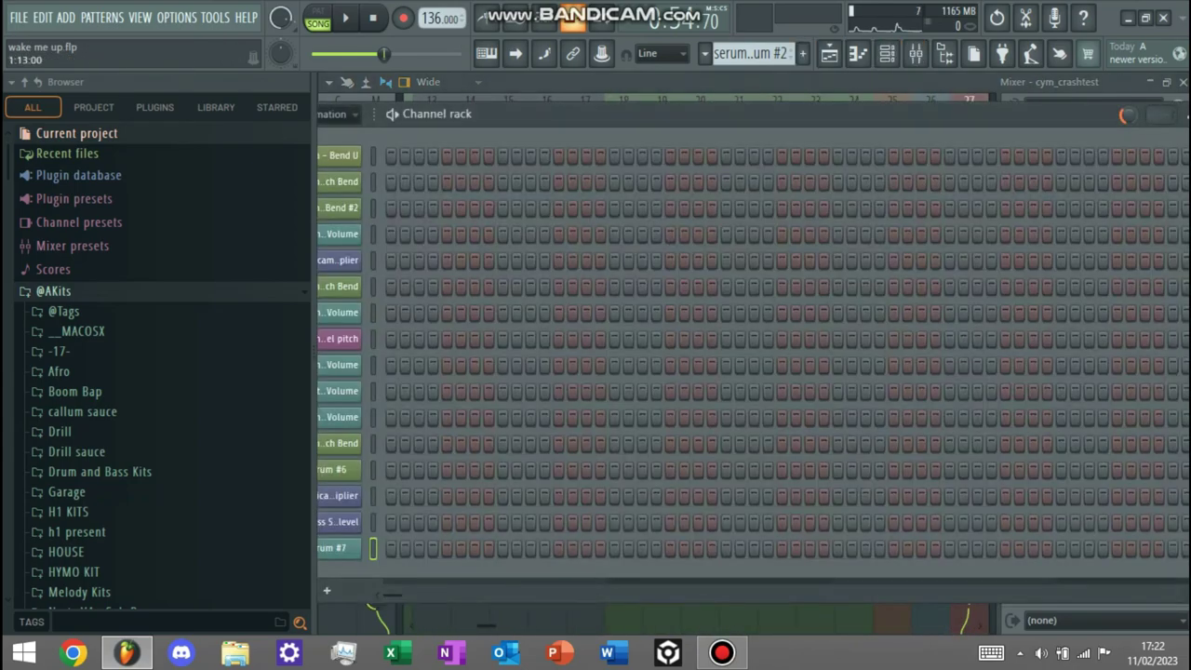
left_click_drag(651, 113, 904, 155)
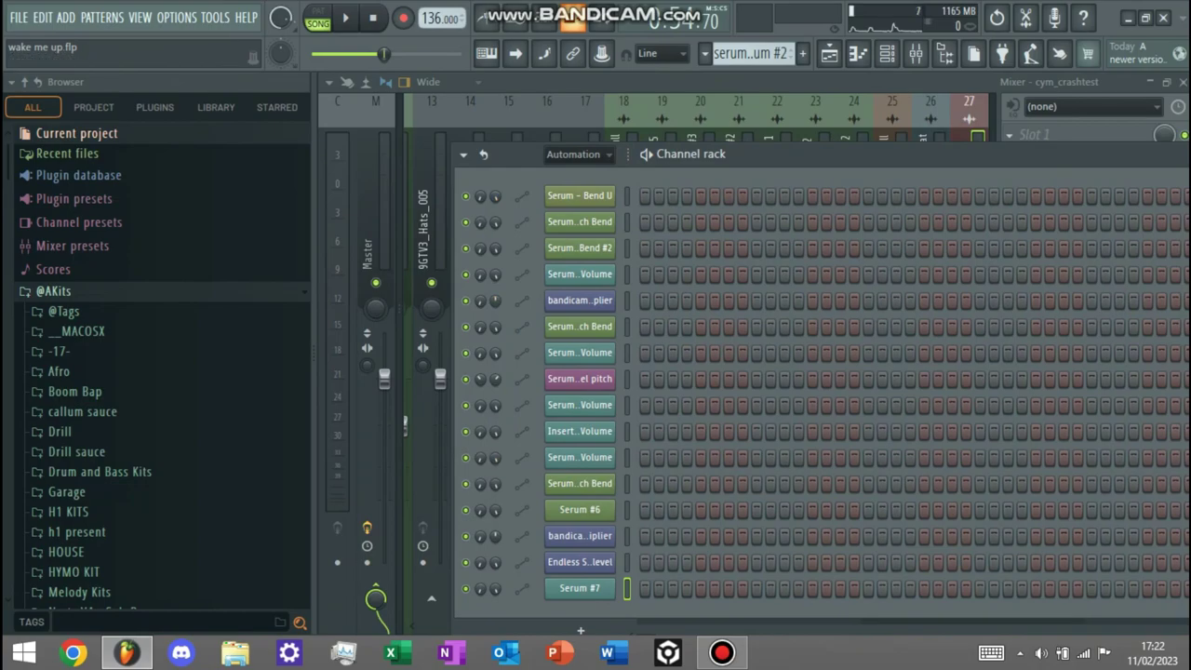
left_click(575, 154)
left_click(567, 229)
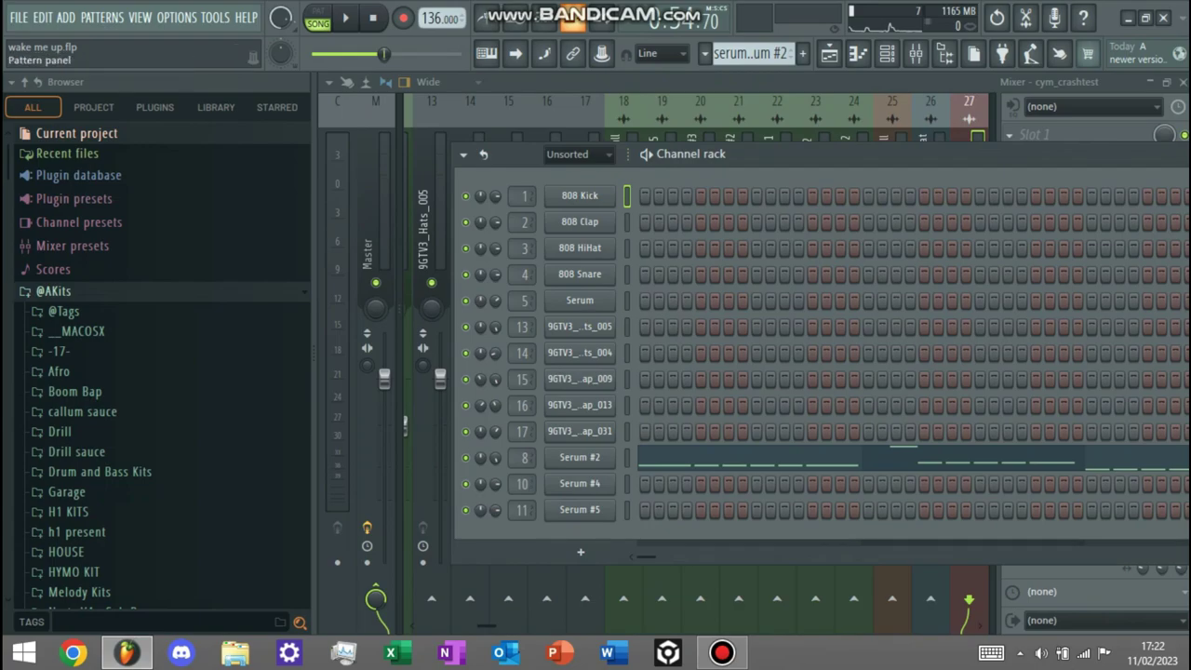
Step: Return to the playlist arrangement and save the project
key("F5")
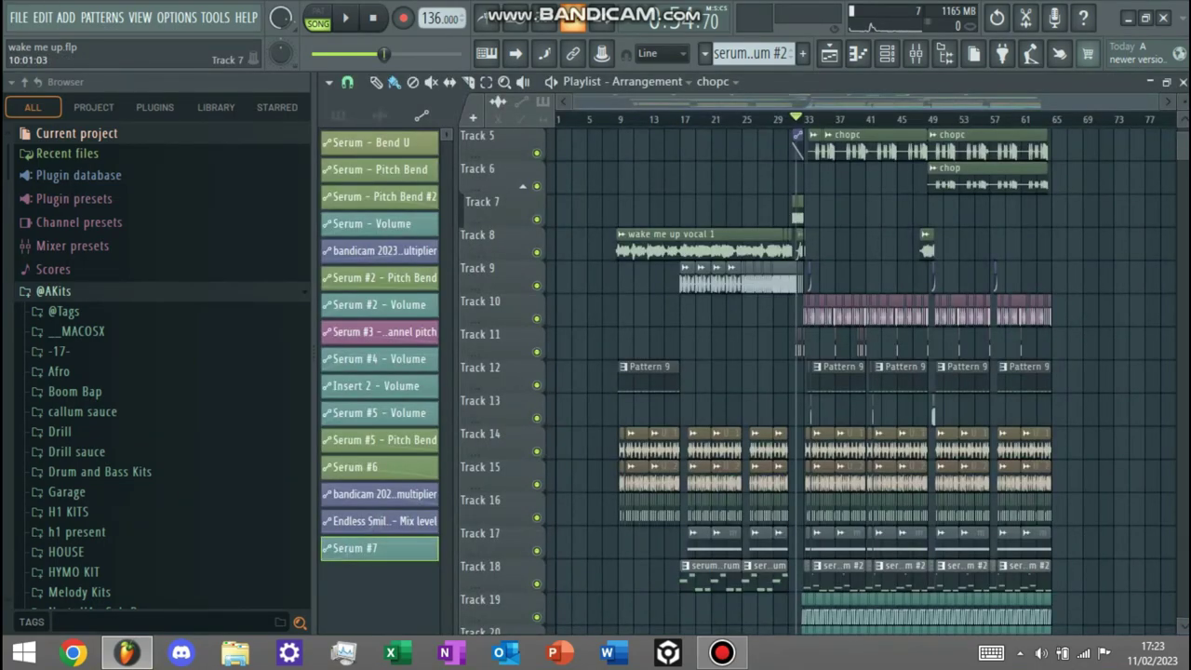
key("ctrl+s")
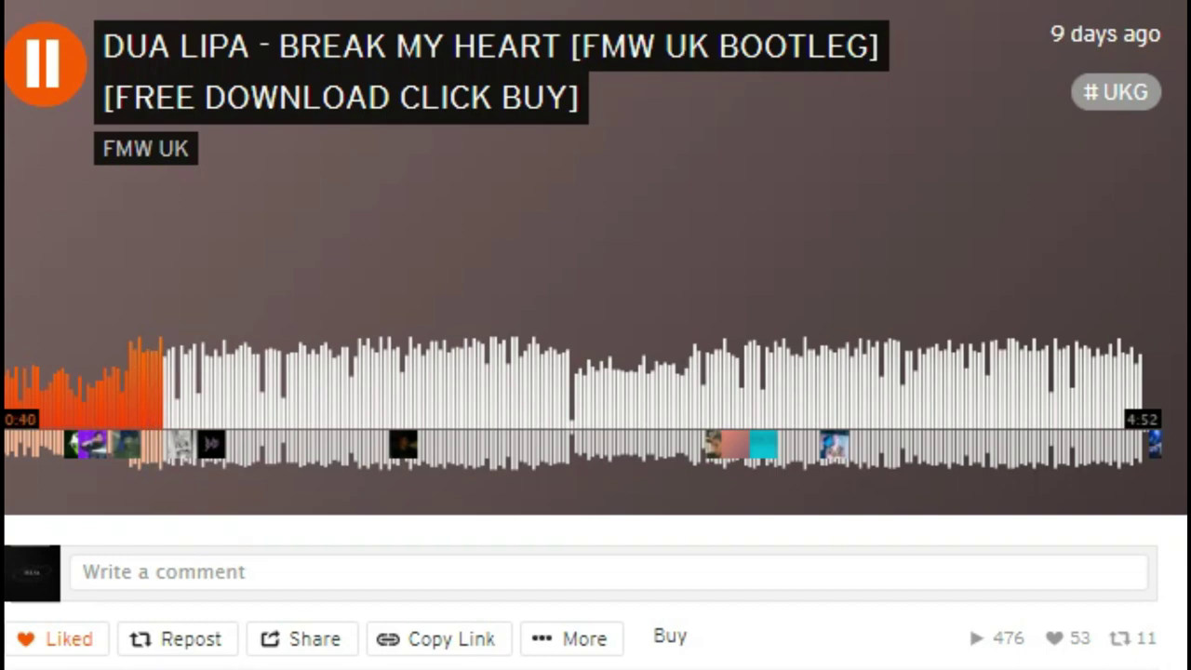
Step: Pause the Dua Lipa - Break My Heart bootleg playing on SoundCloud
key("space")
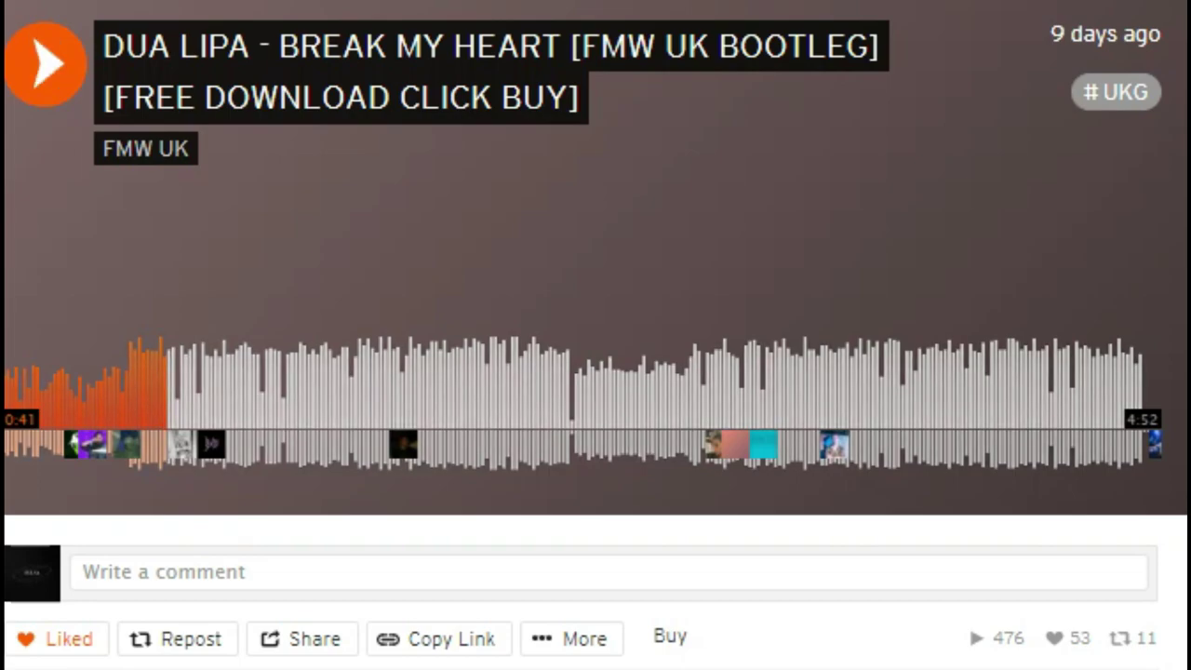